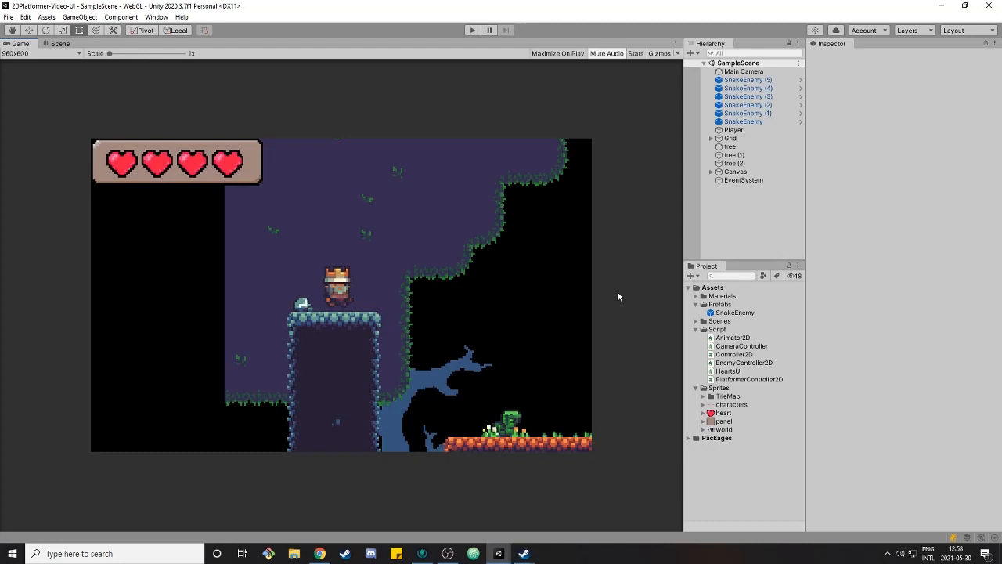
Add a UI Image to the scene from the hierarchy
right_click(727, 203)
mouse_move(747, 406)
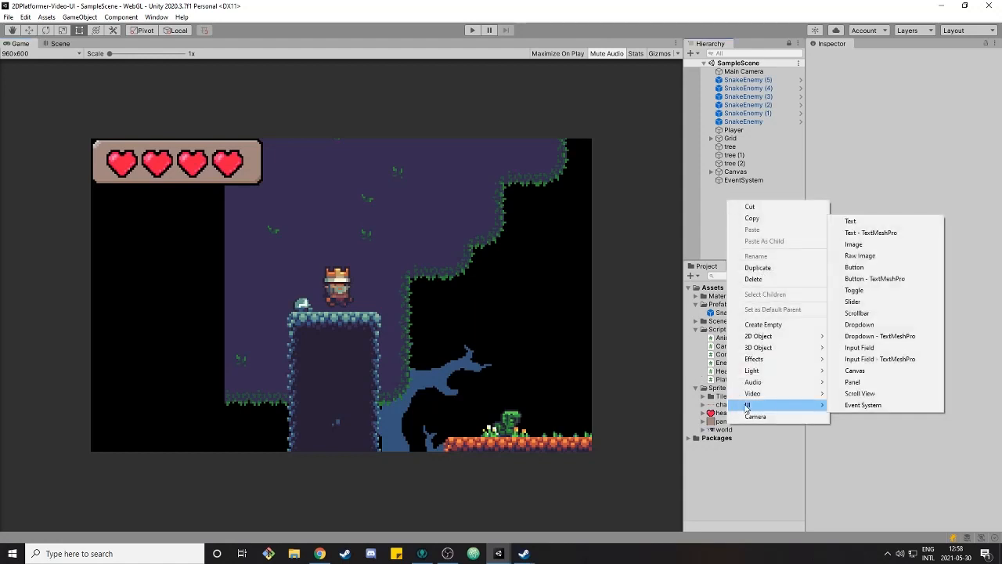
left_click(898, 245)
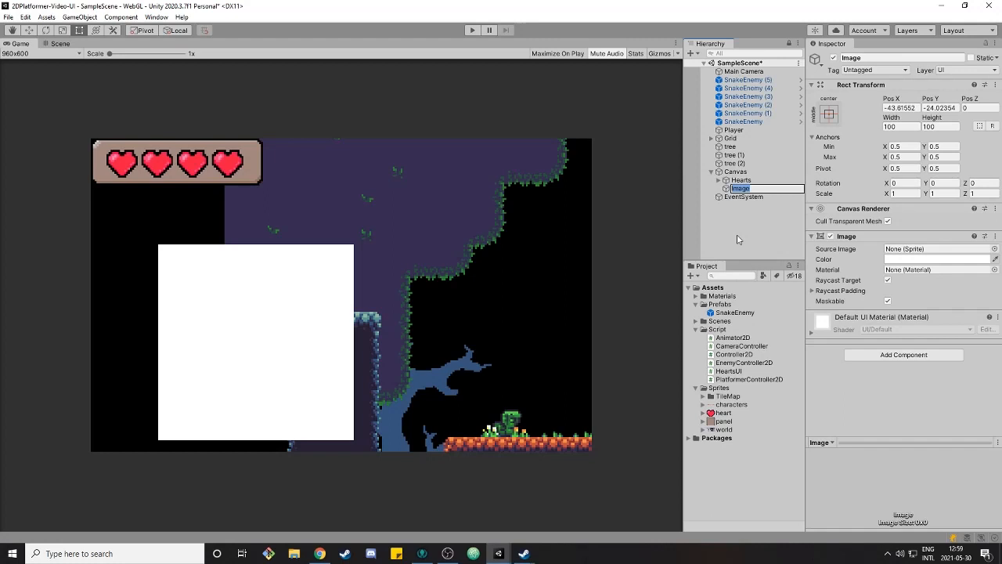
Select the Canvas and frame it in the Scene view to examine its layout with the new image
left_click(742, 173)
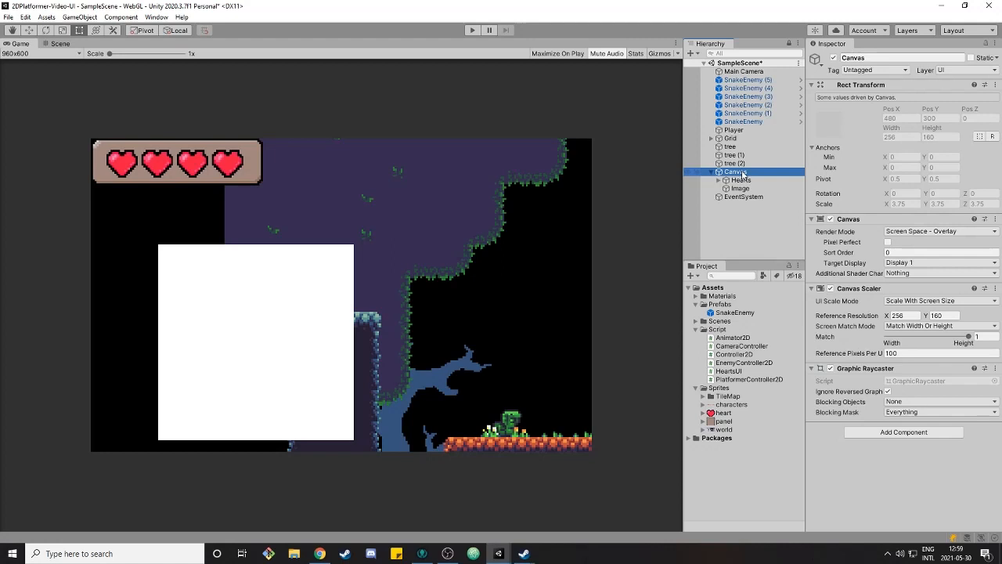
double_click(736, 171)
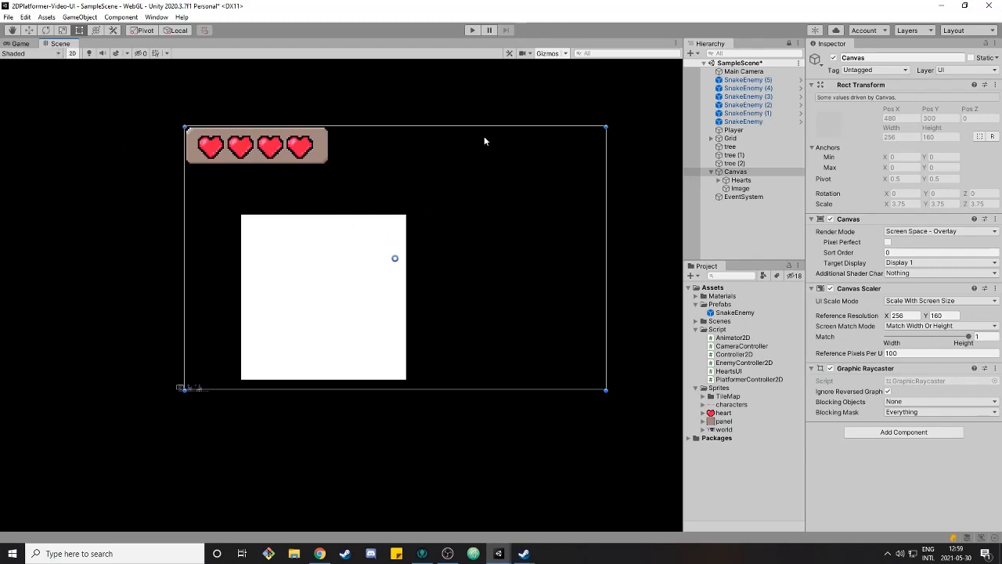
scroll(173, 427, "up", 10)
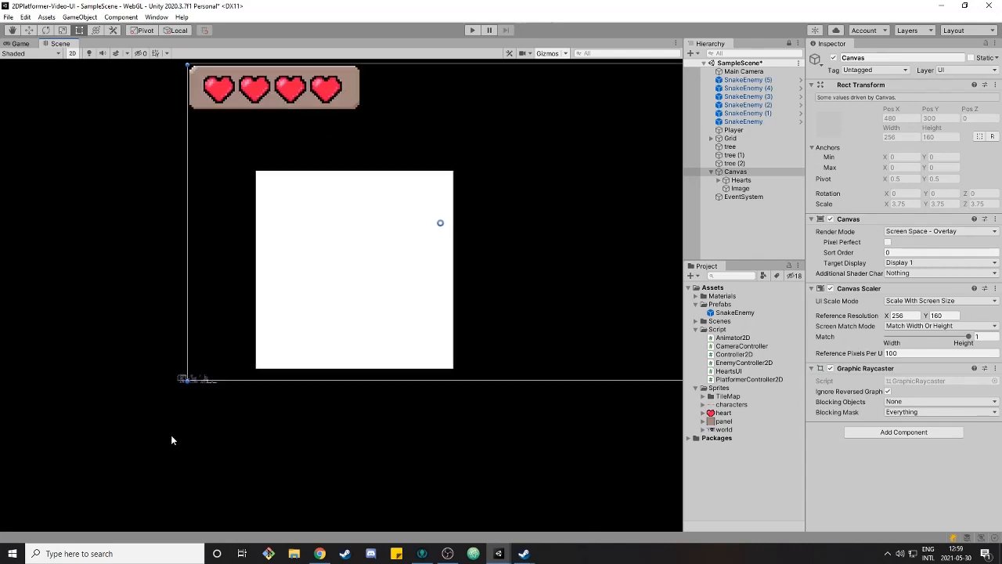
scroll(184, 375, "up", 8)
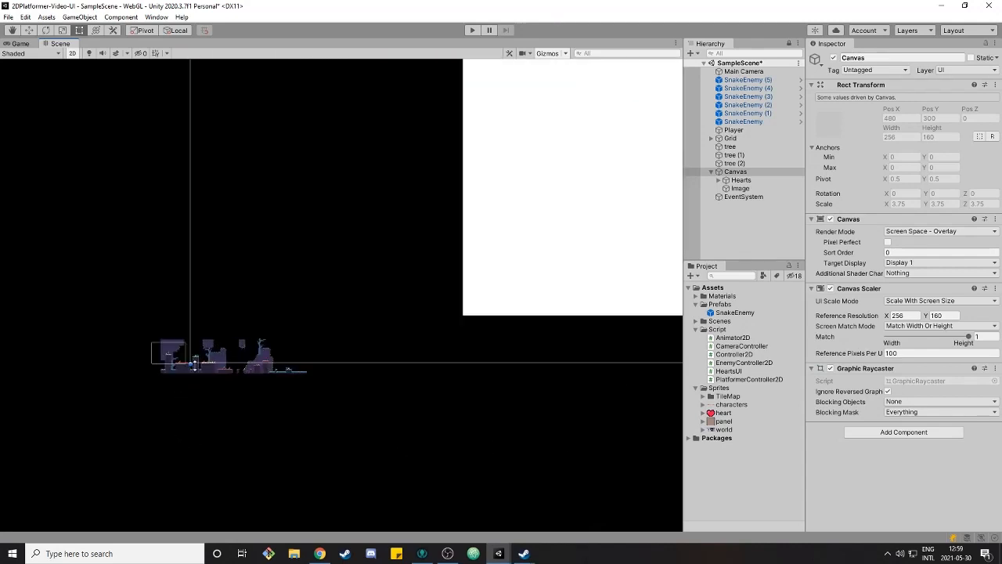
scroll(377, 295, "up", 1)
scroll(309, 289, "down", 20)
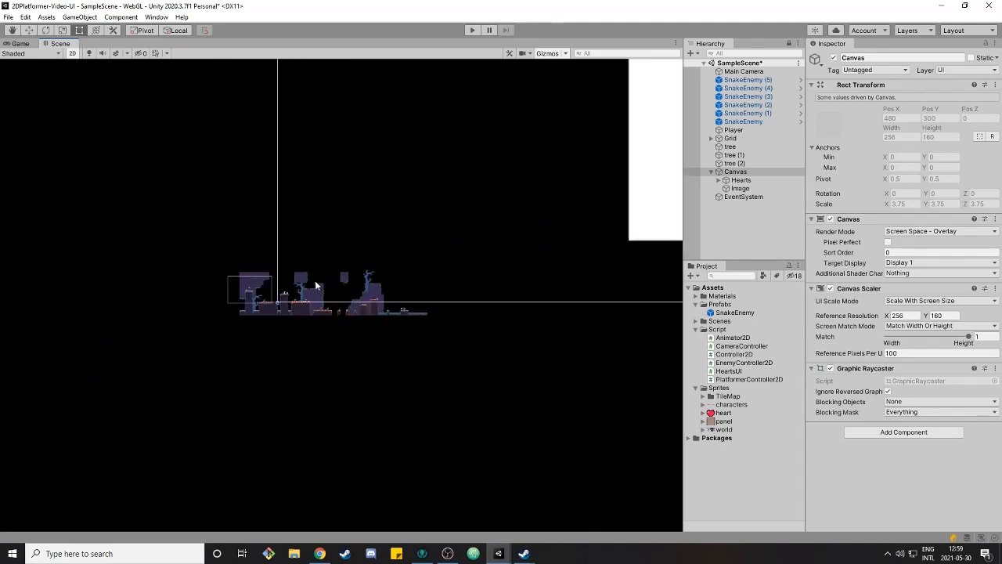
middle_click_drag(481, 317, 434, 380)
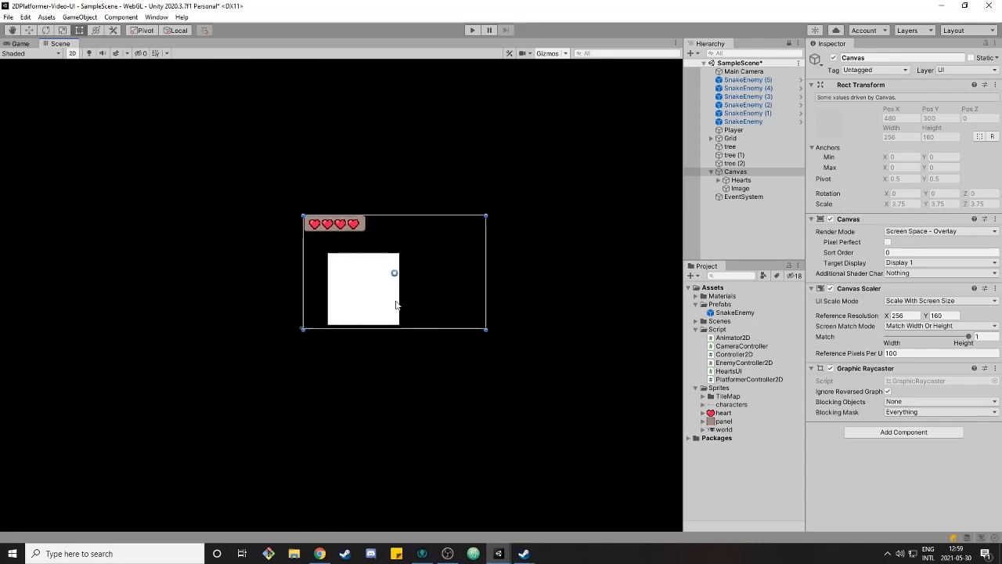
scroll(349, 294, "up", 3)
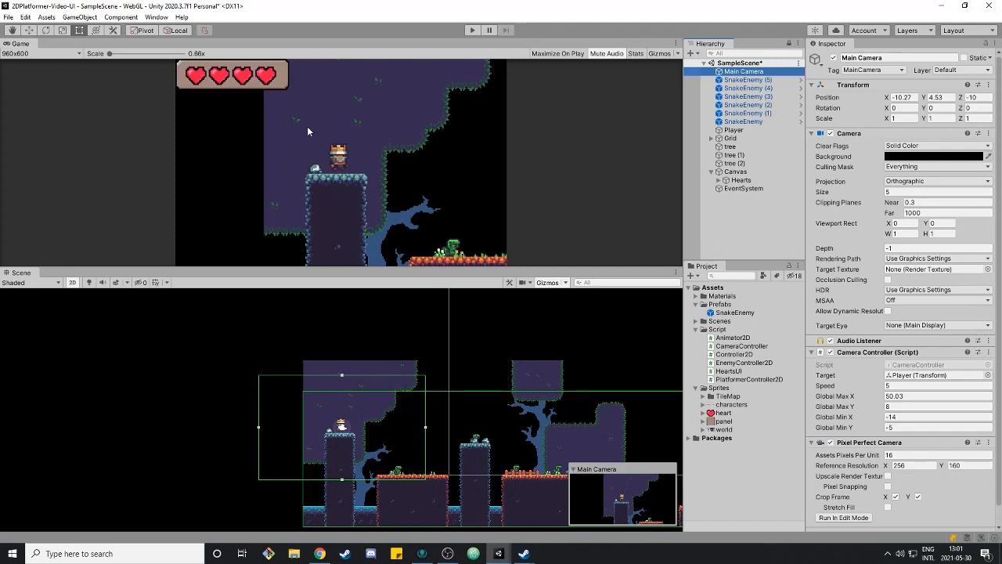
Scrub the Main Camera's size to about 5.51
mouse_move(828, 194)
left_mouse_down()
mouse_move(901, 191)
mouse_move(836, 181)
left_mouse_up()
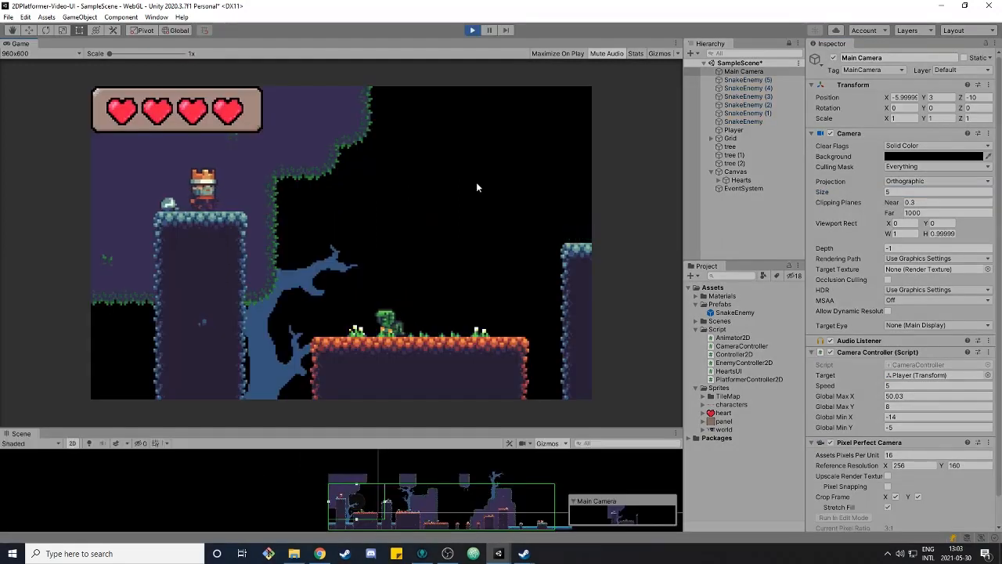
Play-test the level, running the player right and jumping across the platforms
key("Right")
key("space")
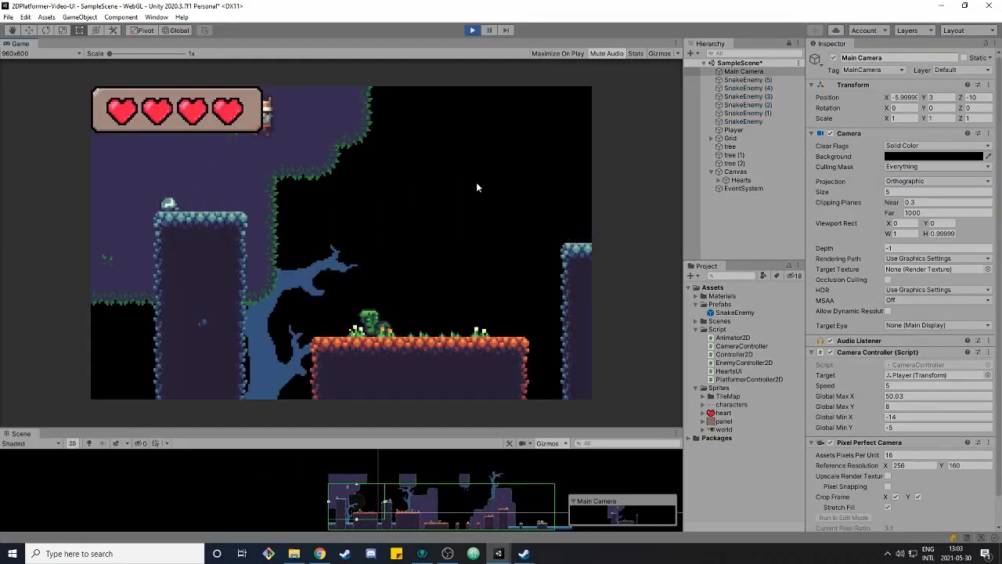
key("Right")
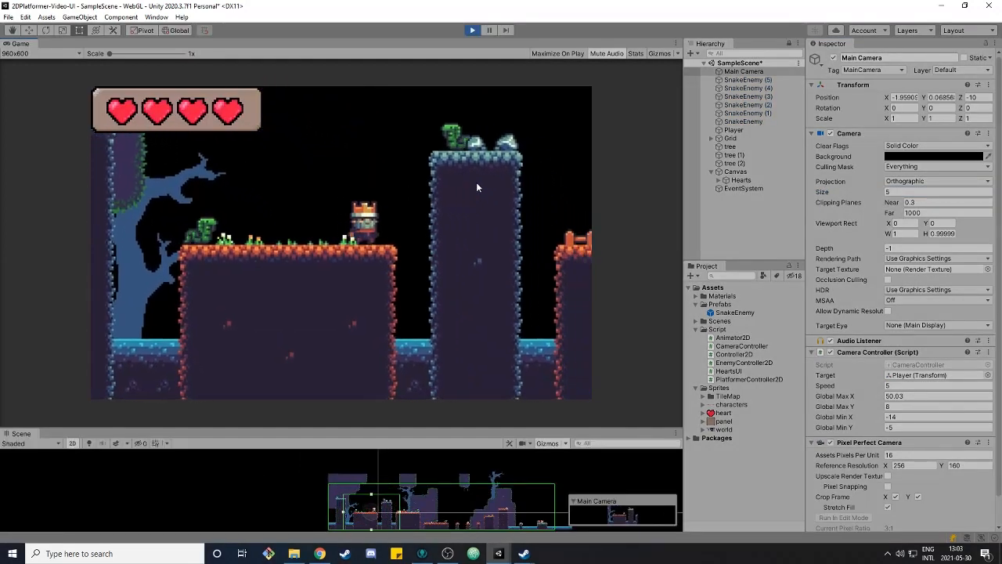
key("space")
key("Right")
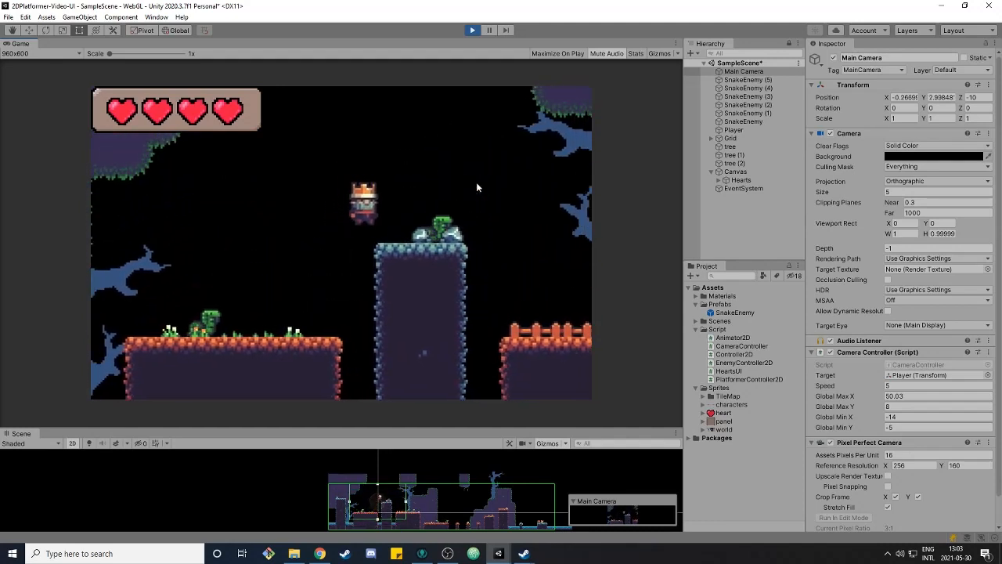
key("space")
key("Right")
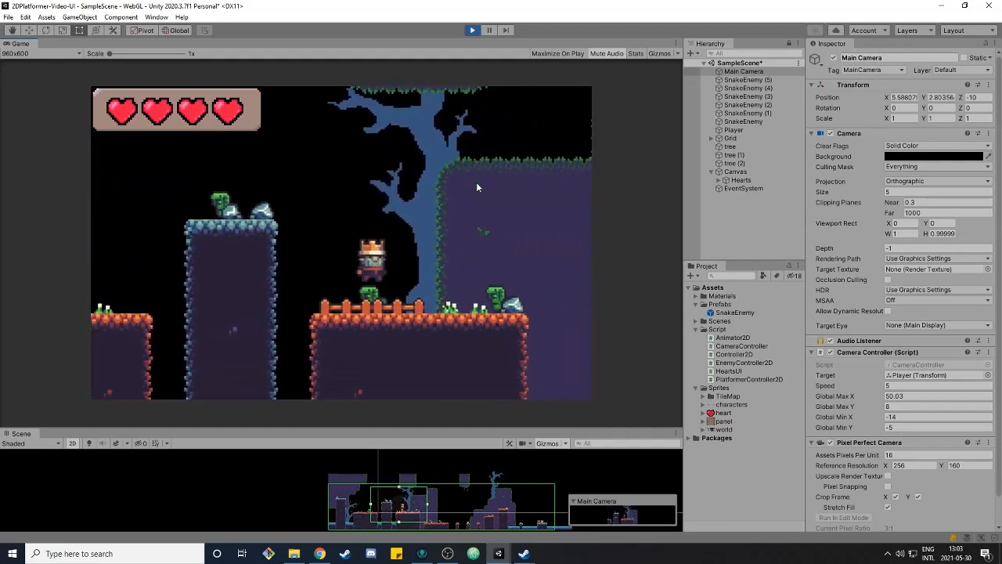
key("space")
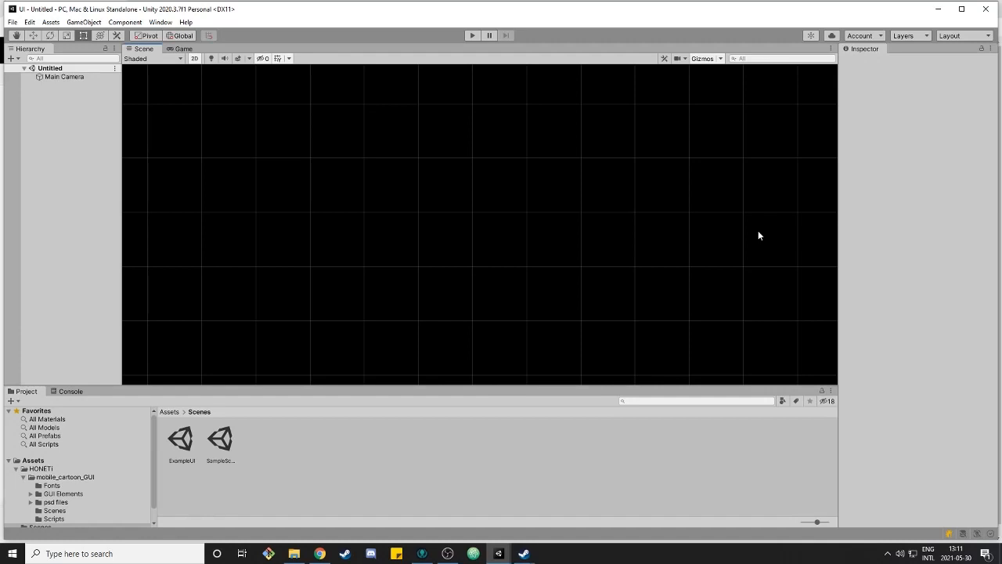
In the new UI project's empty scene, create a UI Canvas from the hierarchy
right_click(758, 232)
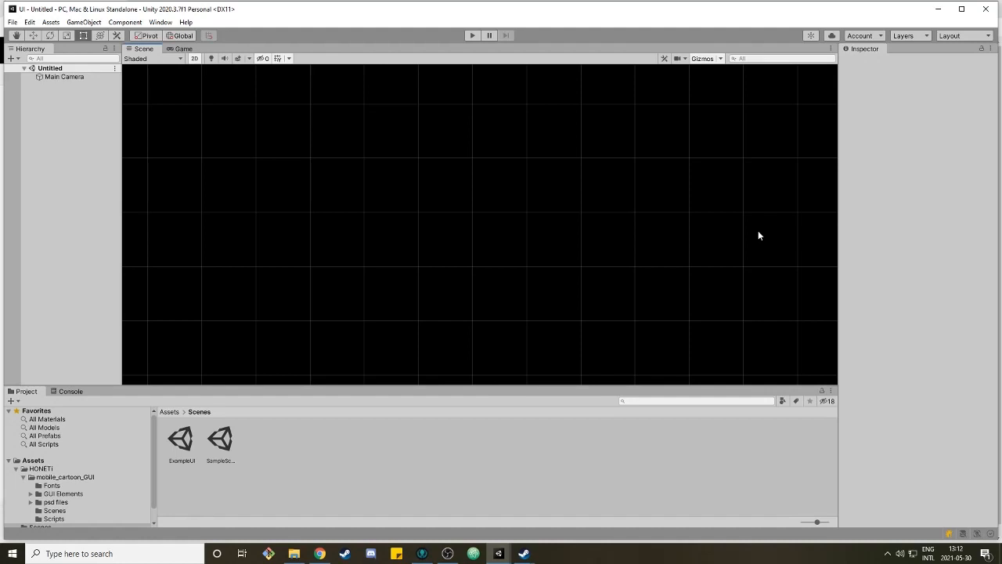
right_click(60, 115)
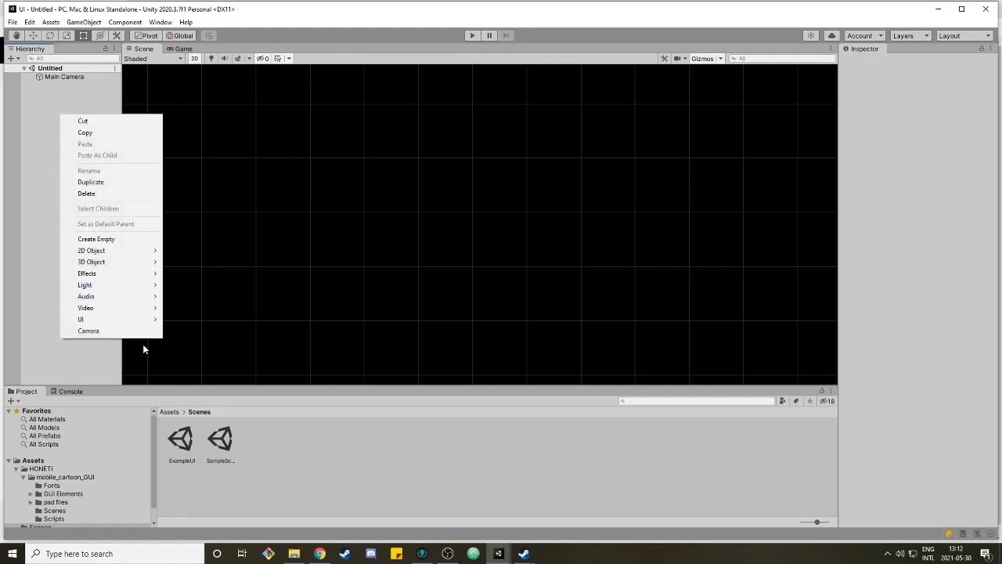
mouse_move(134, 320)
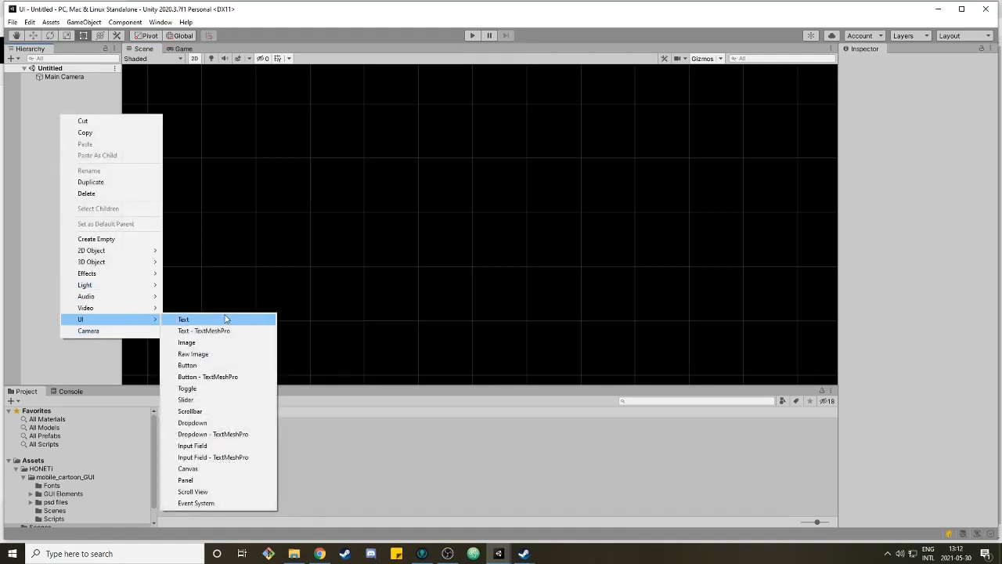
left_click(248, 468)
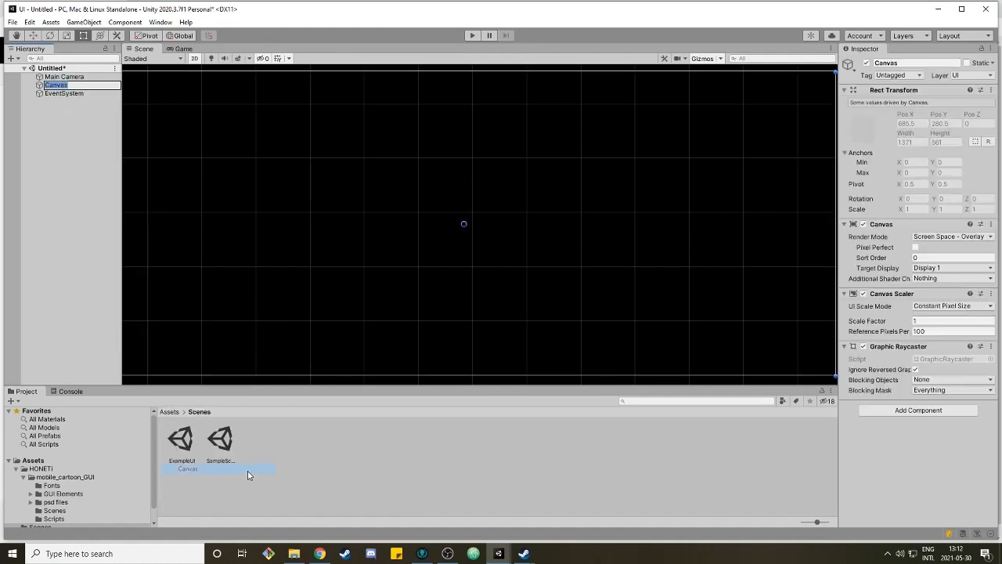
Select the panel Image under the Canvas and switch to the view tool
left_click(49, 104)
left_click(59, 96)
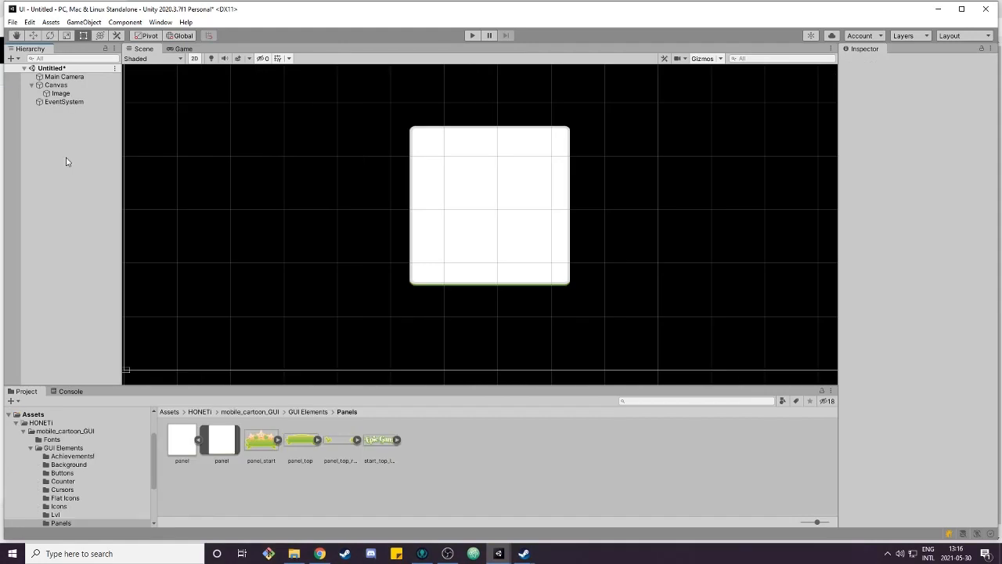
left_click(51, 85)
right_click(51, 86)
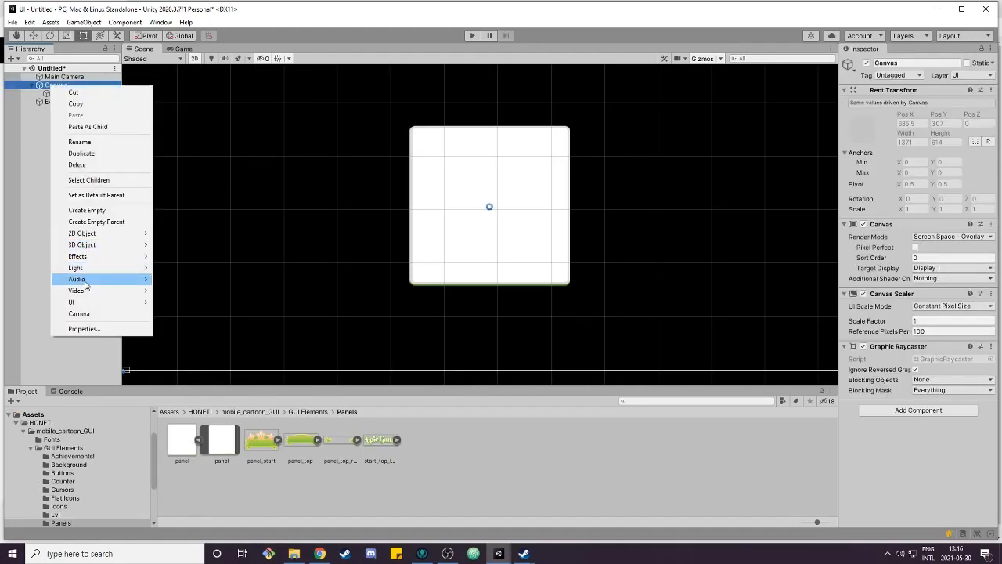
mouse_move(94, 302)
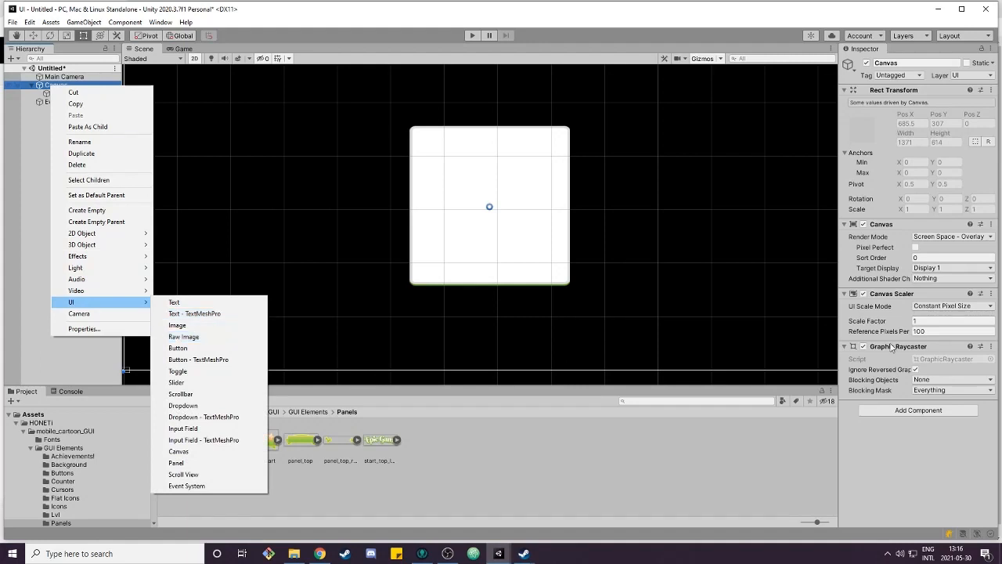
left_click(491, 162)
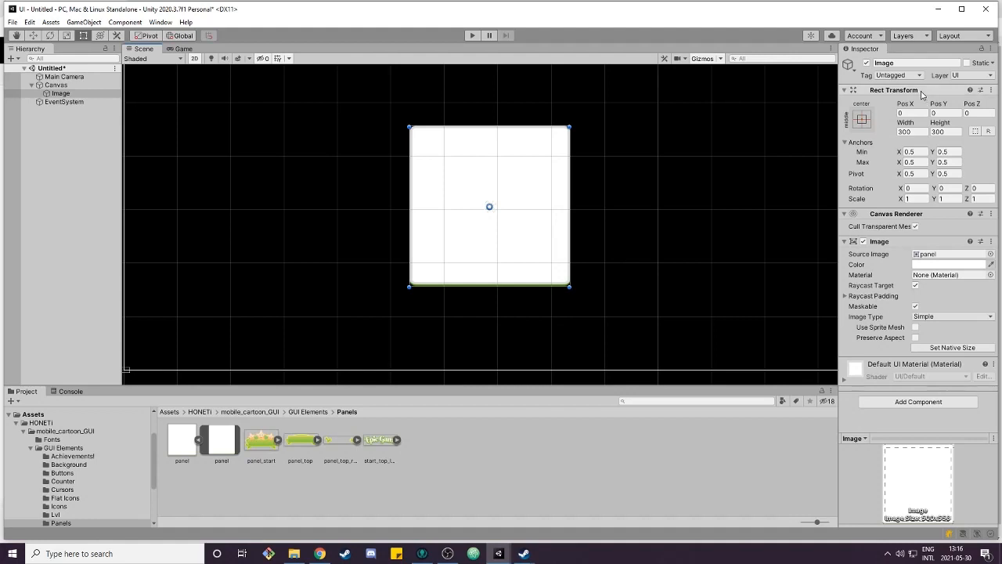
key("q")
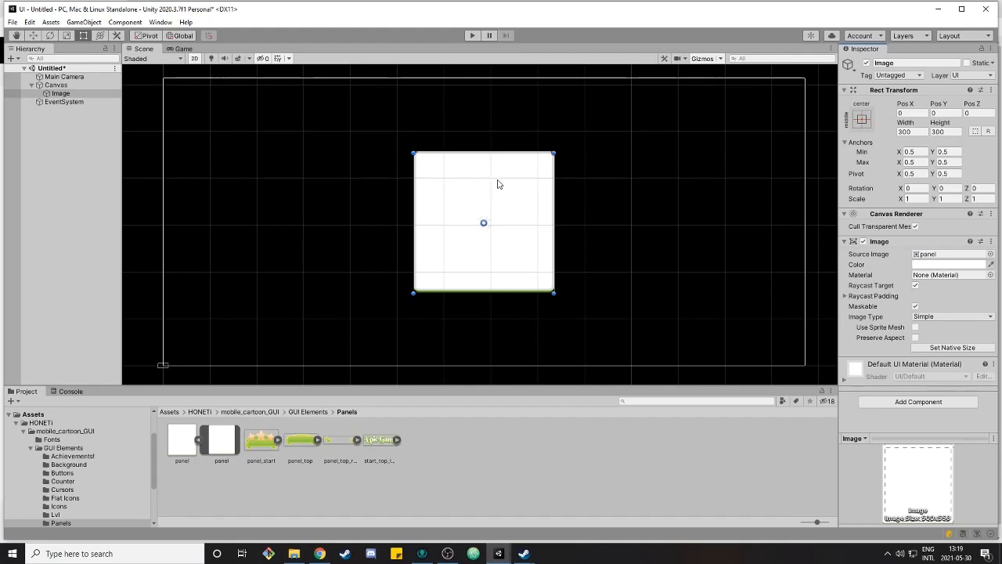
Undock the Game view into a floating window and position it beside the Scene view
left_click(178, 49)
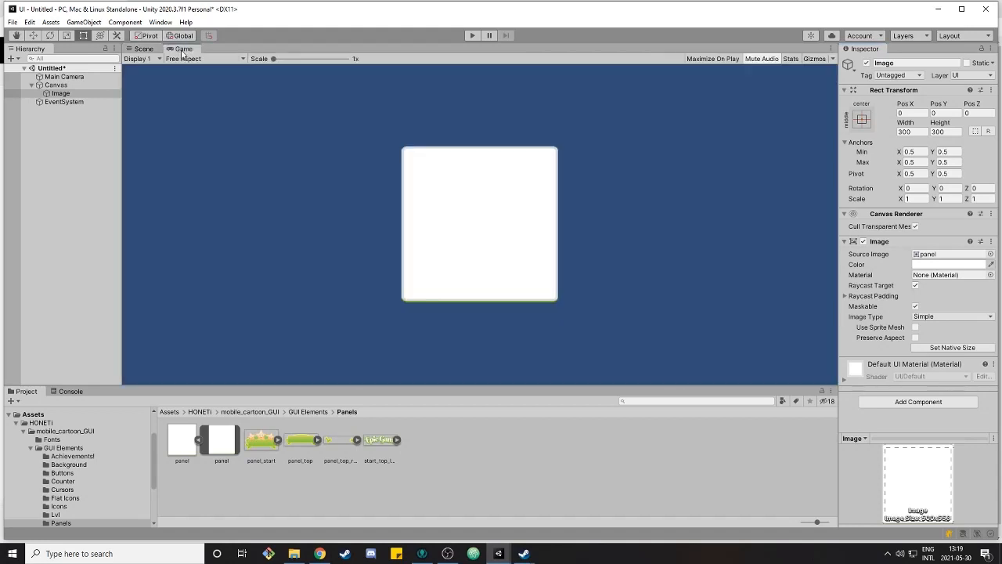
left_click_drag(174, 50, 504, 195)
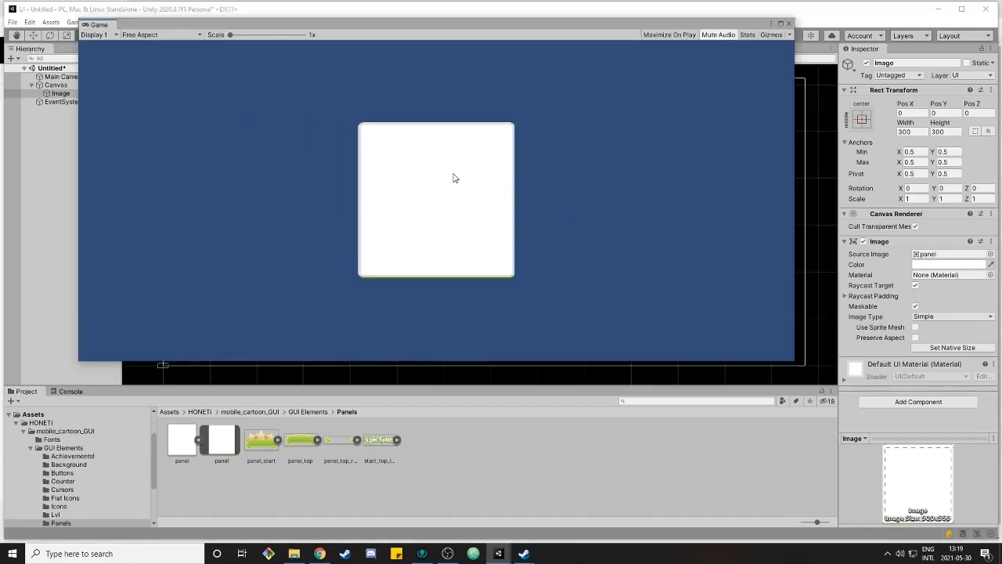
left_click_drag(337, 30, 374, 50)
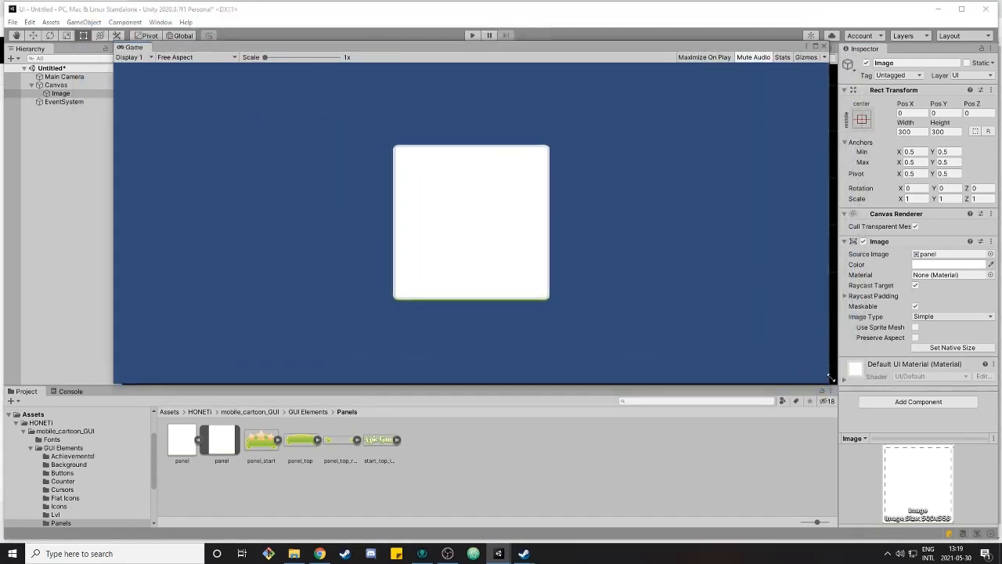
left_click_drag(828, 382, 217, 262)
left_click_drag(156, 49, 255, 76)
left_click_drag(314, 292, 871, 361)
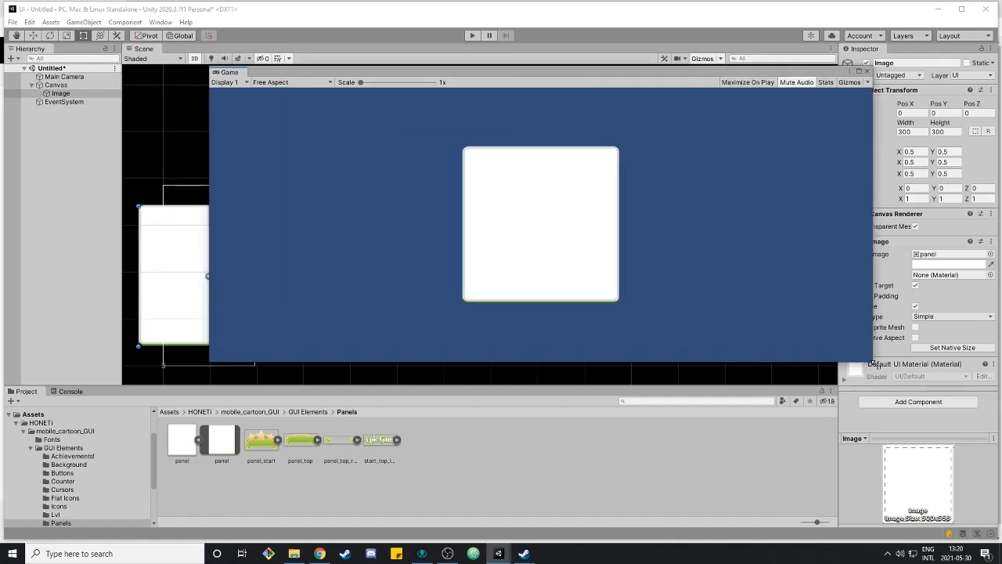
left_click_drag(464, 73, 411, 80)
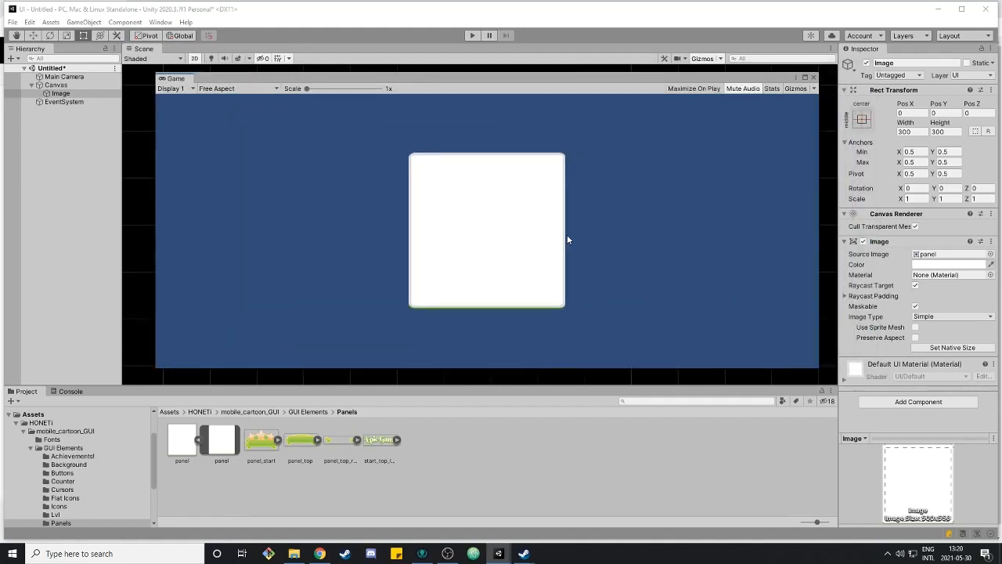
left_click_drag(816, 368, 354, 317)
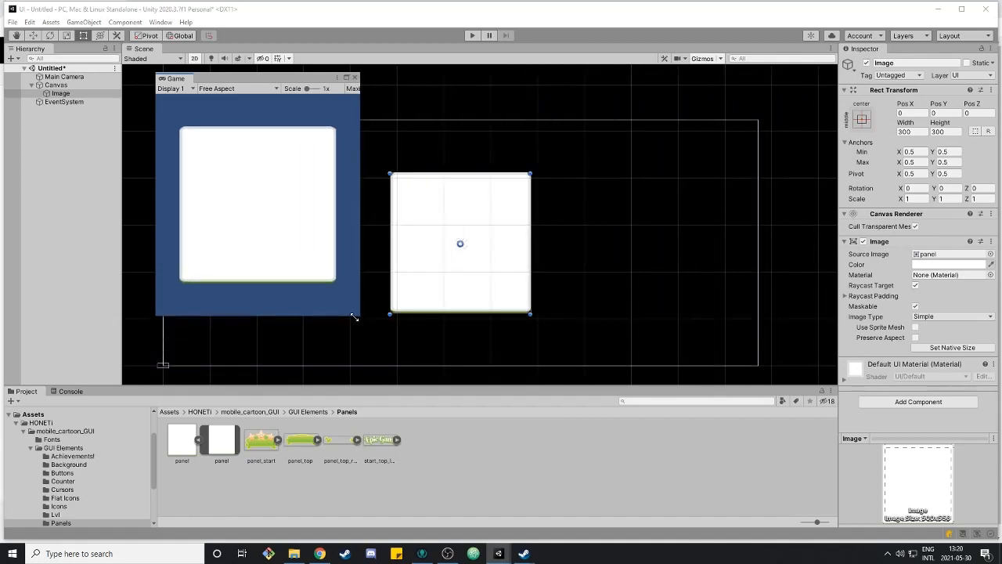
left_click_drag(275, 78, 794, 98)
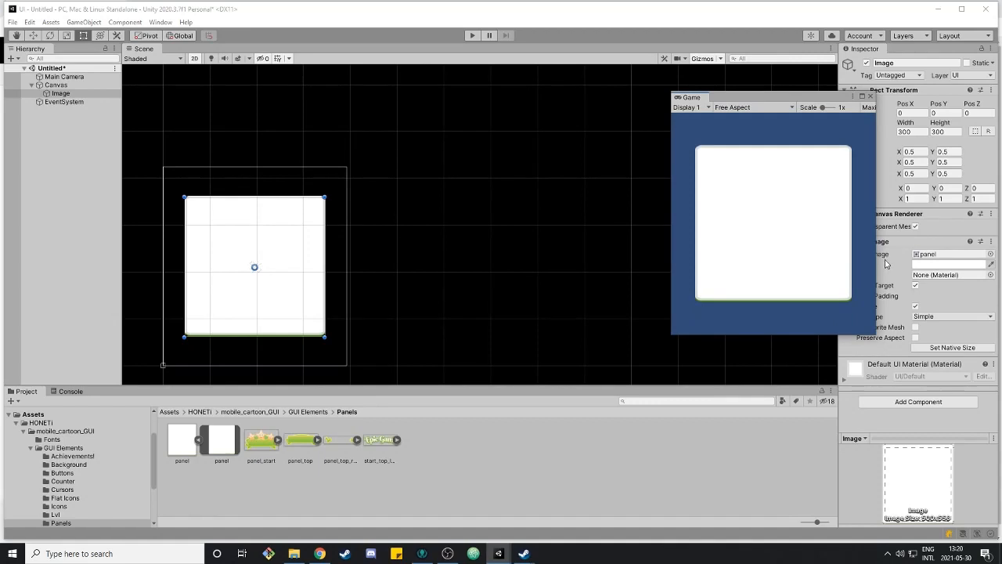
left_click_drag(672, 337, 430, 337)
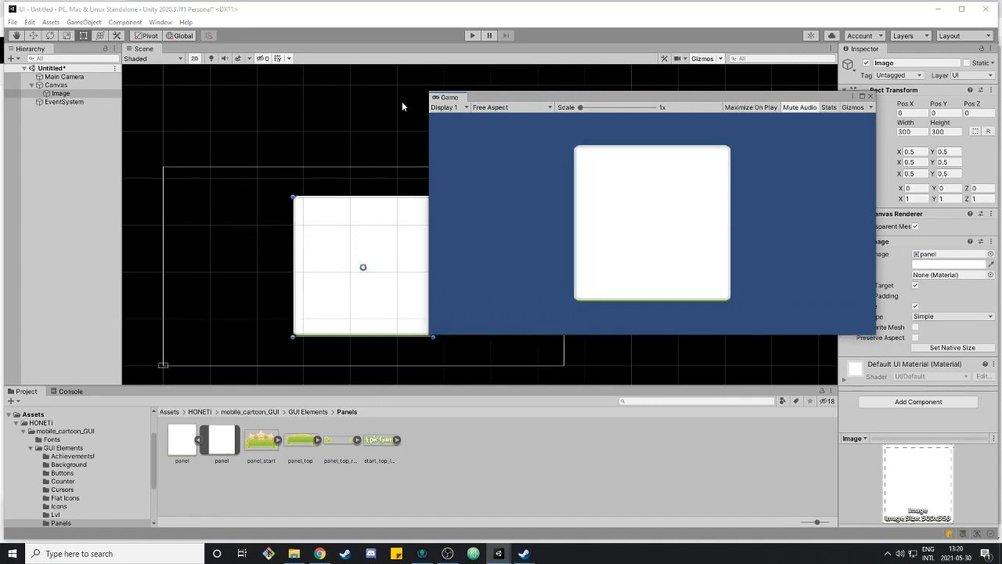
left_click_drag(450, 97, 538, 77)
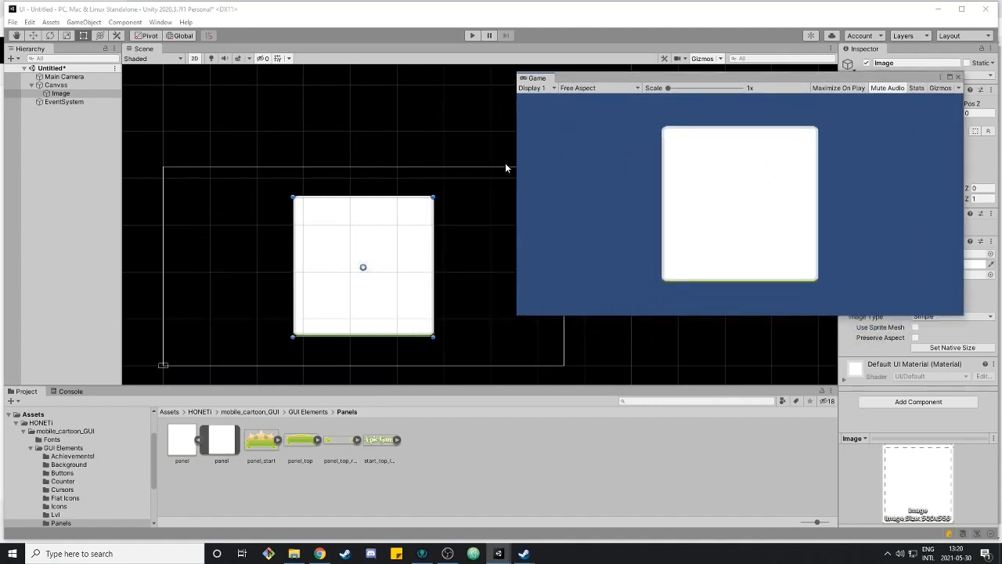
left_click_drag(538, 78, 574, 218)
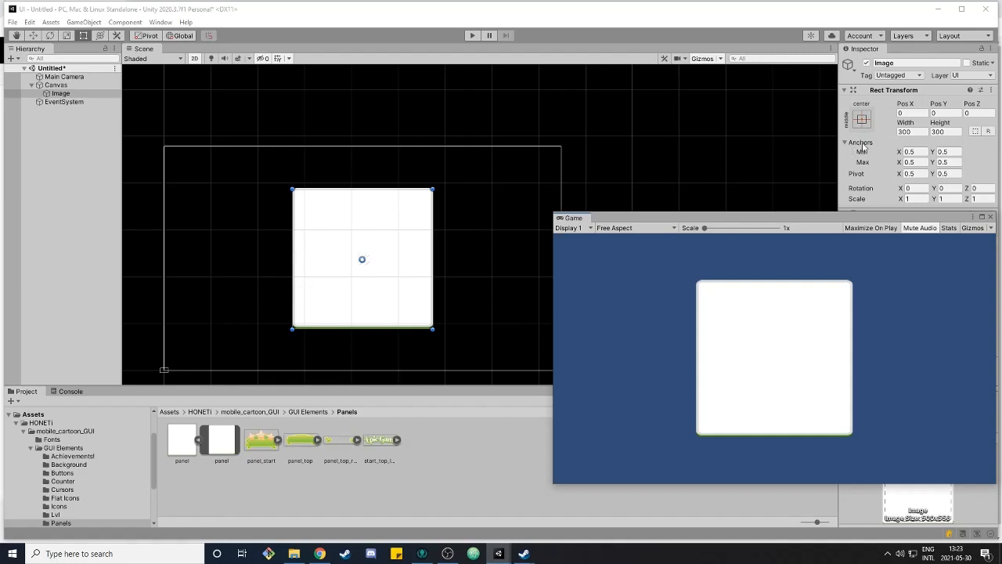
Move the panel image to the Canvas's top-left corner and resize it to about 317 by 86
left_click_drag(383, 248, 257, 192)
left_click_drag(305, 284, 310, 183)
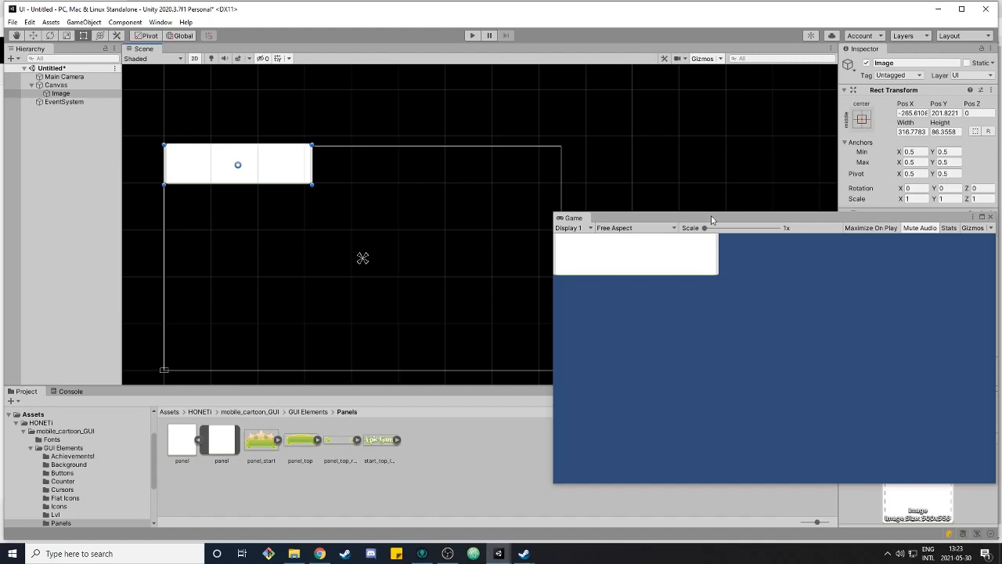
Reposition and resize the floating Game window so it sits beside the Scene view
left_click_drag(715, 218, 702, 202)
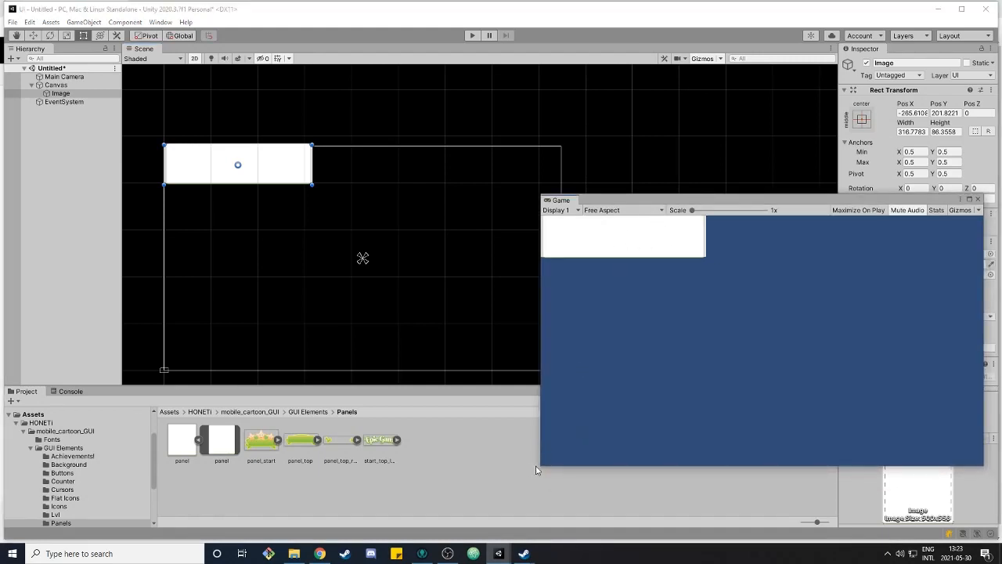
left_click_drag(539, 468, 604, 500)
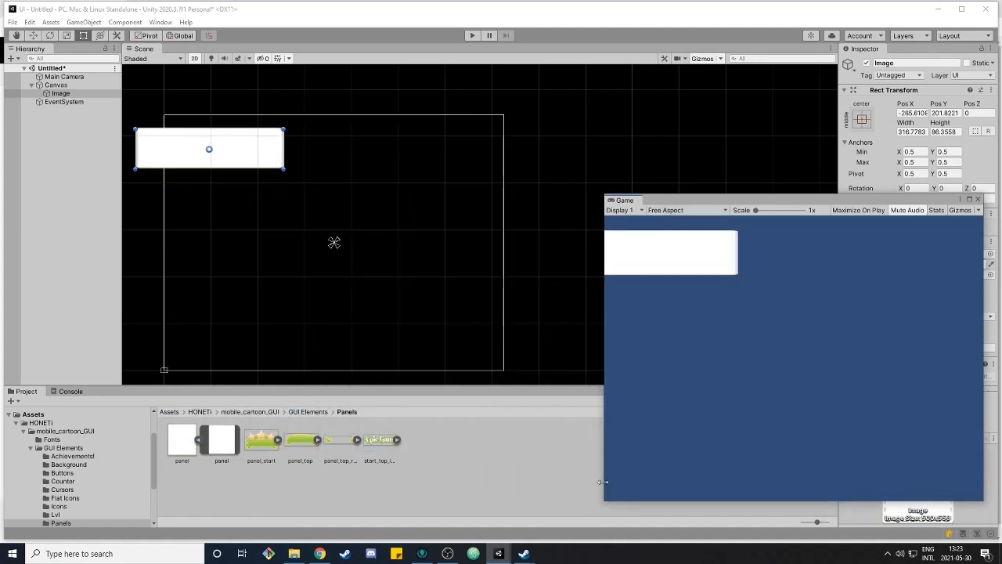
left_click_drag(605, 501, 568, 517)
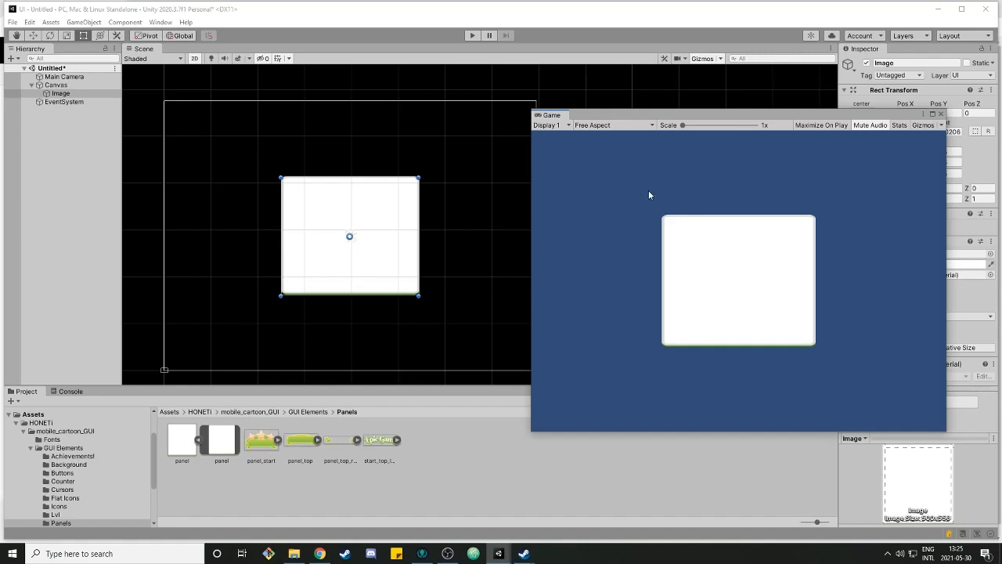
Compare the panel in the Game view at several resolutions and aspect ratios, finishing on Full HD (1920x1080)
left_click(603, 127)
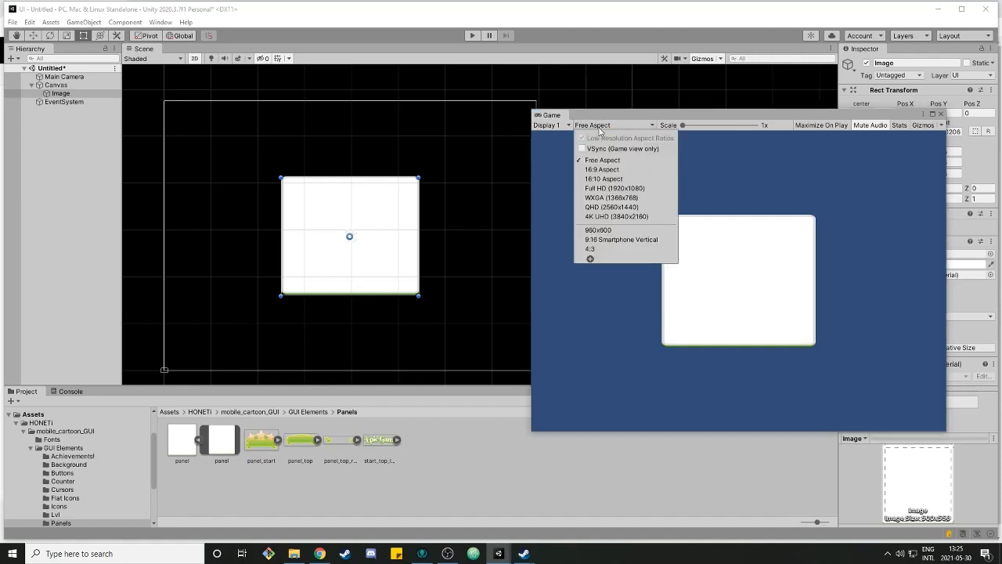
left_click(618, 188)
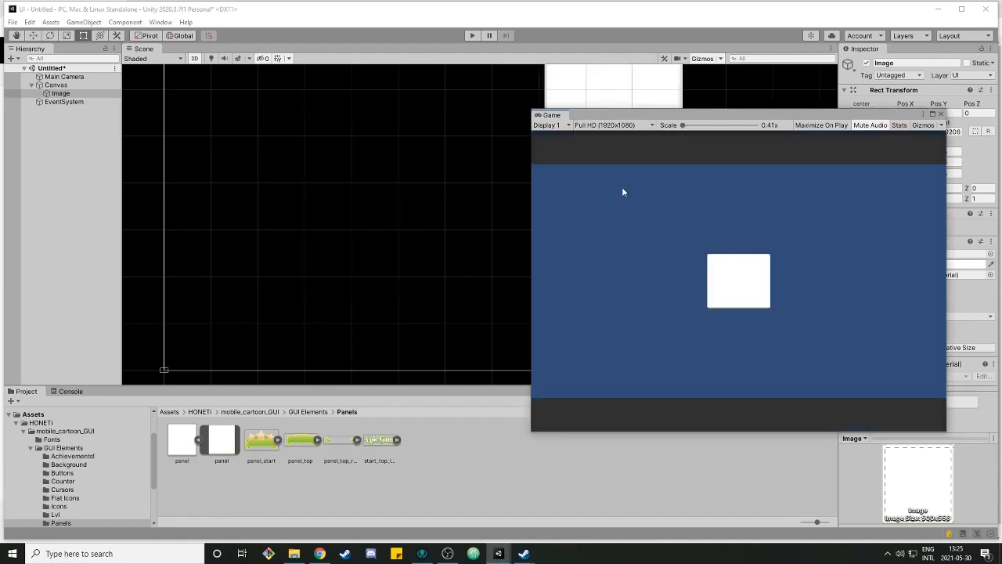
left_click(611, 125)
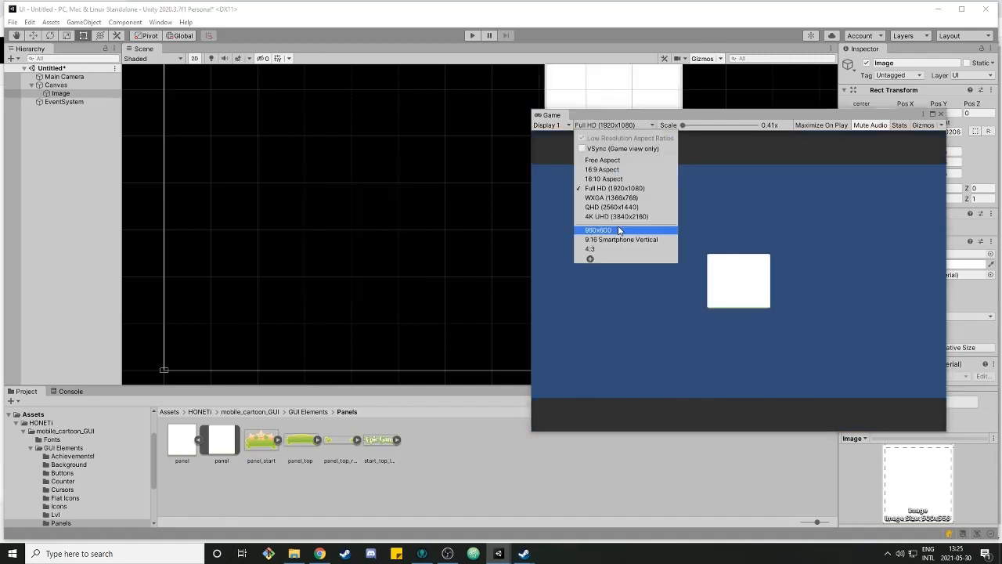
left_click(619, 216)
left_click(611, 124)
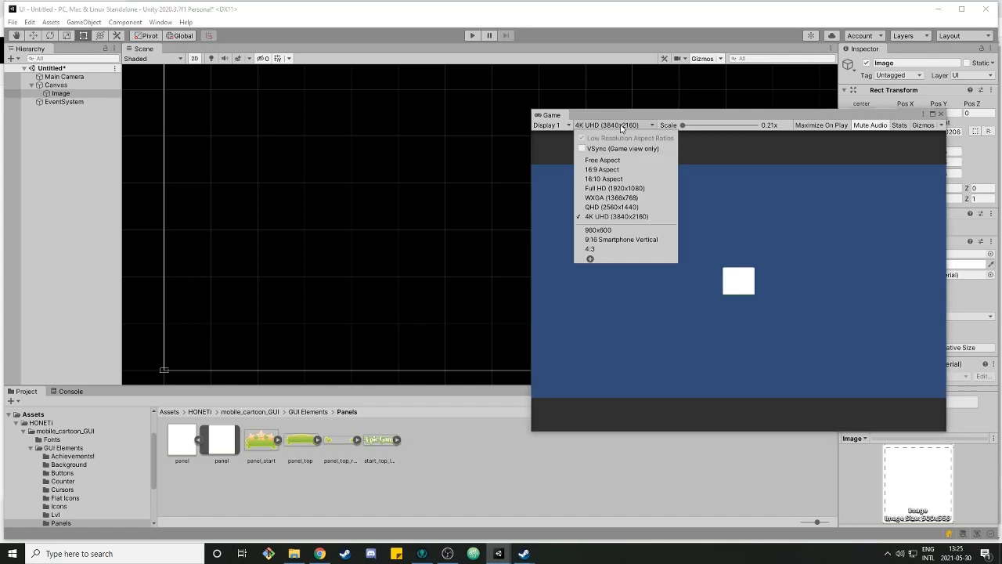
left_click(590, 260)
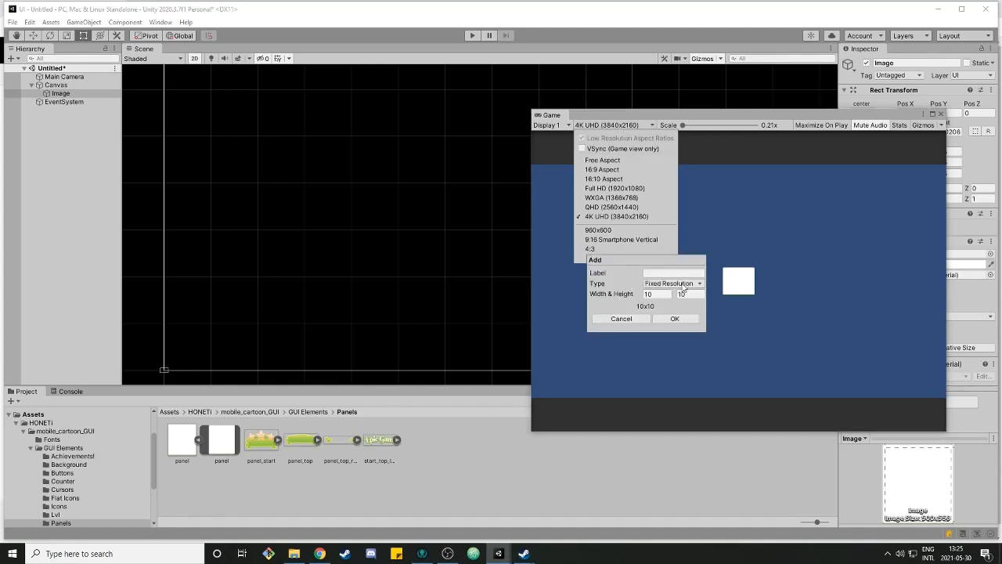
left_click(622, 249)
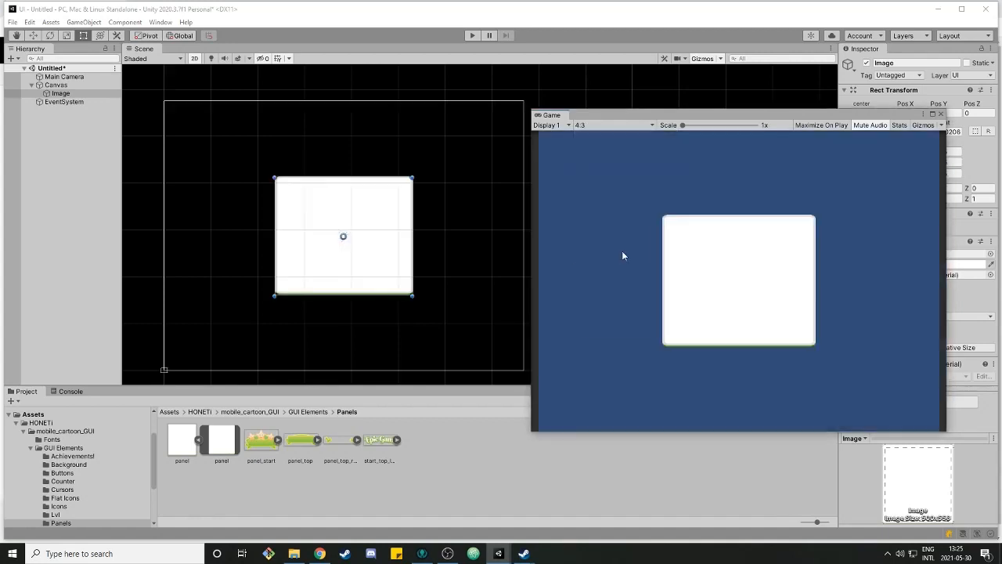
left_click(616, 126)
left_click(629, 190)
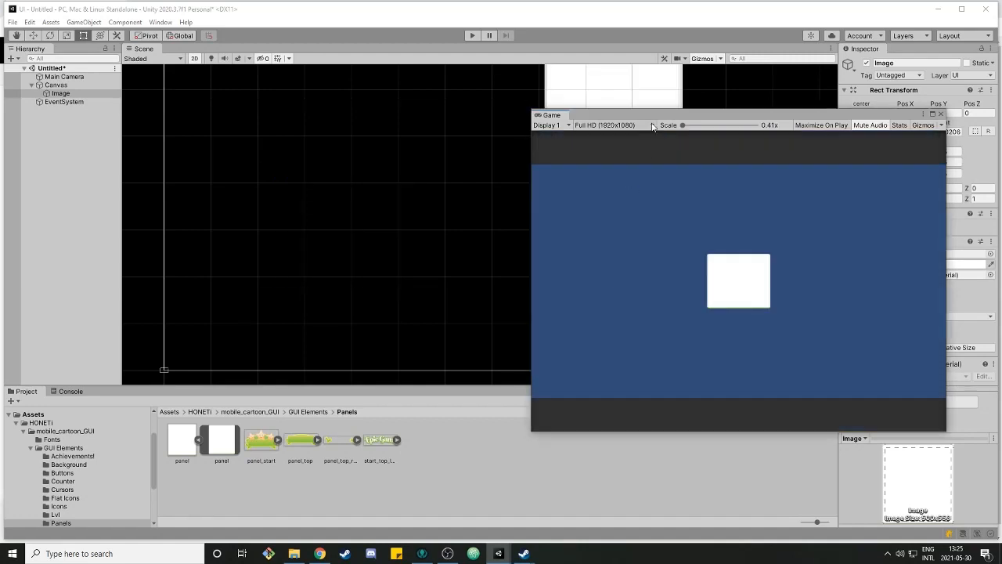
Dock the Game view above the Scene view and shift the panel image slightly right
left_click_drag(636, 118, 524, 96)
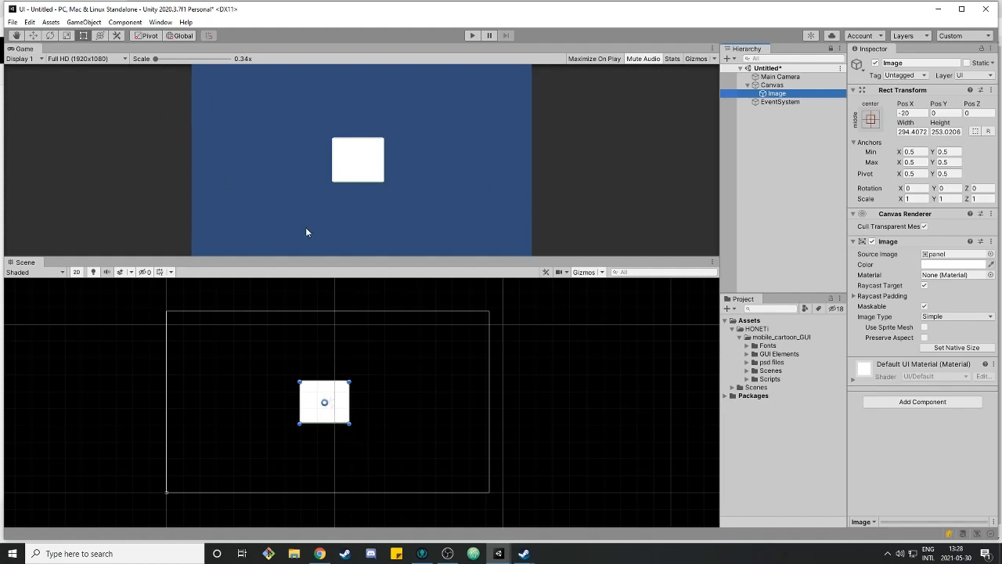
left_click_drag(337, 393, 351, 392)
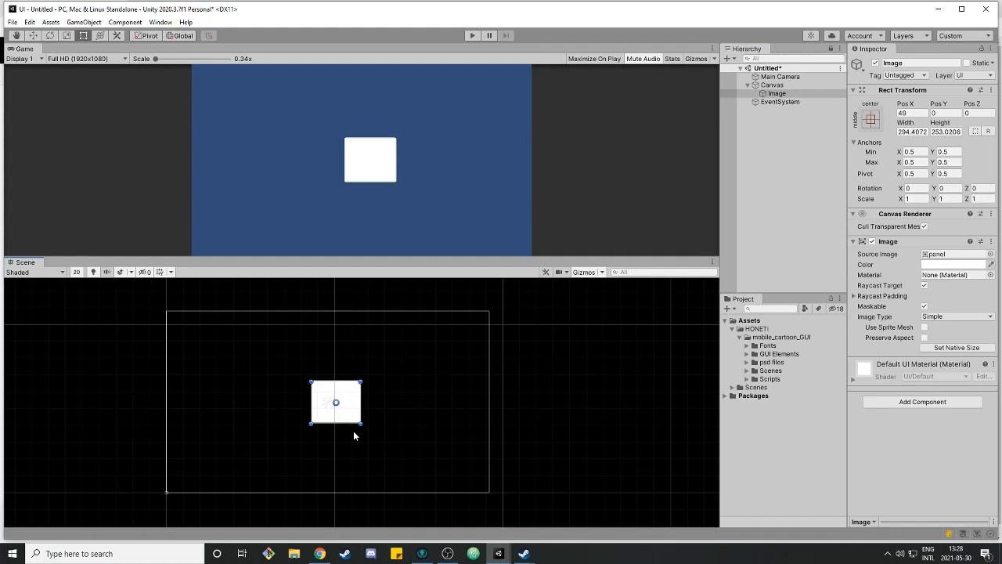
Drag the panel image's anchor handles away from the centre to custom positions
scroll(341, 431, "up", 1)
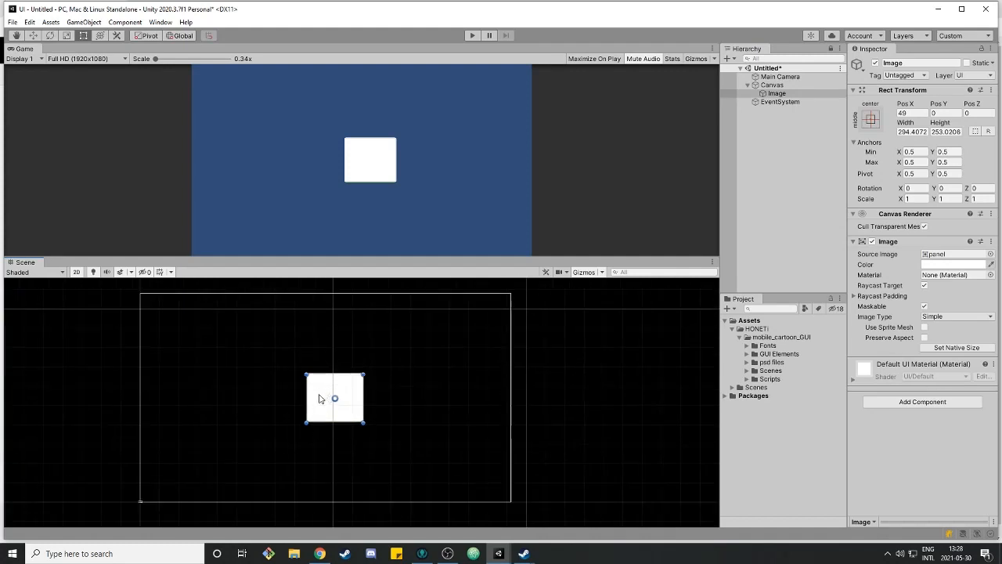
scroll(321, 393, "up", 3)
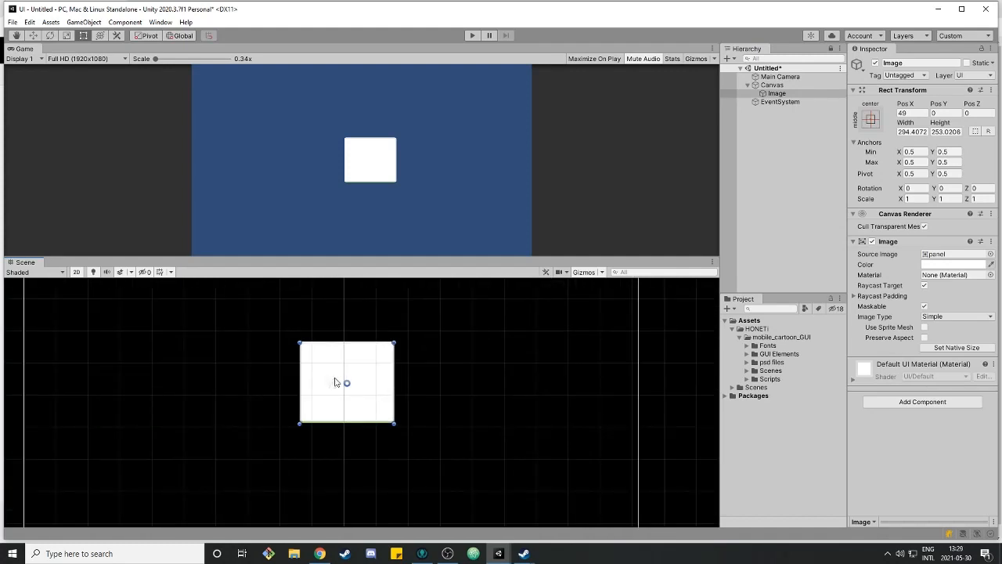
left_click_drag(334, 383, 448, 302)
left_click_drag(329, 304, 235, 314)
left_click(343, 374)
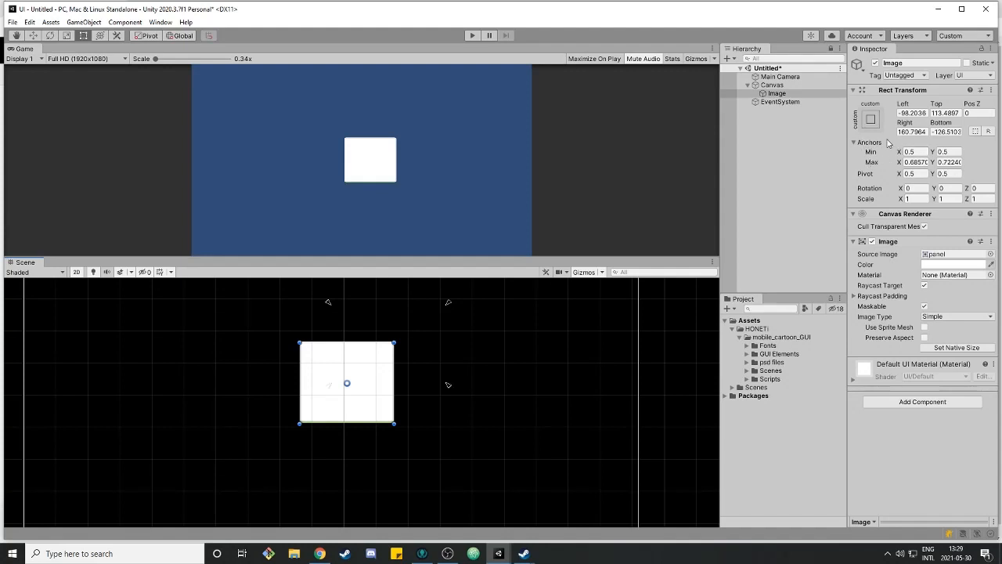
left_click(871, 119)
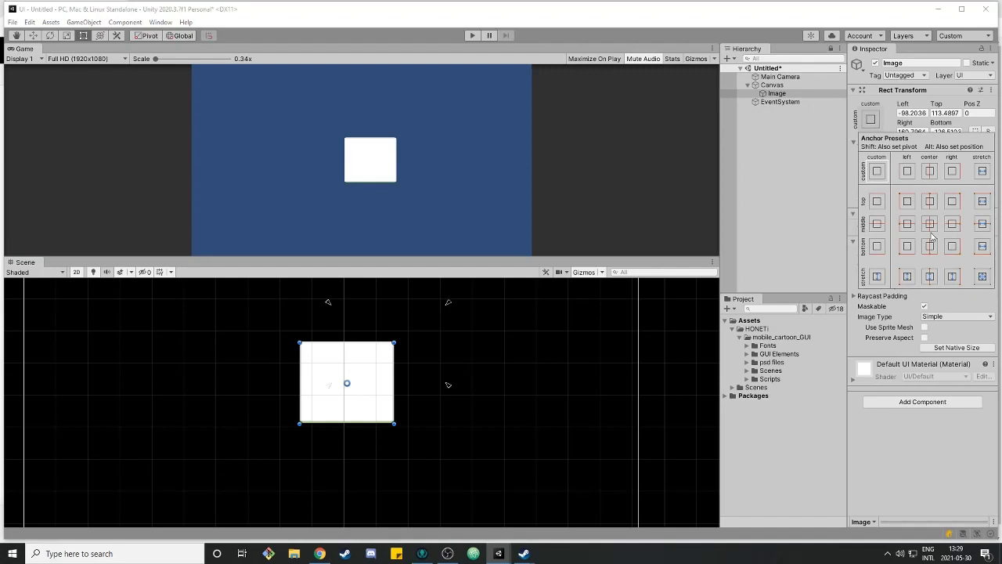
double_click(777, 93)
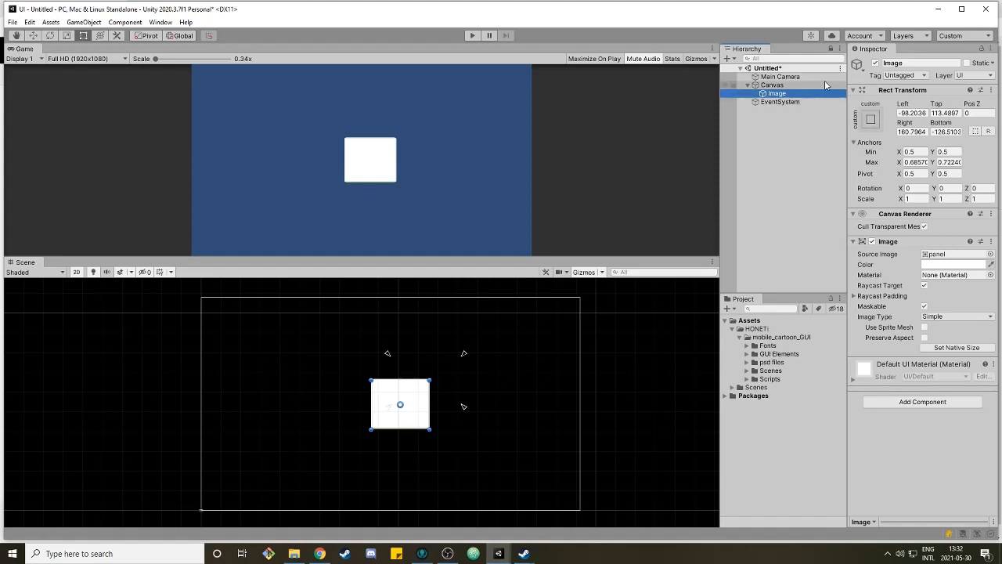
Set the panel image's anchors to Min 0.1, 0.1 and Max 0.9, 0.9
left_click(918, 151)
type("0.1")
left_click(922, 162)
type("0.8")
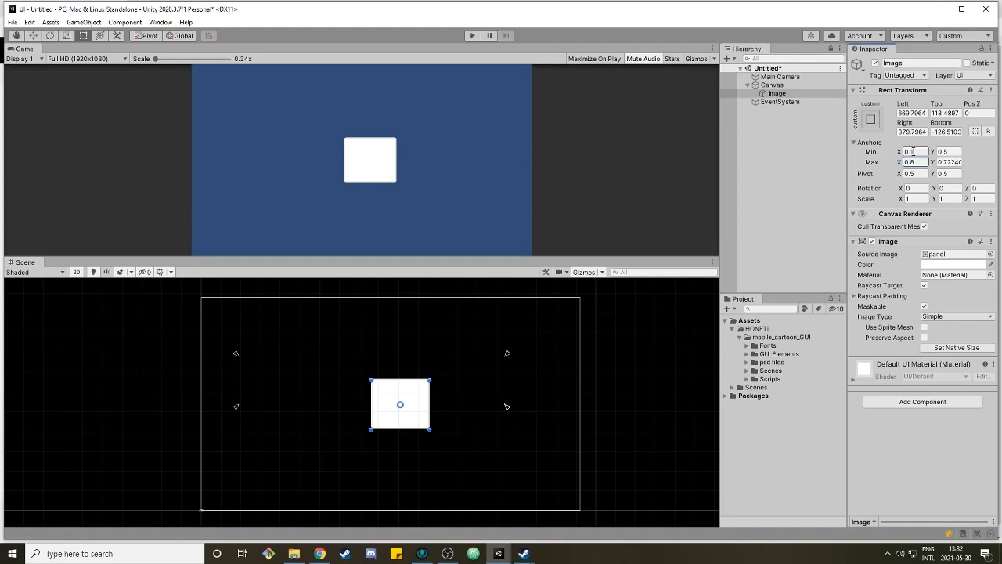
key("BackSpace")
type("9")
left_click(950, 151)
type("0.1")
left_click(952, 161)
type("0")
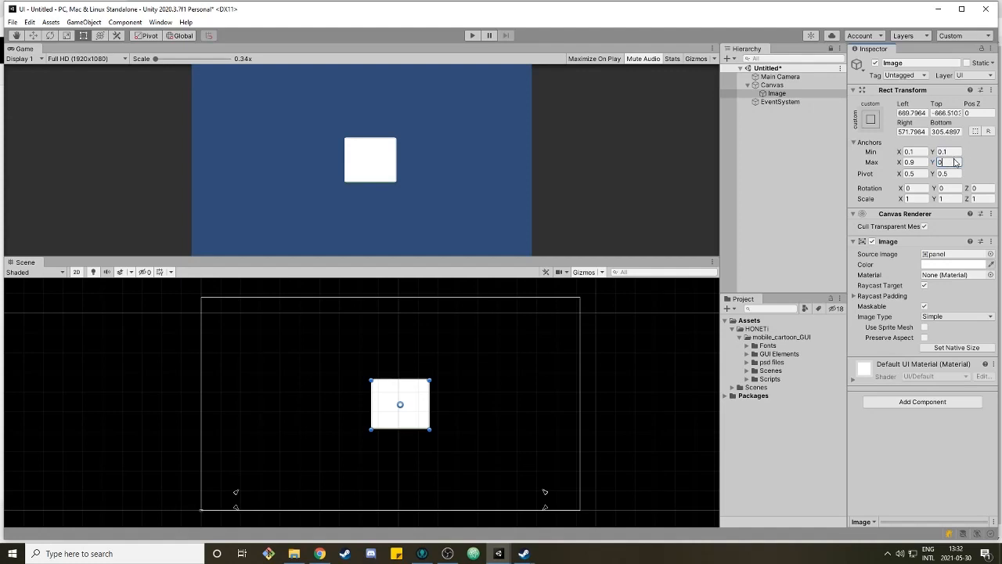
type(".9")
Set the panel's Left, Top, Right and Bottom offsets to 0
left_click(911, 114)
type("0")
left_click(945, 114)
type("0")
left_click(945, 131)
type("0")
left_click(912, 132)
type("0")
left_click(348, 143)
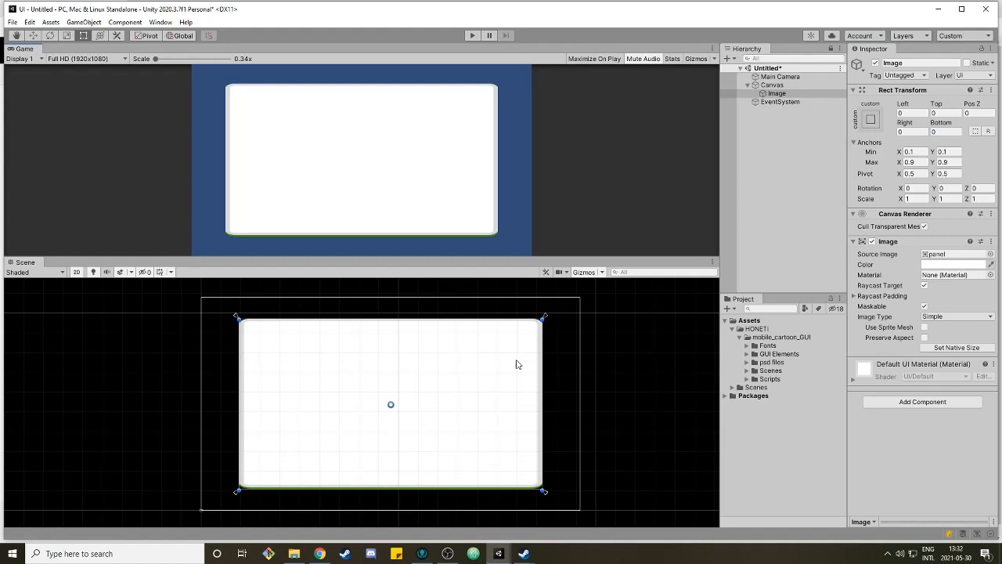
Preview the stretched panel at QHD and 4K UHD Game view resolutions, returning to Full HD
left_click(81, 60)
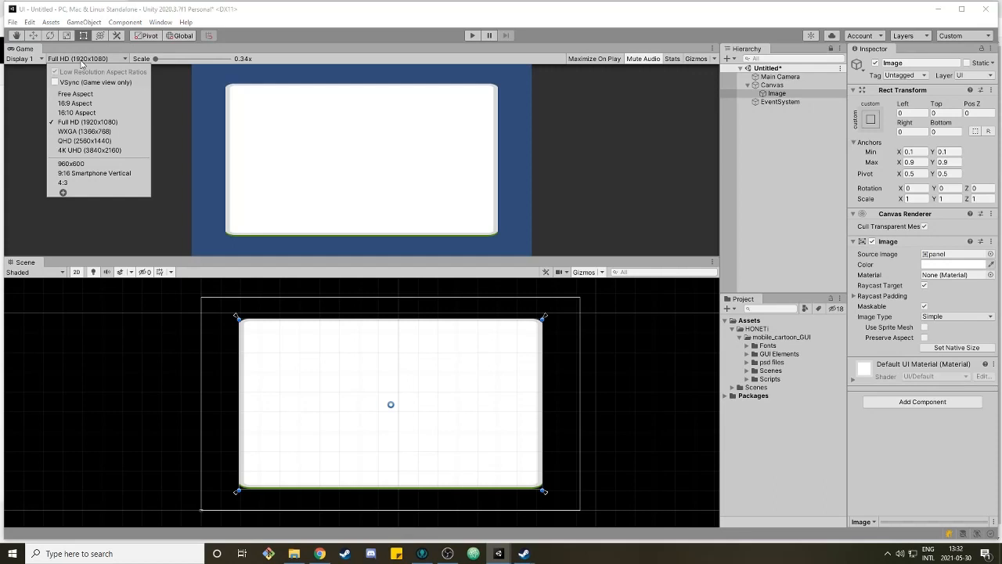
left_click(97, 141)
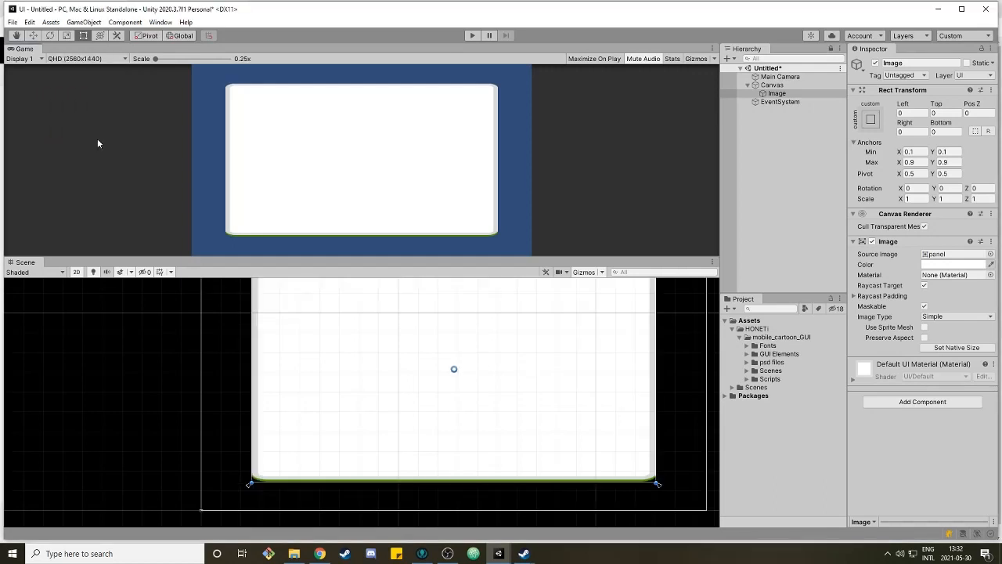
left_click(79, 60)
left_click(97, 150)
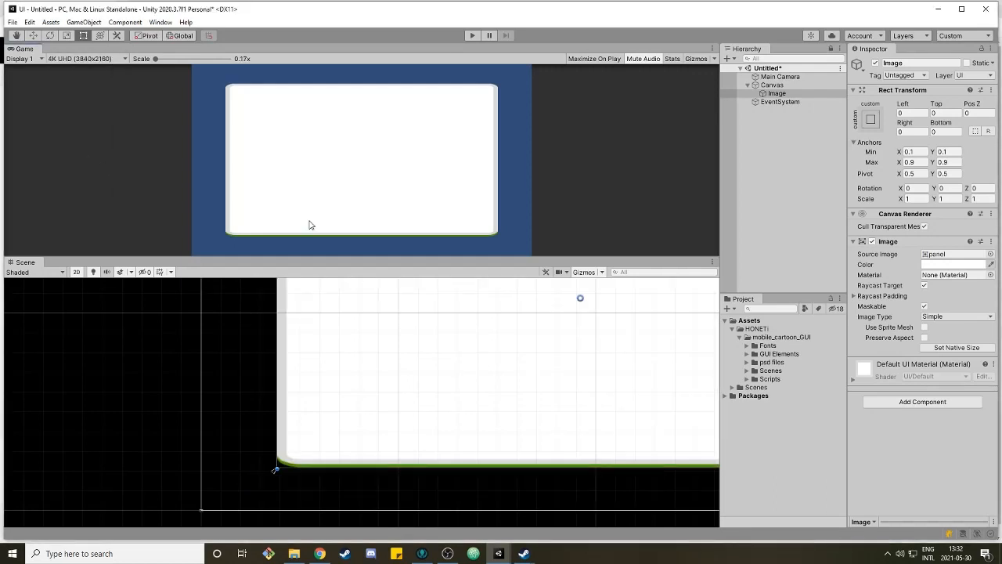
left_click(82, 60)
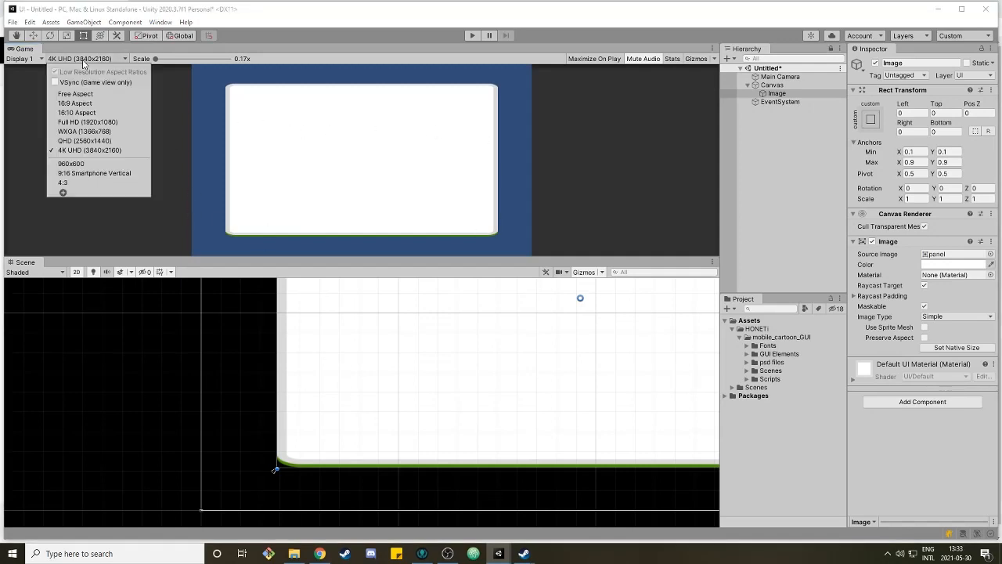
left_click(92, 122)
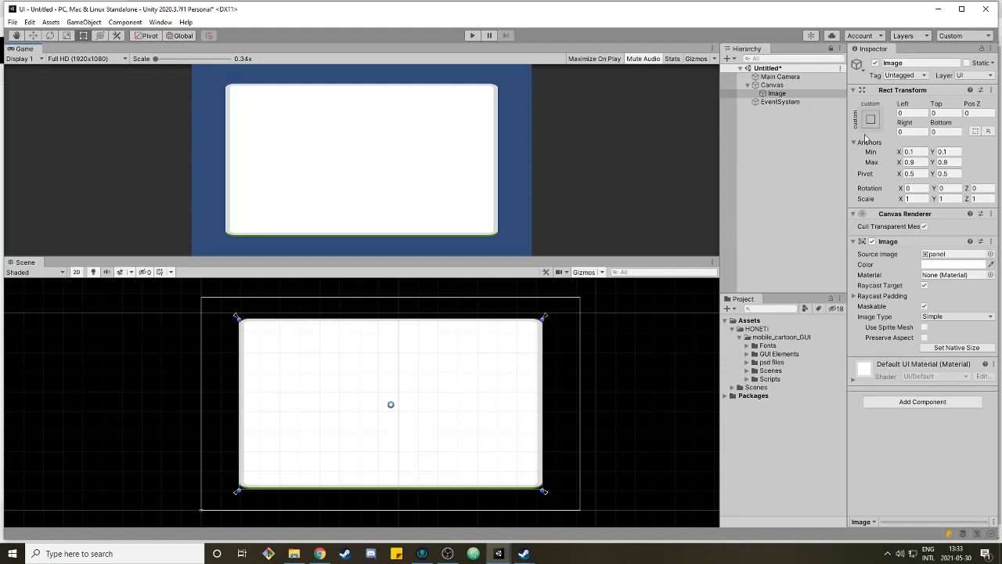
Apply the anchor preset that centres the panel horizontally and stretches it vertically
left_click(870, 119)
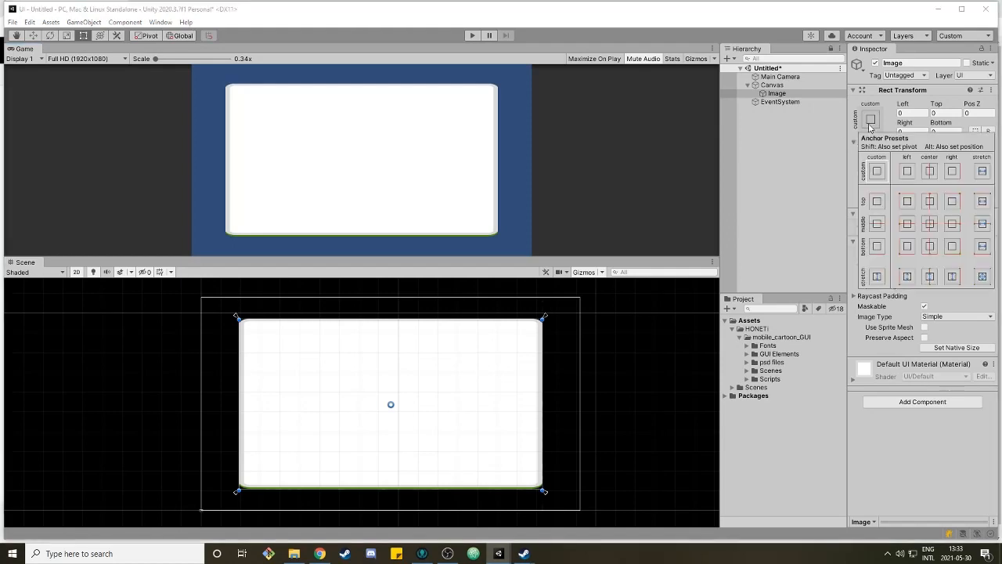
left_click(930, 172)
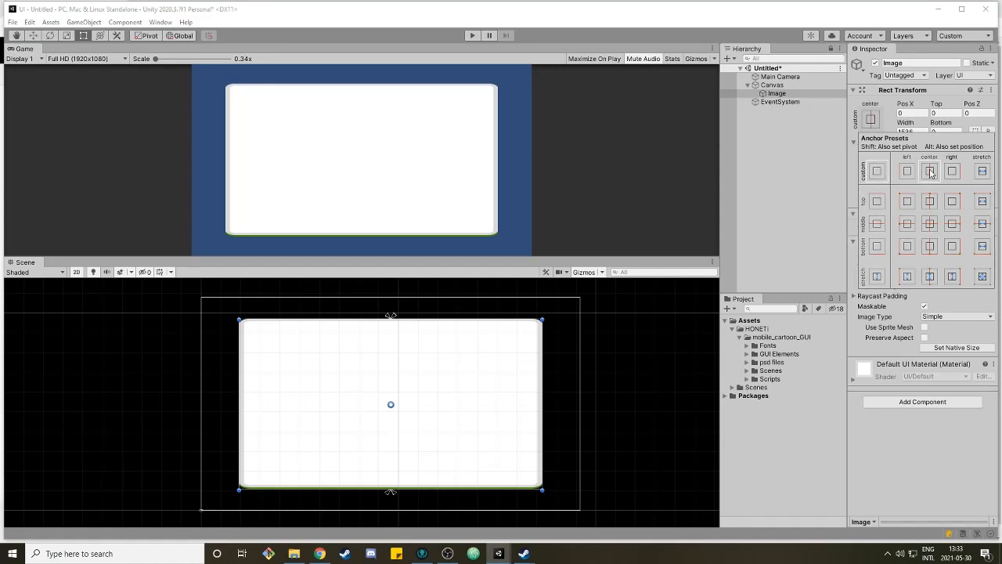
left_click(934, 276)
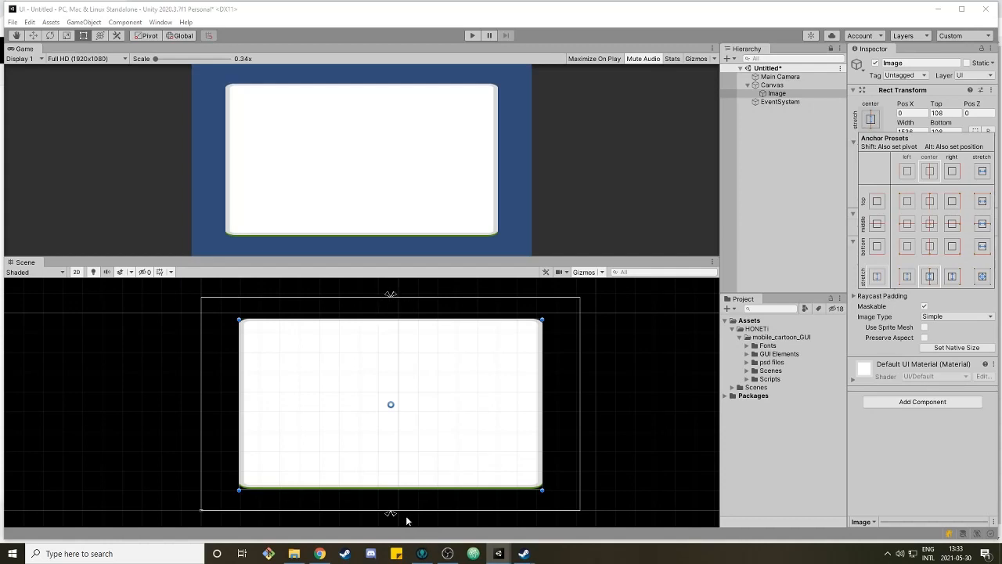
left_click(813, 135)
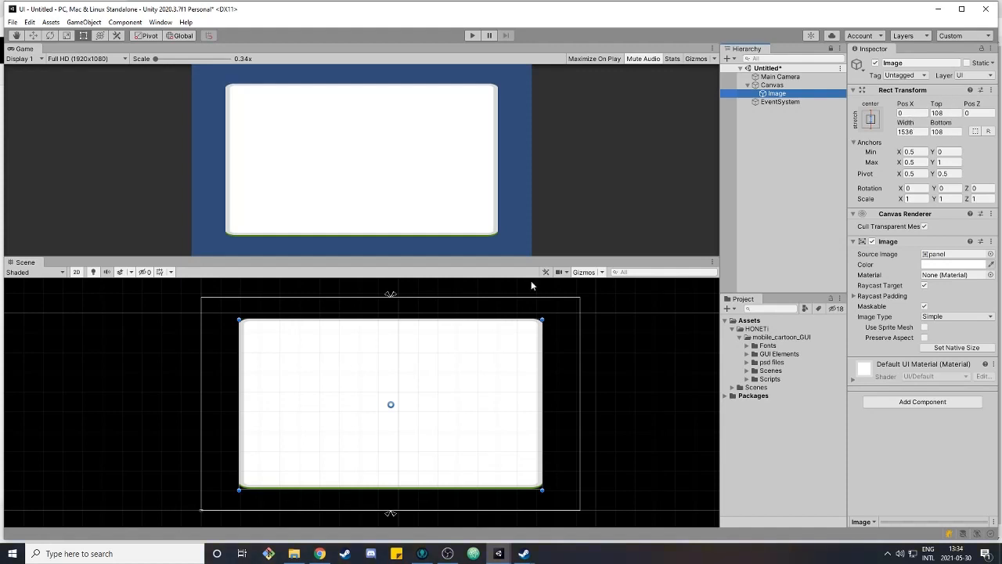
Set the panel's width to 400, top offset to 200 and bottom offset to 100
left_click(912, 132)
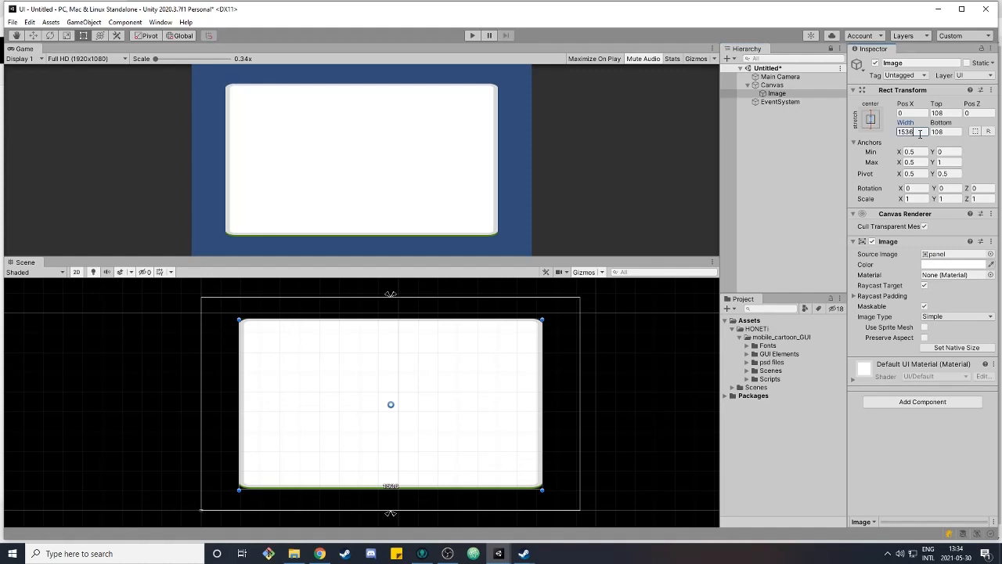
type("400")
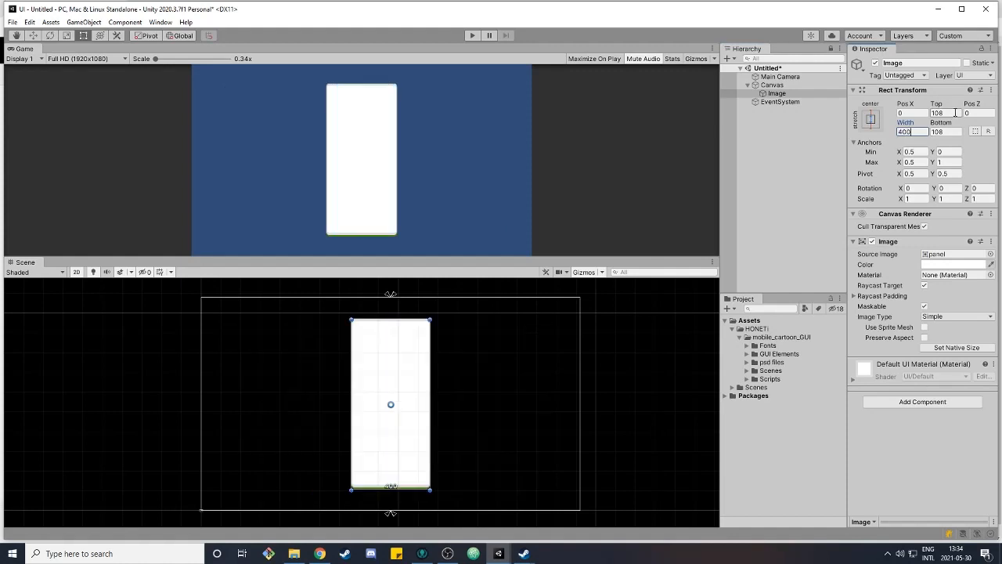
left_click(955, 112)
type("200")
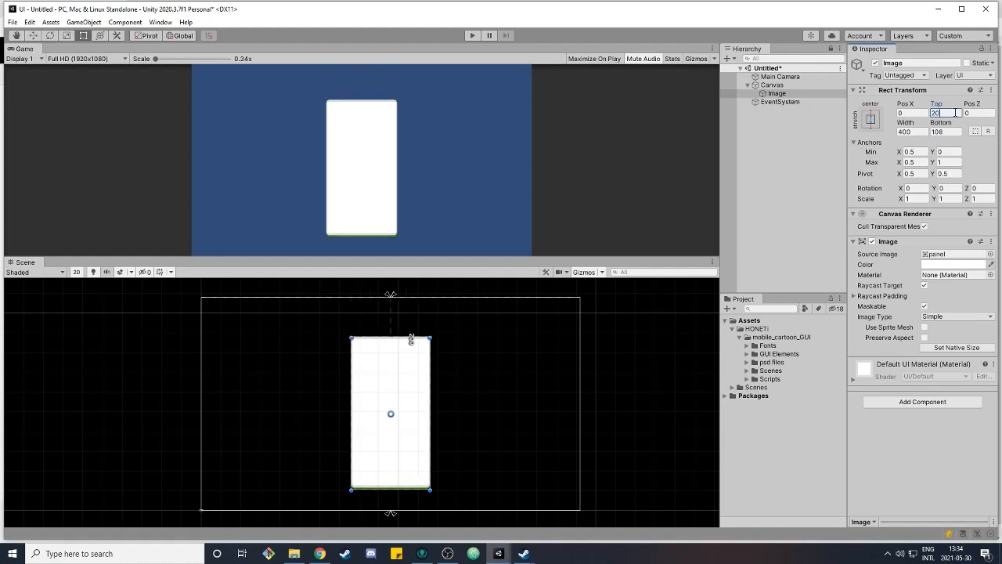
left_click(946, 133)
type("100")
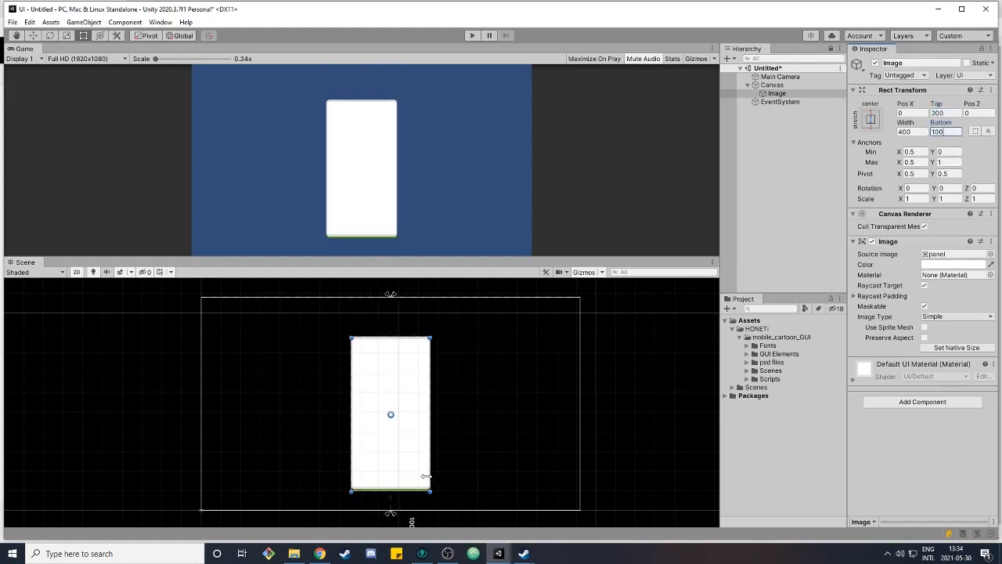
Switch the Game view to QHD (2560x1440) to preview the panel
left_click(94, 60)
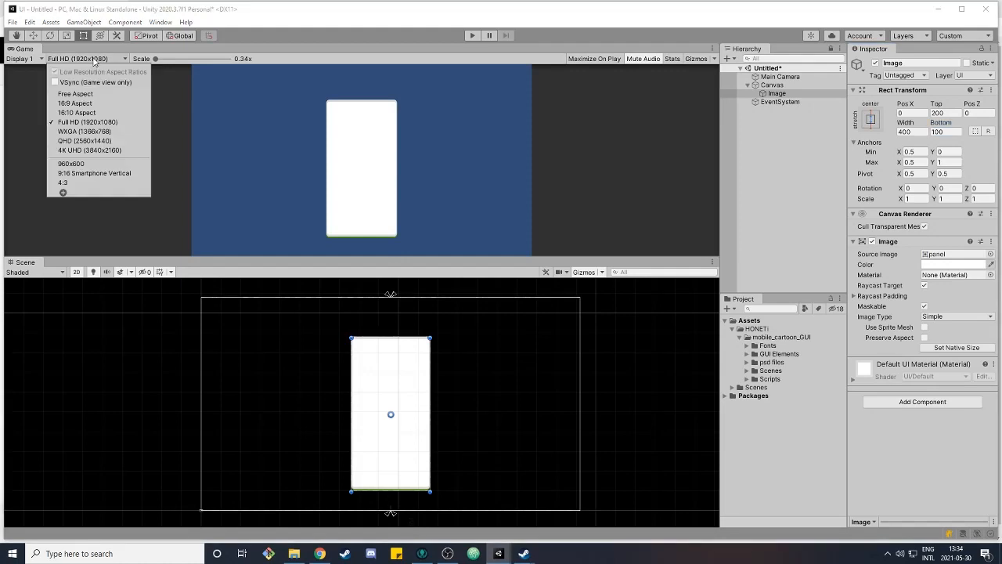
left_click(85, 141)
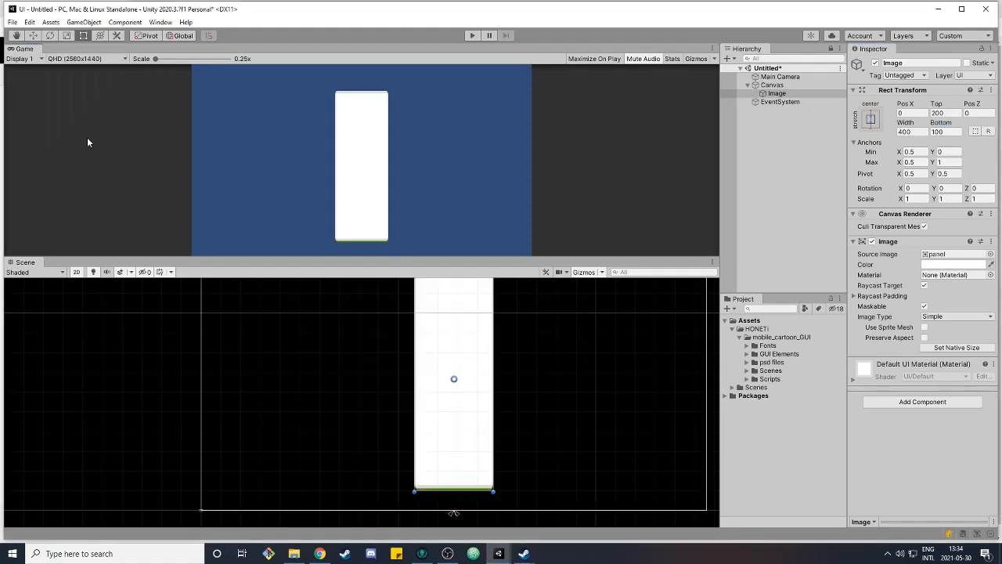
Preview the panel at 4K UHD Game view resolution, then return the Game view to Full HD
left_click(88, 61)
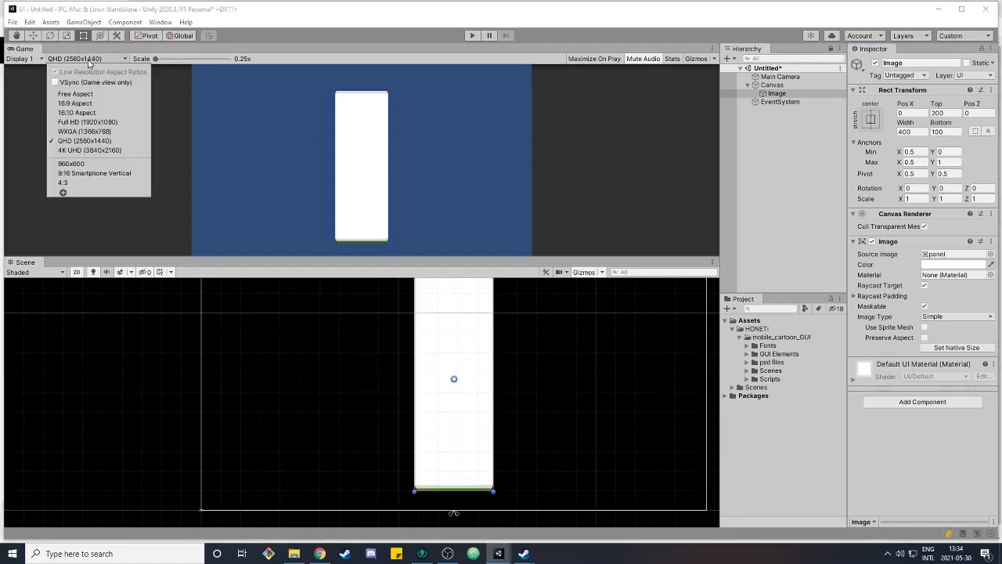
left_click(97, 152)
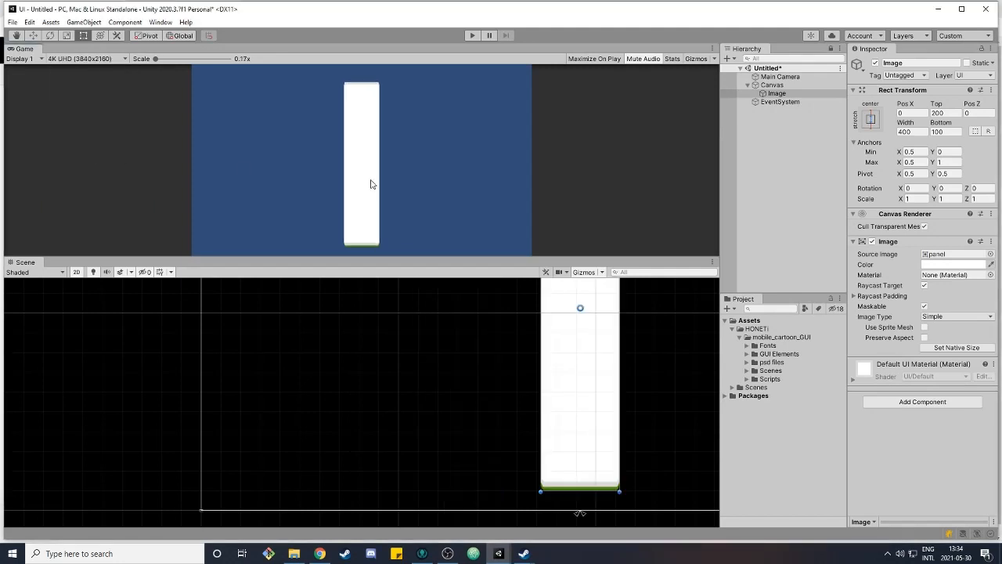
left_click(97, 60)
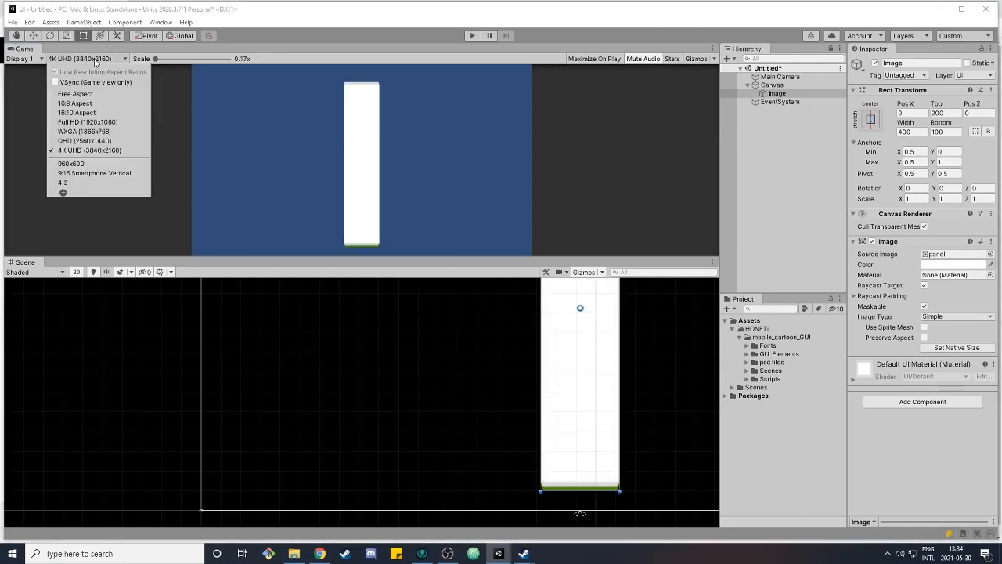
left_click(100, 122)
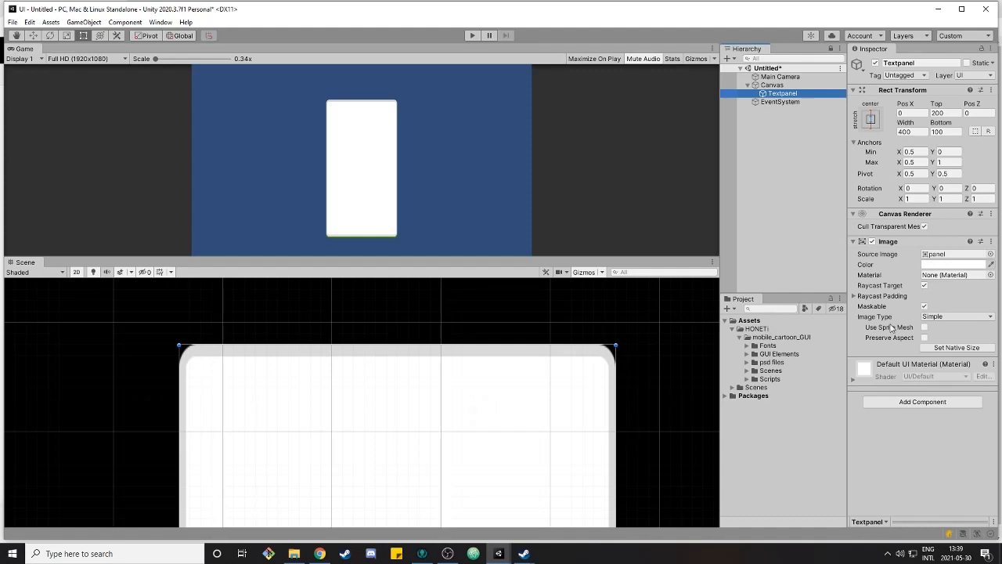
Set the Textpanel image's type to Sliced
left_click(944, 316)
left_click(948, 339)
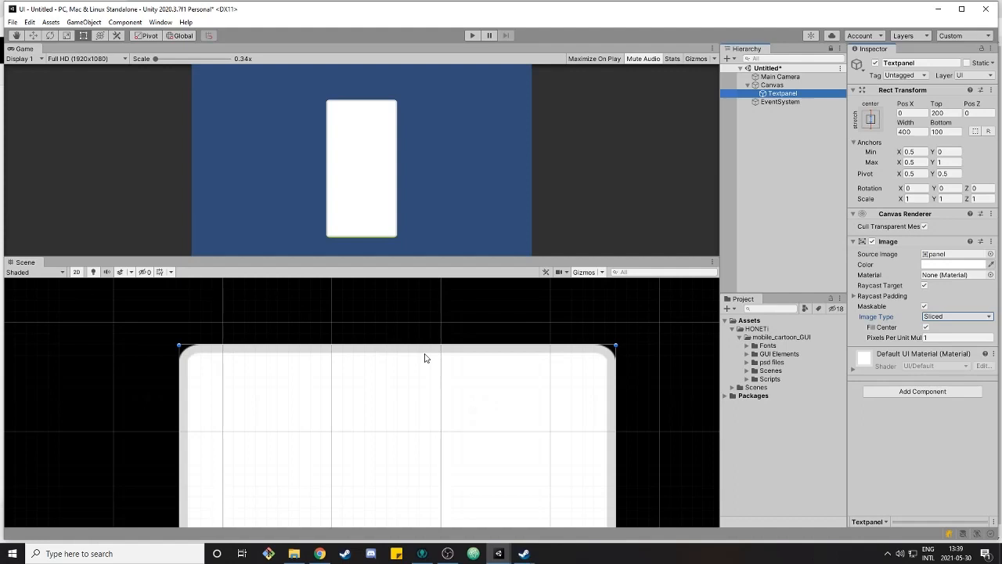
Locate the panel sprite asset, open it in the Sprite Editor and examine its border settings
left_click(951, 254)
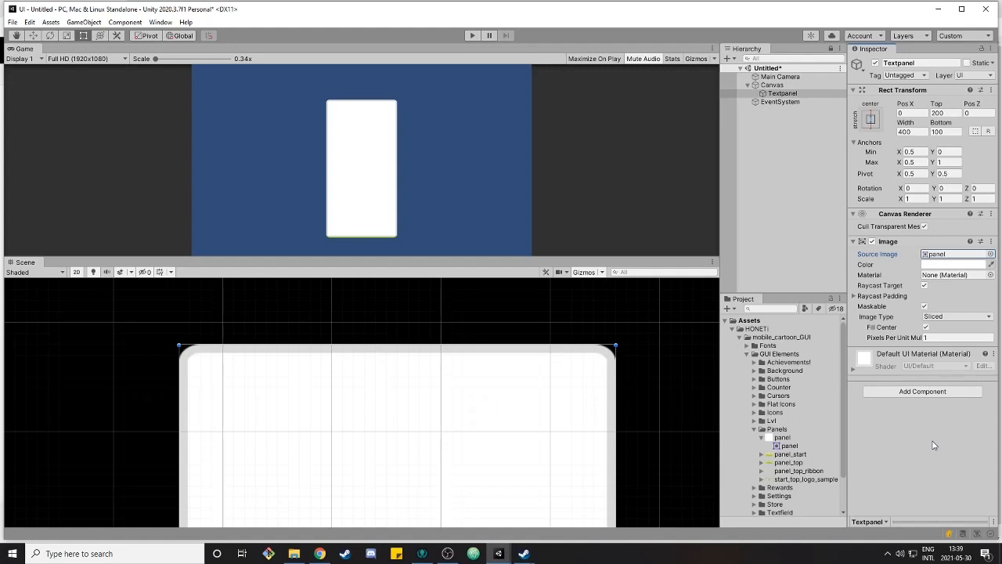
left_click(785, 438)
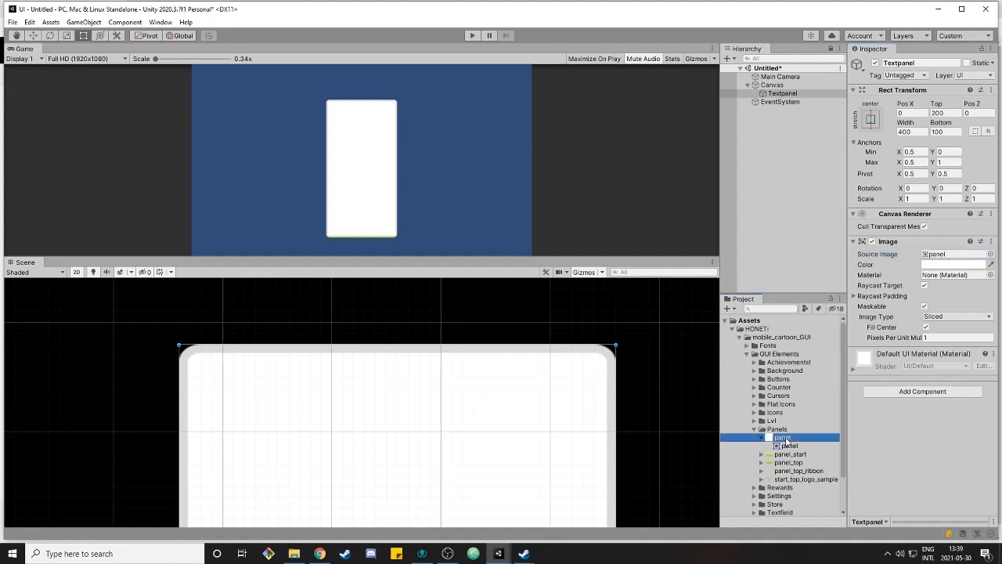
left_click(975, 191)
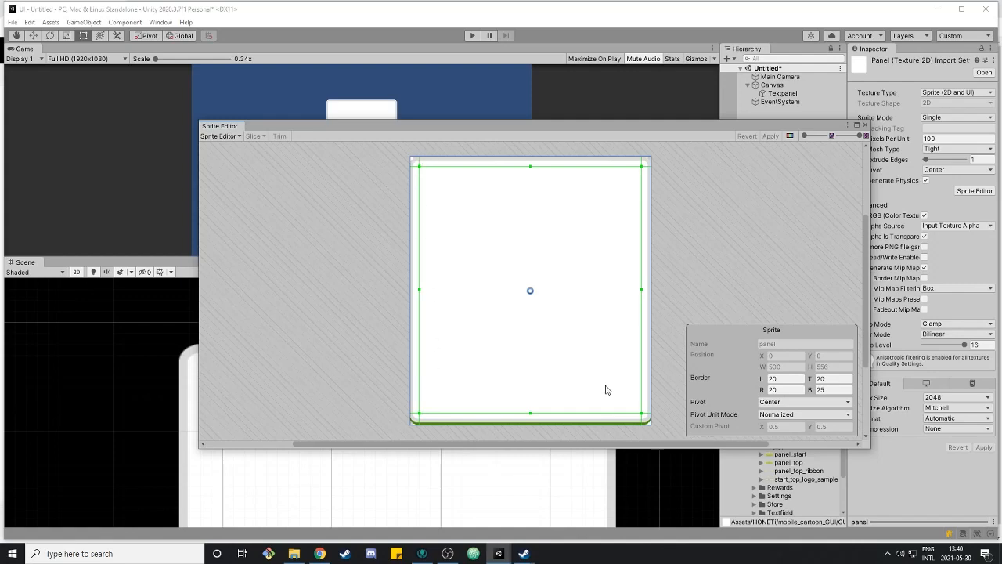
scroll(470, 234, "up", 2)
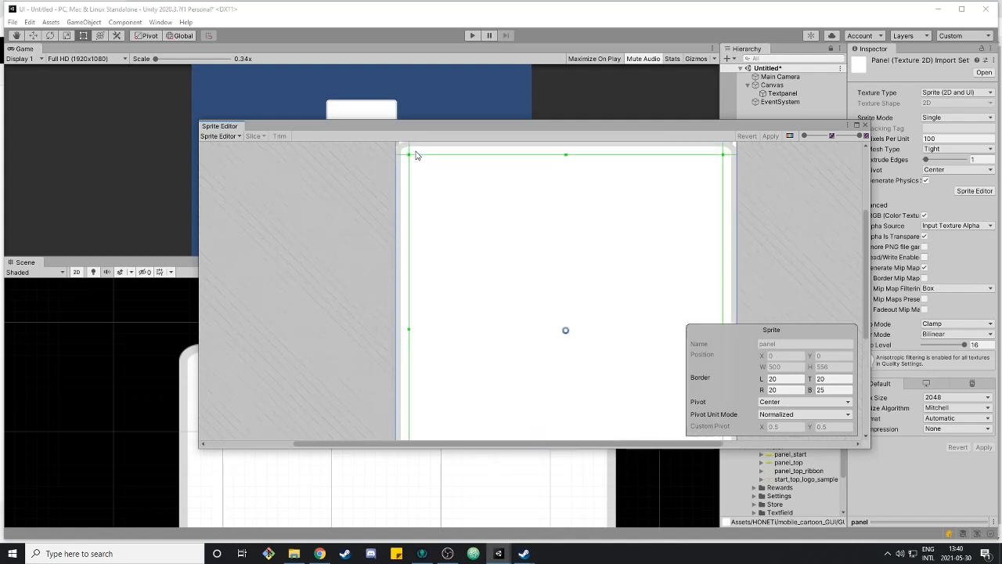
scroll(472, 215, "up", 2)
middle_click_drag(472, 215, 473, 289)
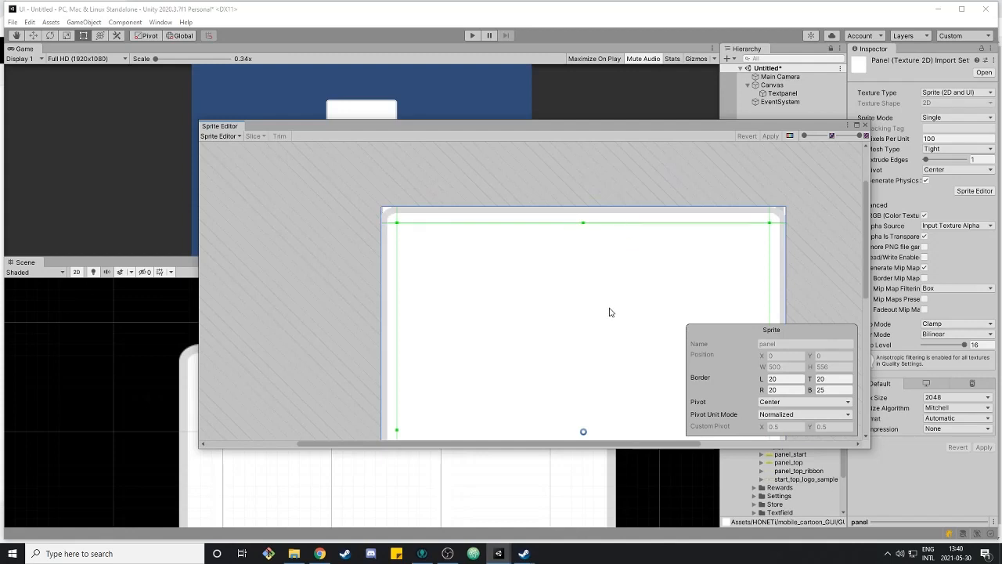
middle_click_drag(611, 311, 519, 311)
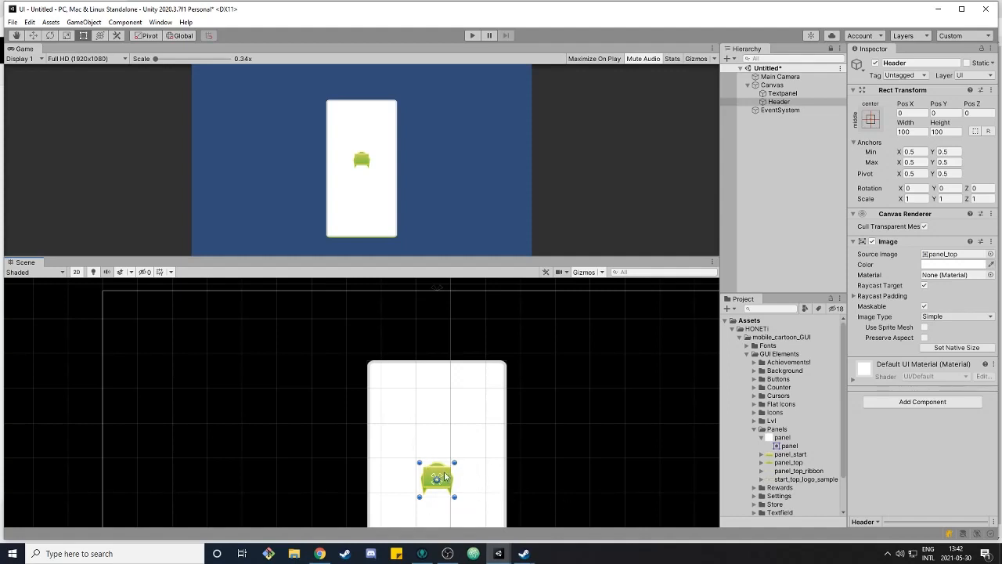
Move the Header image to the top of the panel and widen it to about 408 units
left_click_drag(439, 476, 510, 363)
left_click_drag(421, 363, 367, 358)
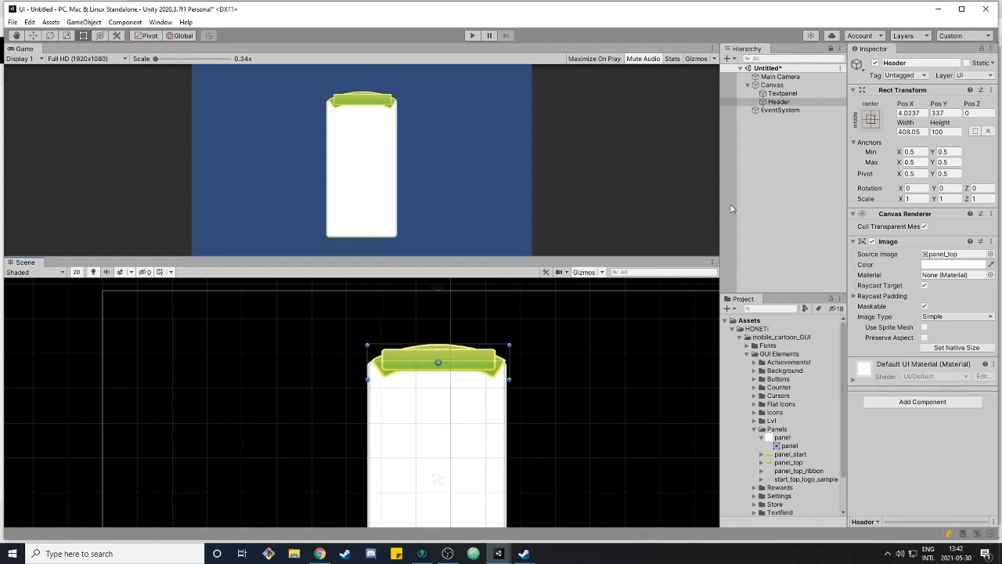
Preview the layout at WXGA and QHD Game view resolutions, returning to Full HD
left_click(87, 60)
left_click(63, 131)
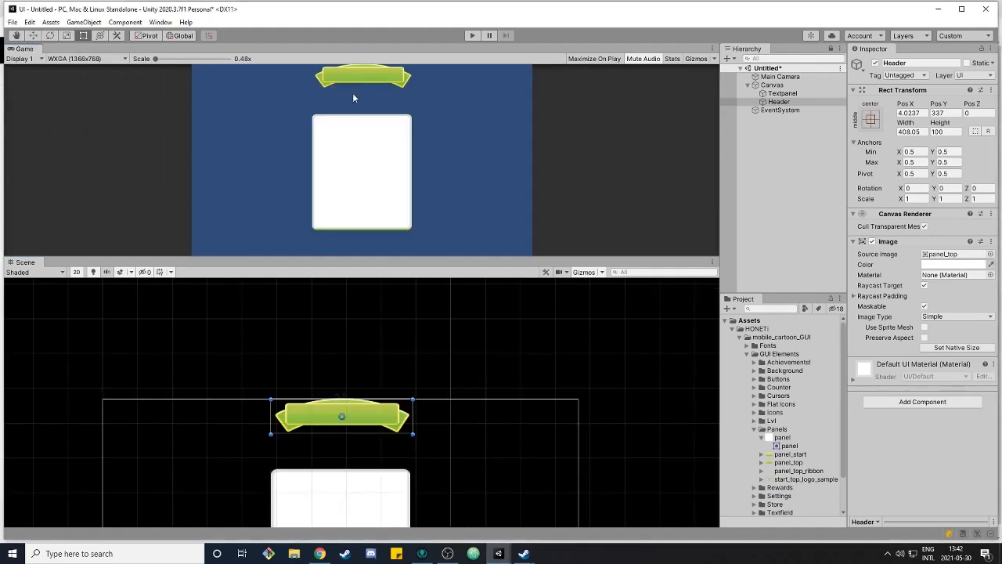
left_click(94, 59)
left_click(95, 143)
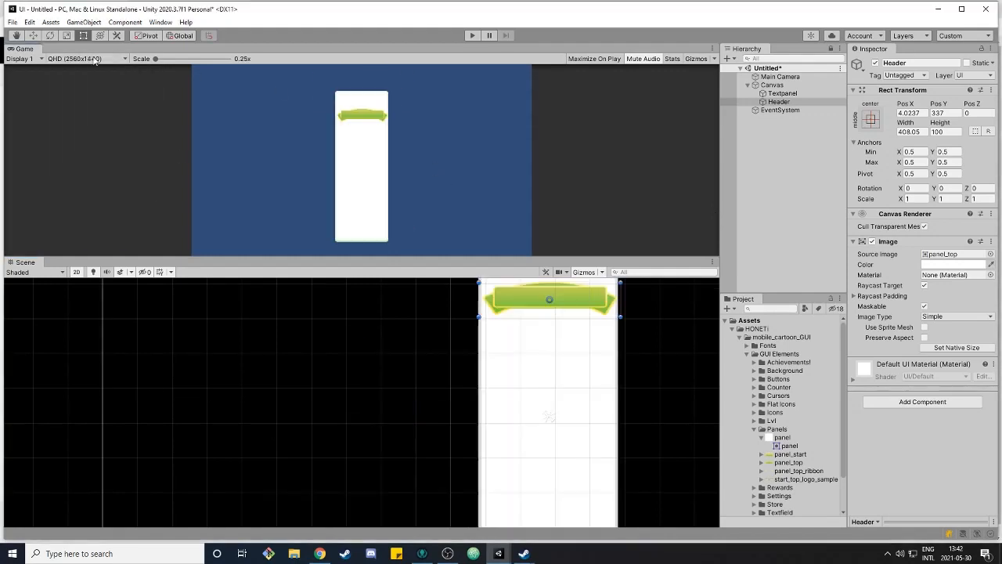
left_click(91, 60)
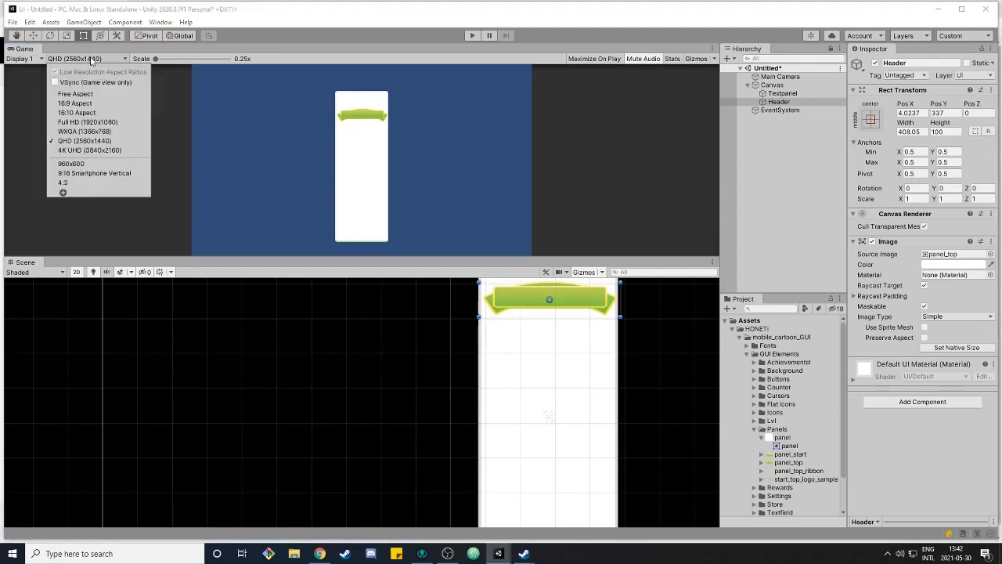
left_click(99, 123)
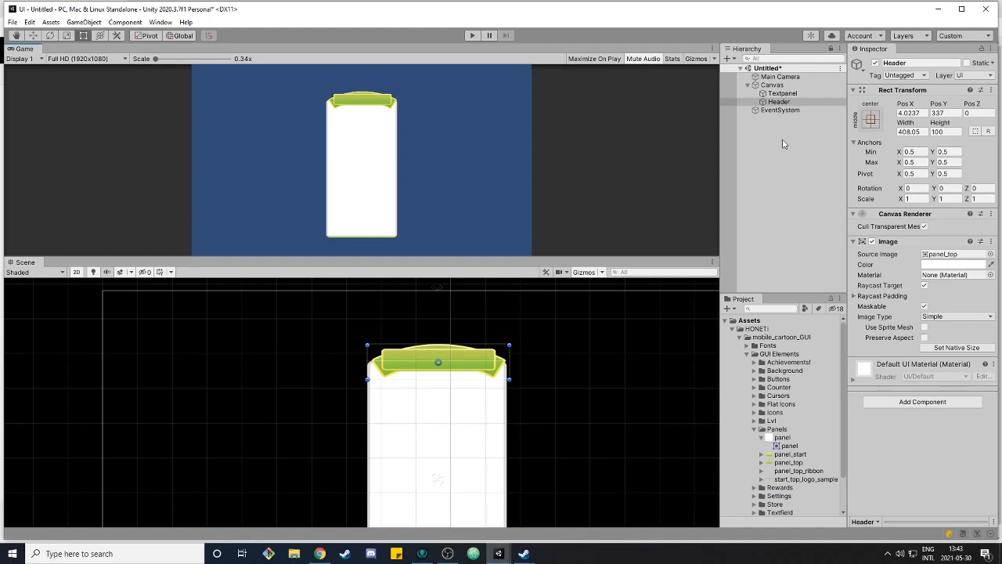
Apply the top-centre anchor preset to the Header
left_click(870, 119)
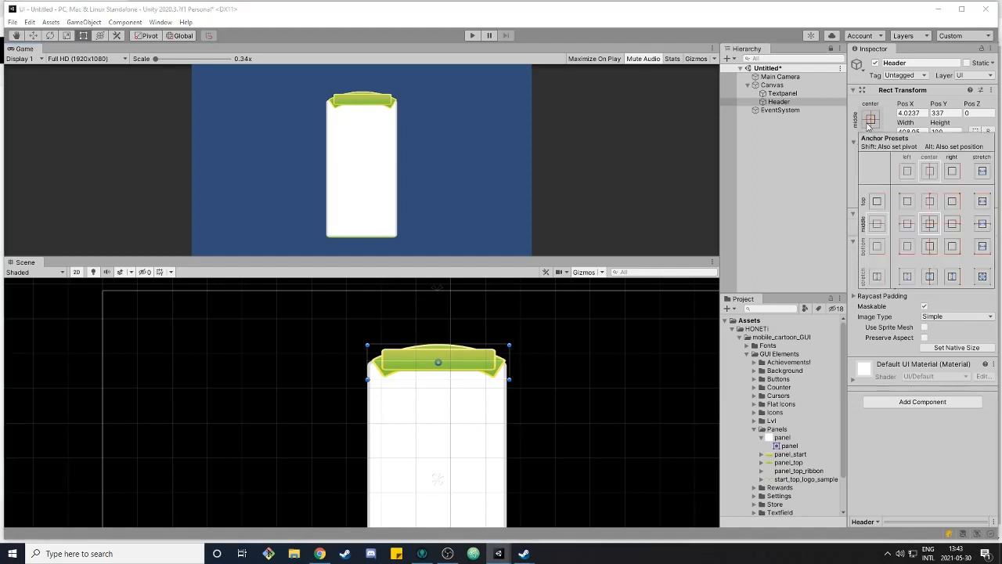
left_click(932, 201)
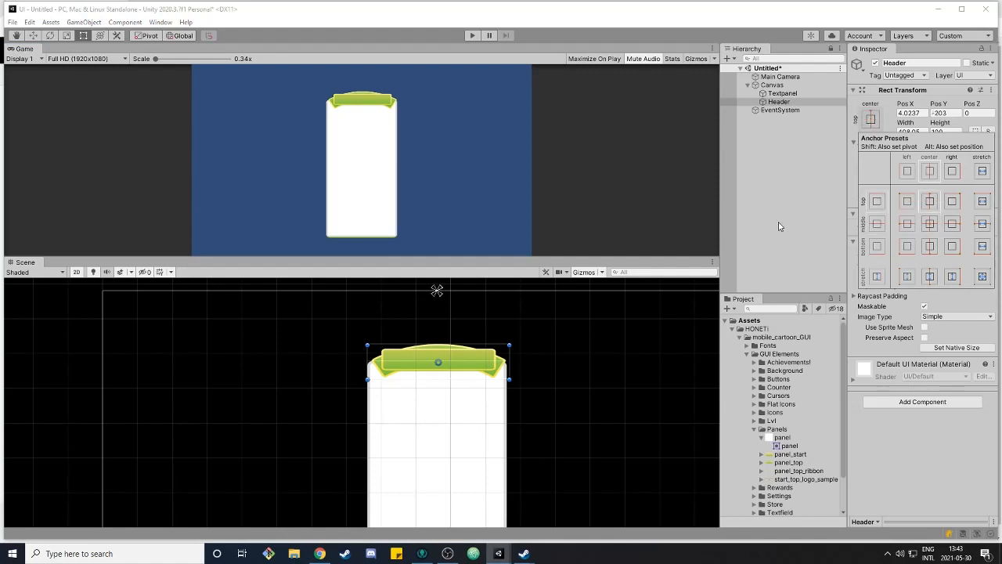
left_click(764, 198)
Set the Header's Pos Y to -200, width to 400 and Pos X to 0
left_click(778, 106)
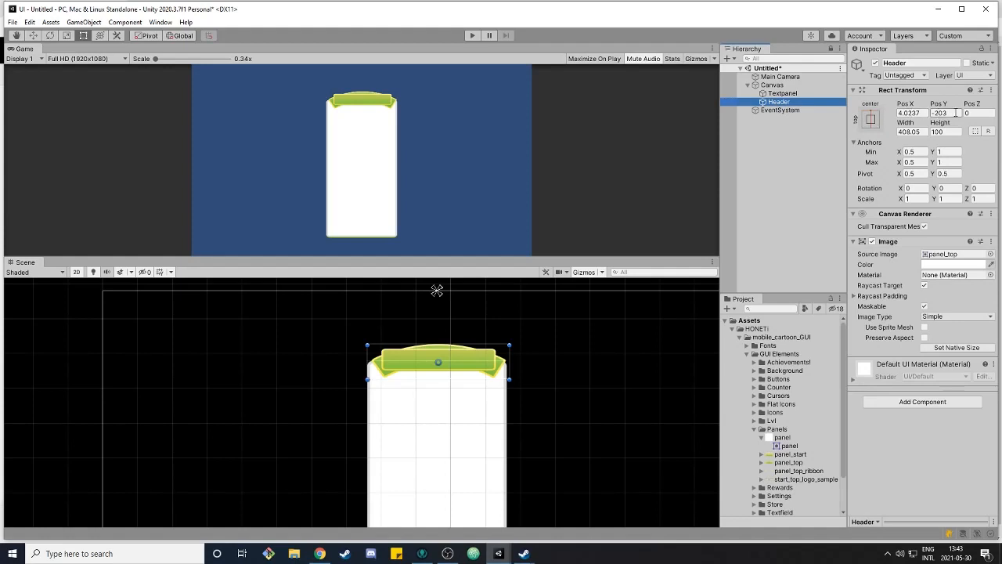
left_click(782, 94)
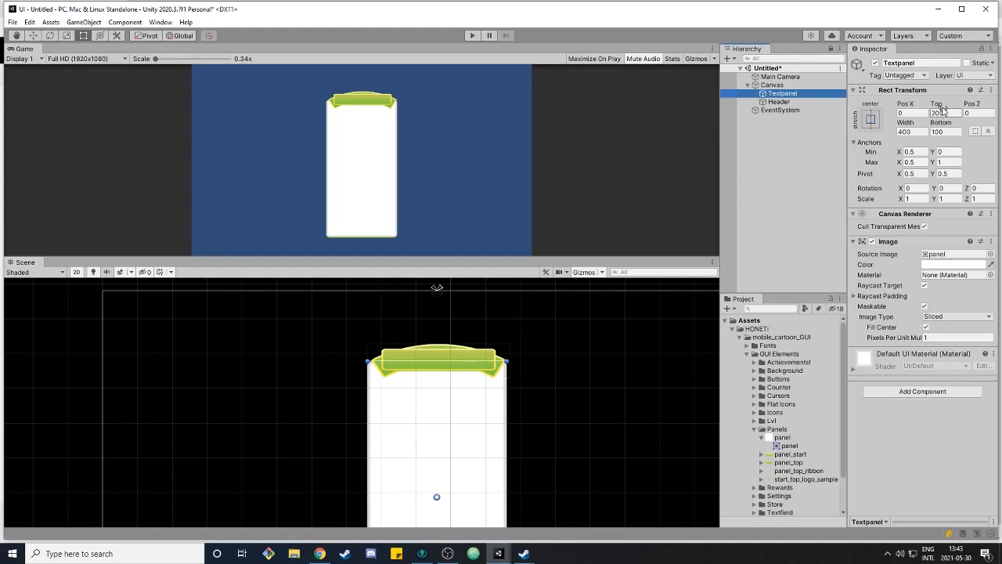
left_click(779, 102)
left_click(955, 113)
type("-200")
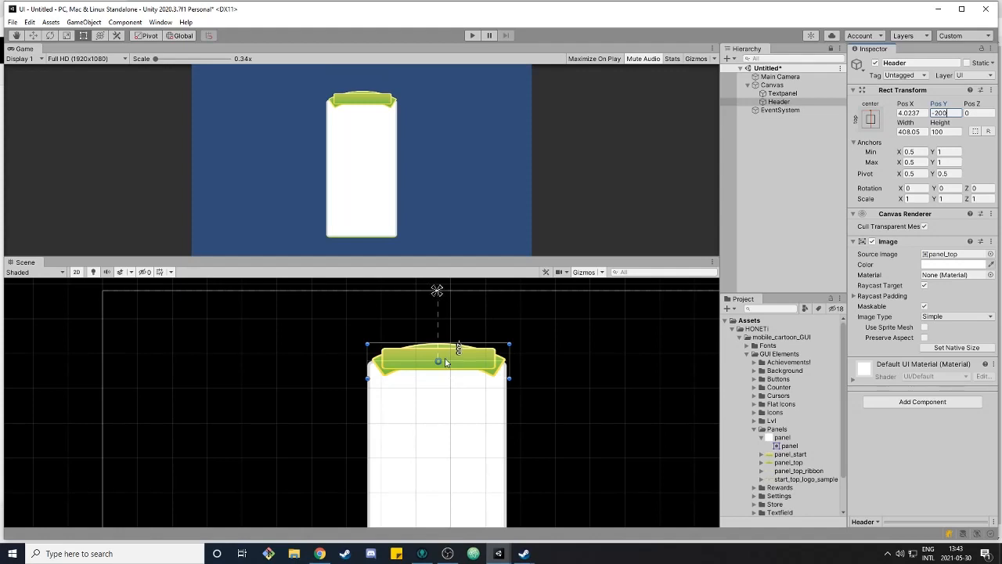
left_click(919, 131)
type("400")
left_click(913, 114)
type("0")
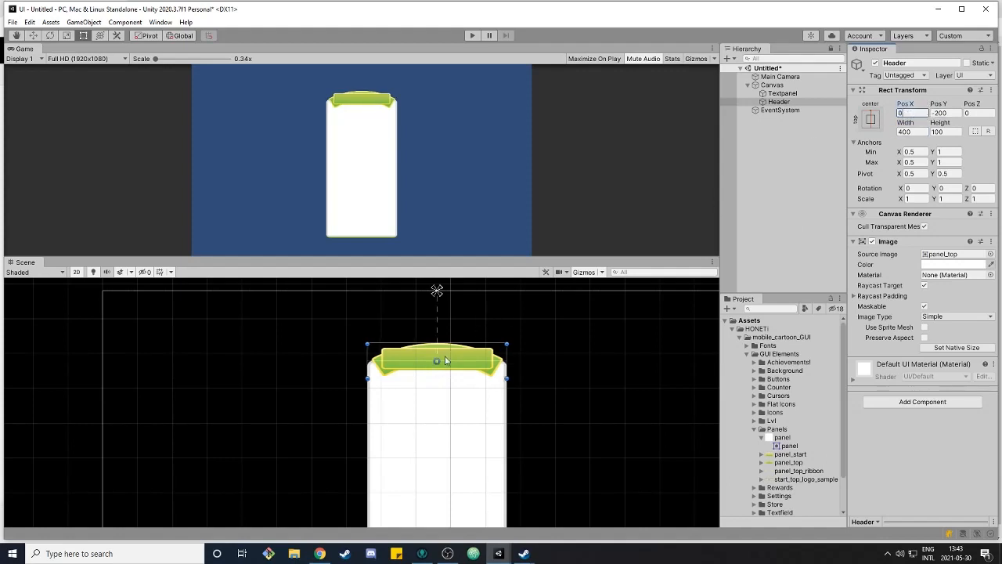
left_click(423, 111)
Preview the layout at WXGA, 4K UHD and QHD resolutions, returning the Game view to Full HD
left_click(92, 60)
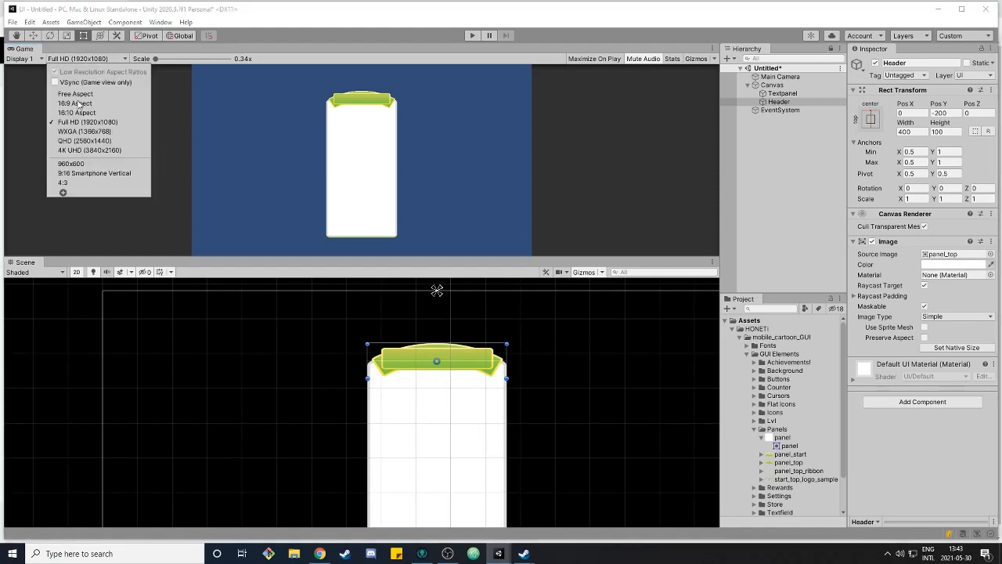
left_click(72, 133)
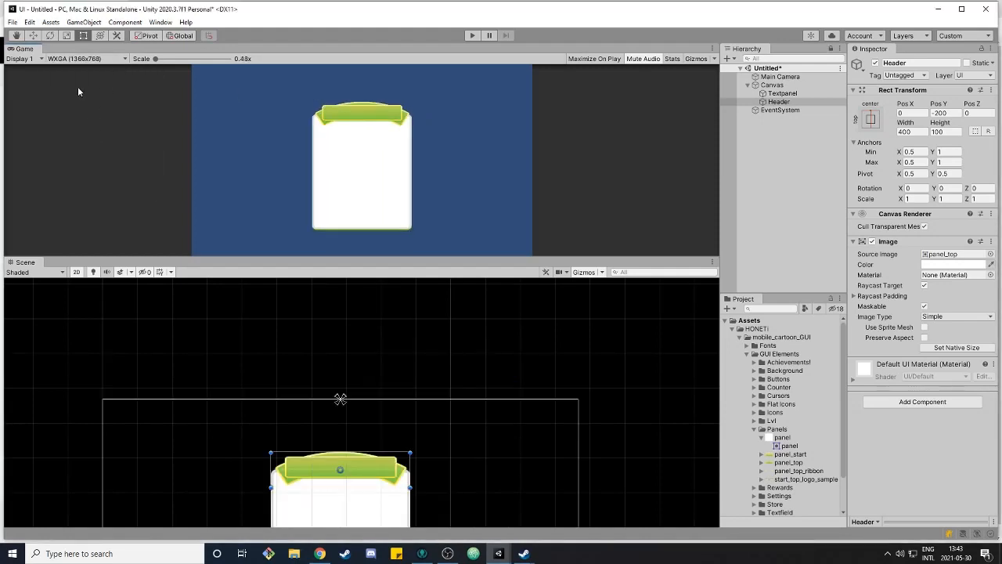
left_click(78, 59)
left_click(74, 146)
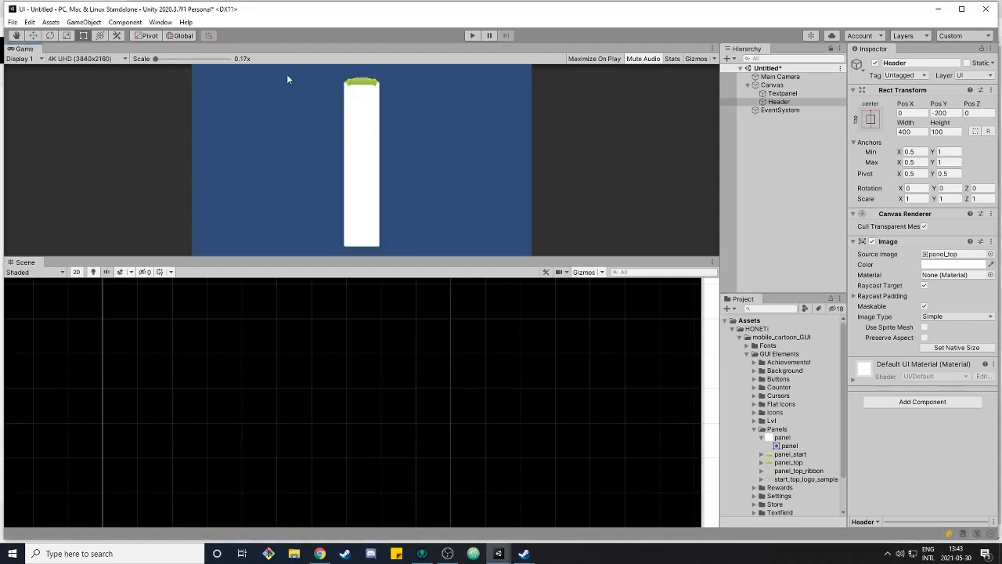
left_click(81, 61)
left_click(82, 141)
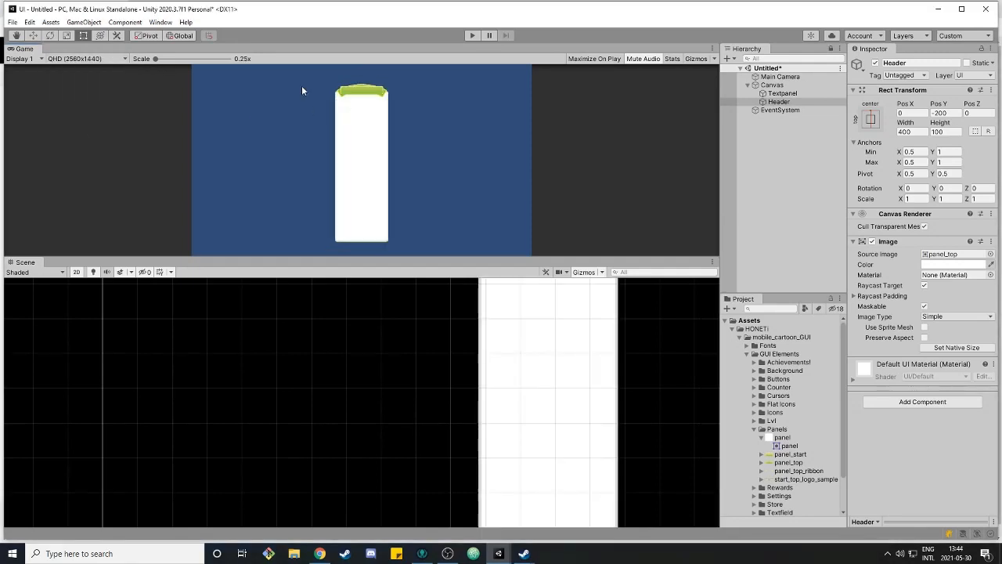
left_click(105, 60)
left_click(86, 122)
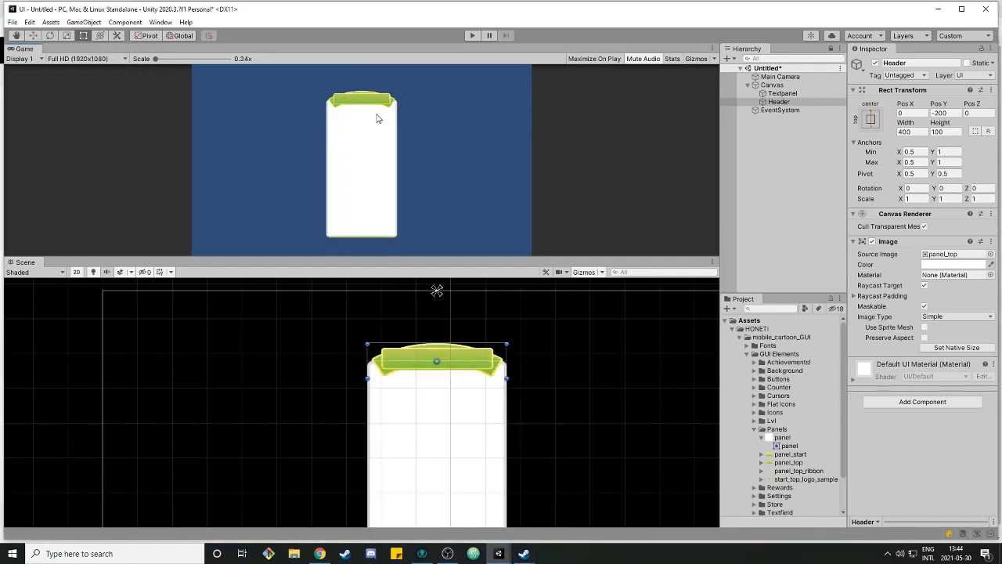
Create a new UI Image under the Canvas named Background
left_click(774, 207)
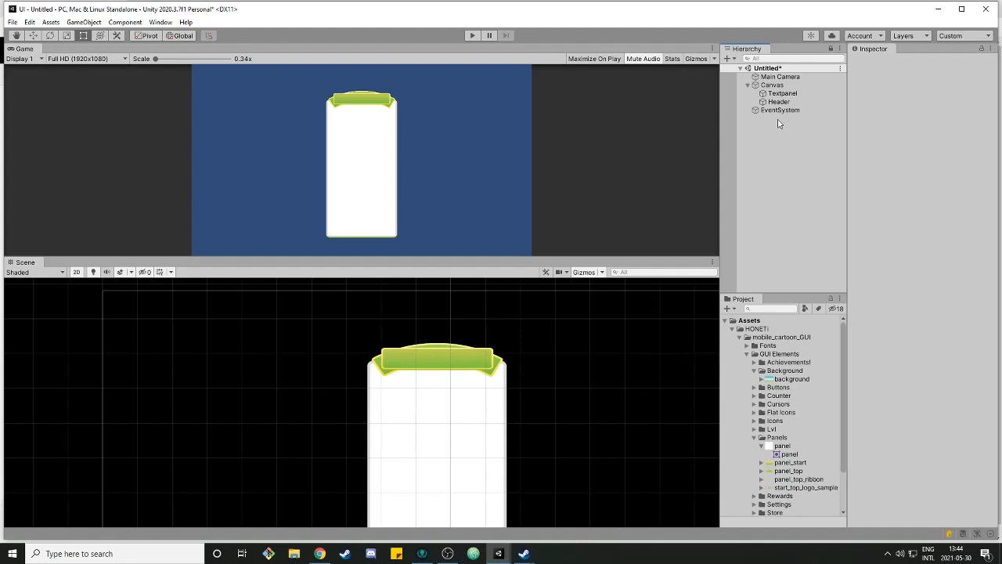
right_click(773, 86)
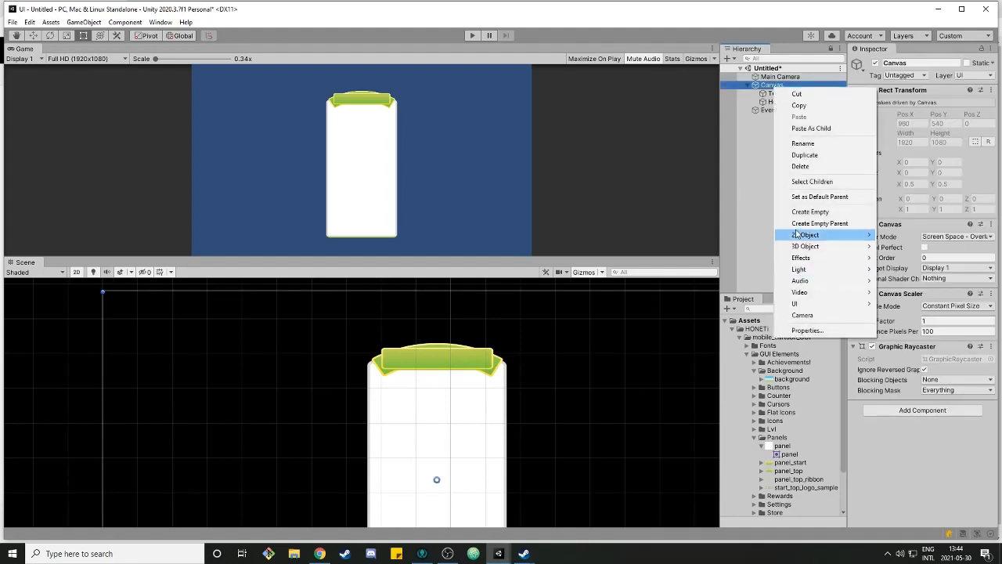
mouse_move(800, 303)
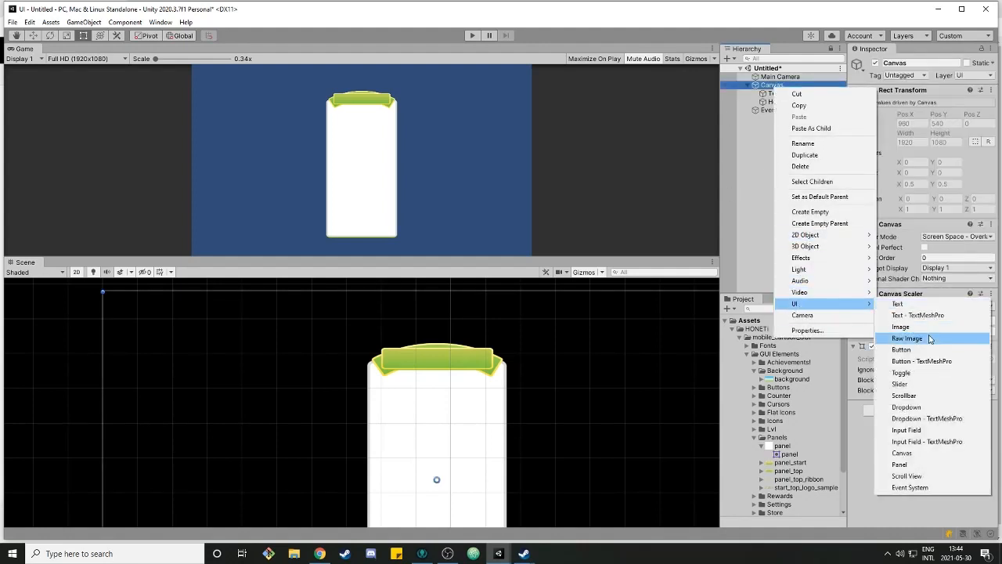
left_click(901, 327)
type("Ba")
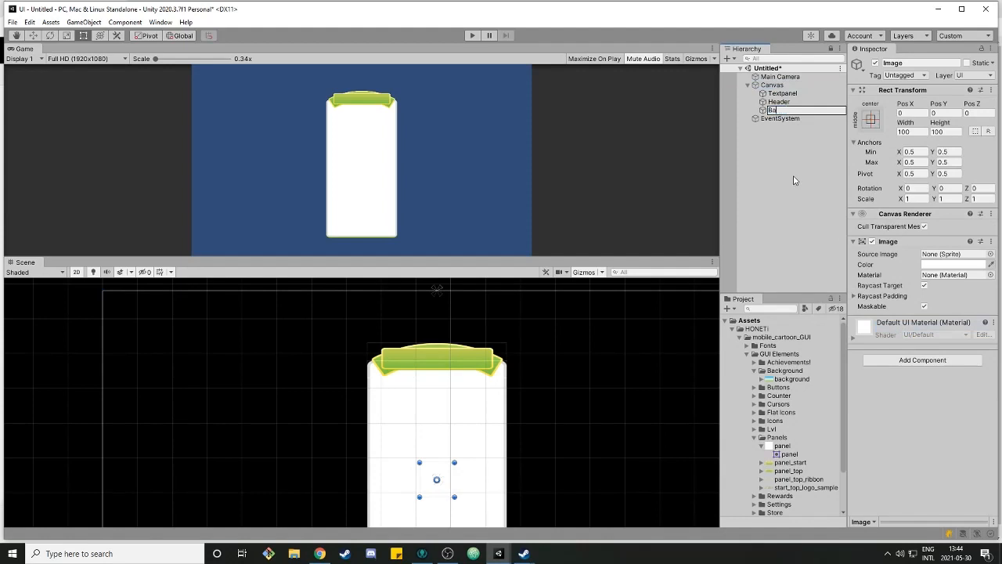
type("ckground")
key("Return")
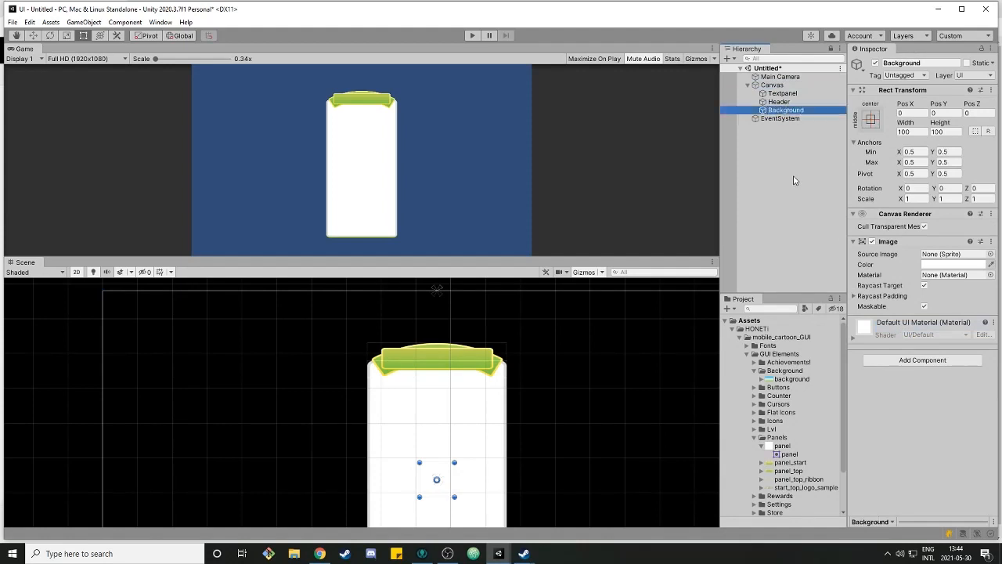
Assign the background sprite as the Background image's source and apply the full stretch anchor preset
left_click_drag(783, 383, 944, 255)
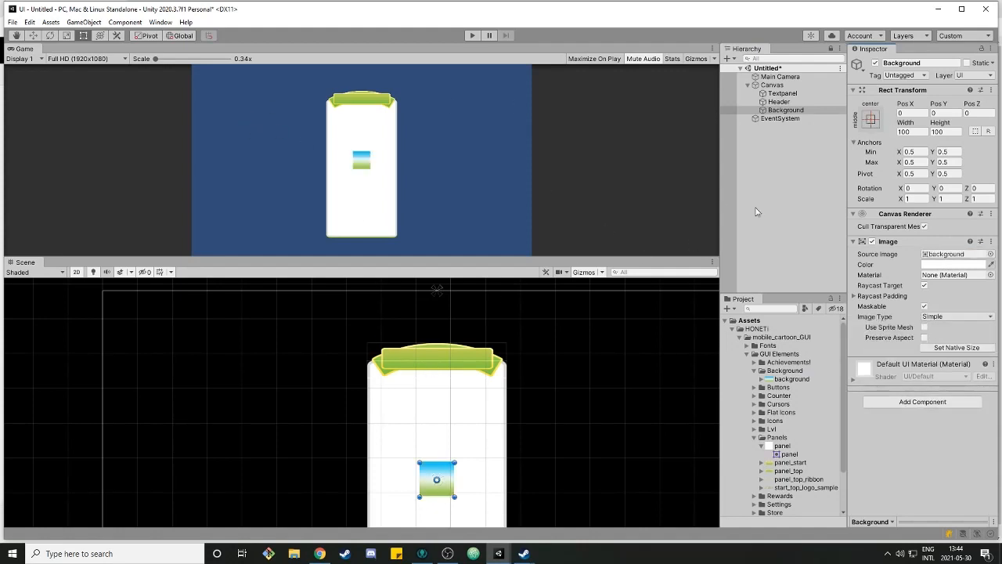
left_click(871, 118)
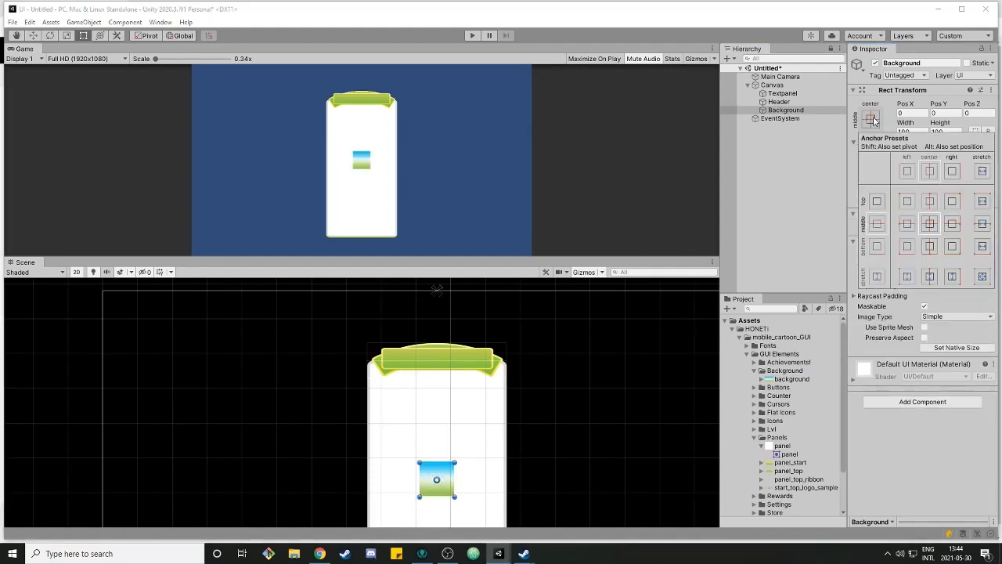
left_click(984, 278)
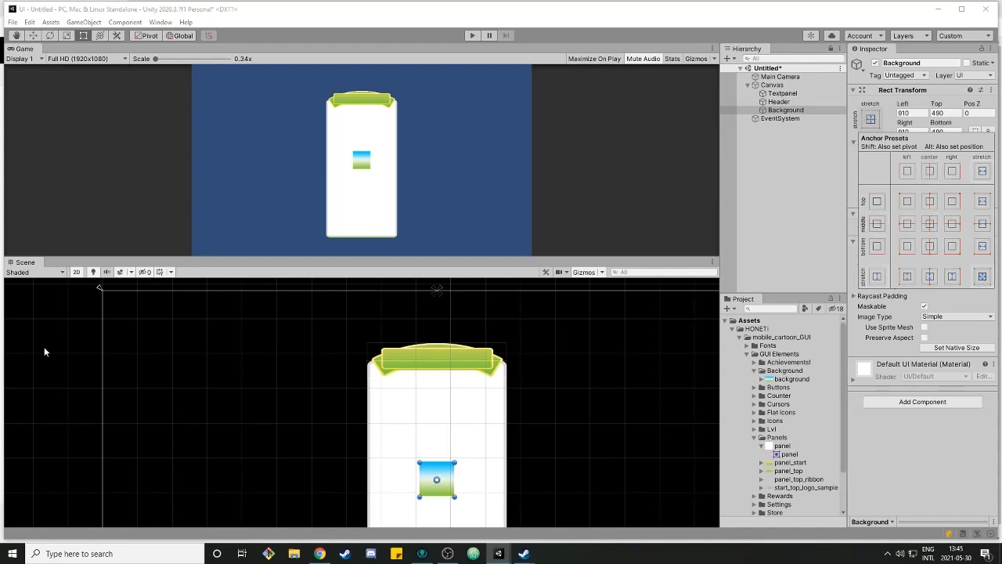
Stretch the Background to fill the whole Canvas including position, and move it first among the Canvas children
scroll(569, 373, "down", 5)
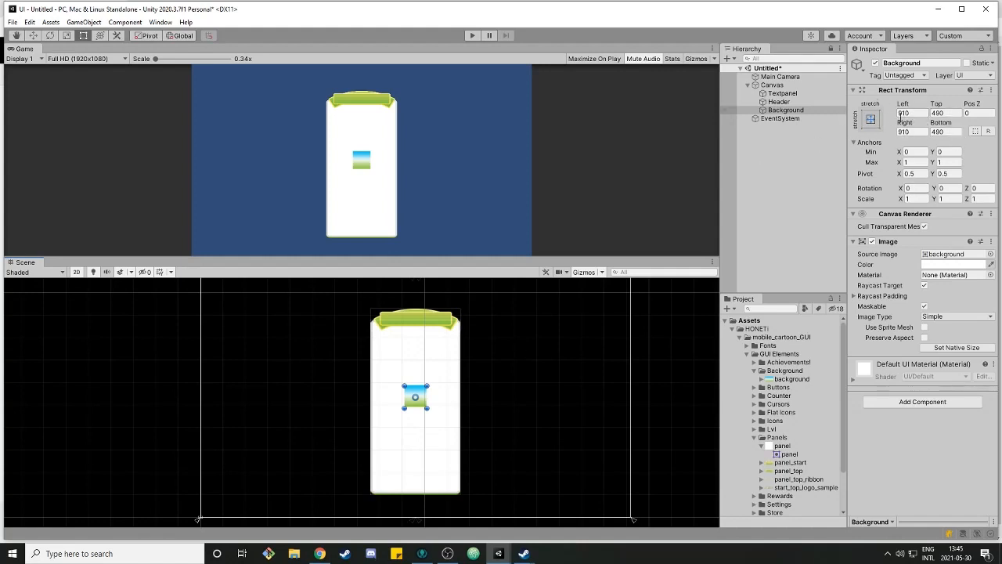
left_click(871, 118)
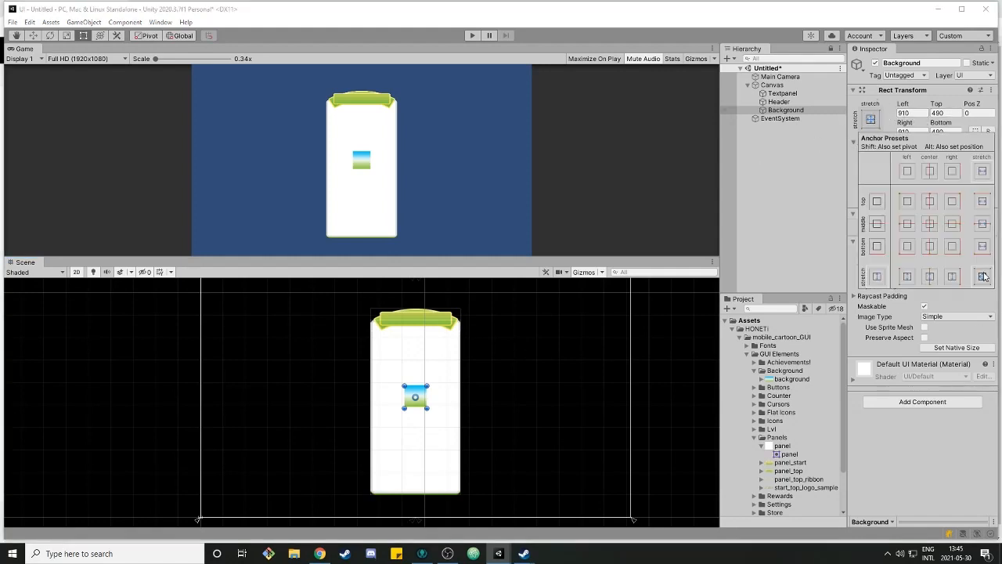
key("alt")
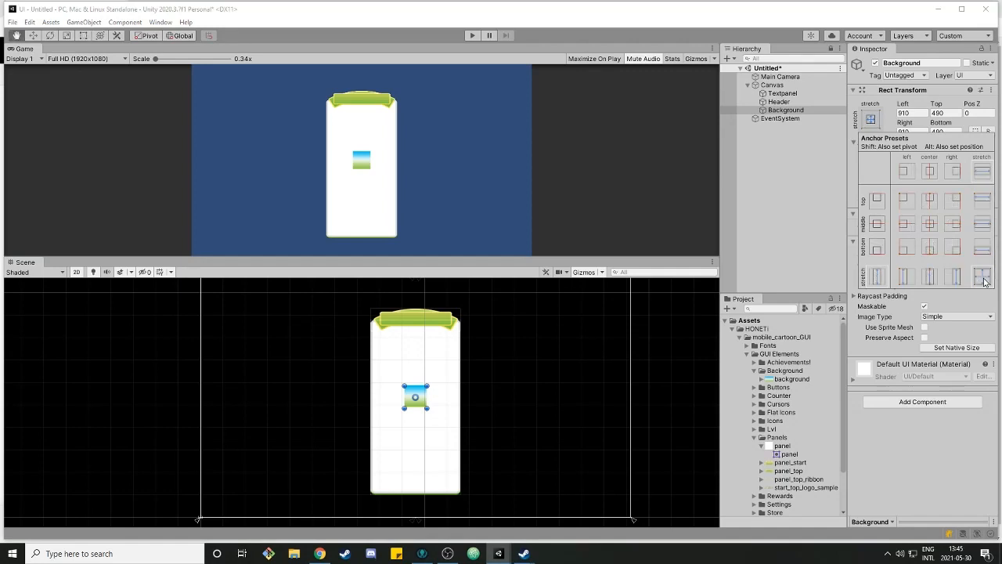
left_click(983, 279, "alt")
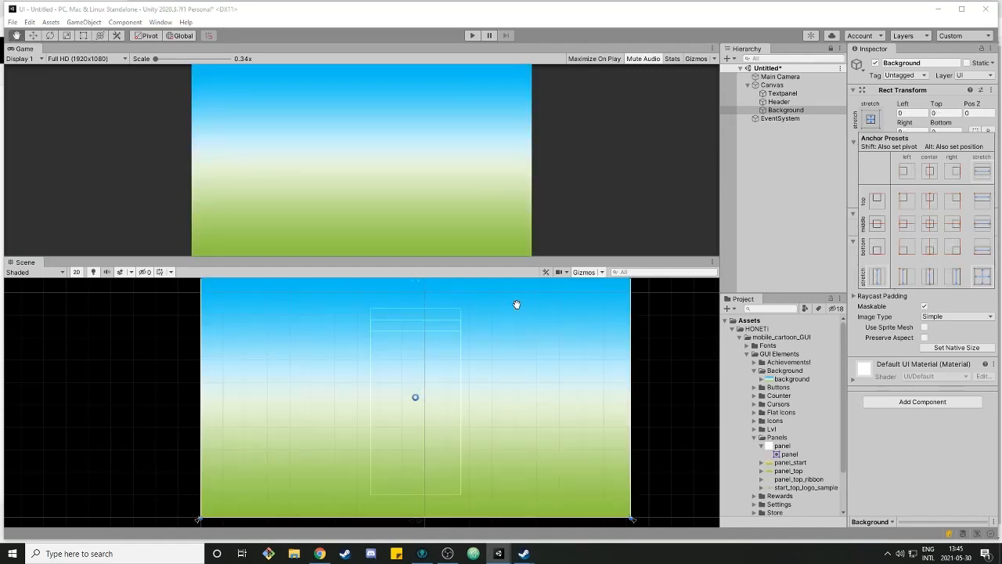
key("alt")
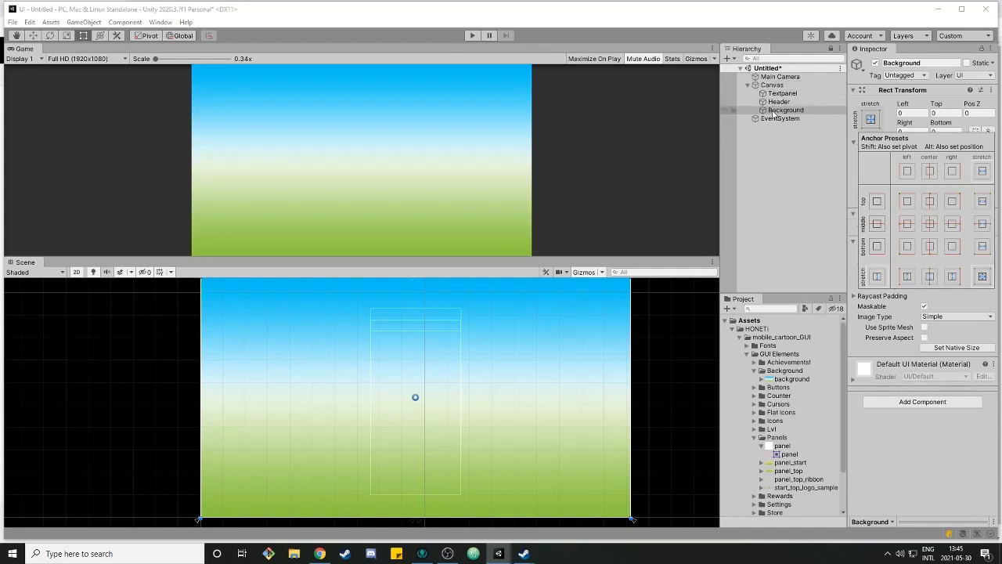
left_click_drag(773, 111, 783, 94)
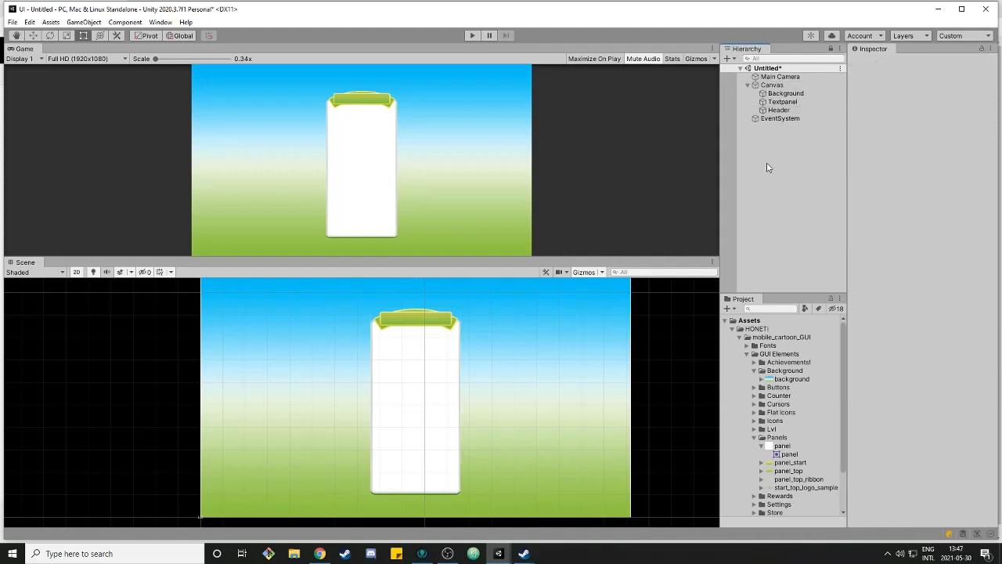
Add a UI Text object as a child of the Header
left_click(785, 110)
right_click(782, 112)
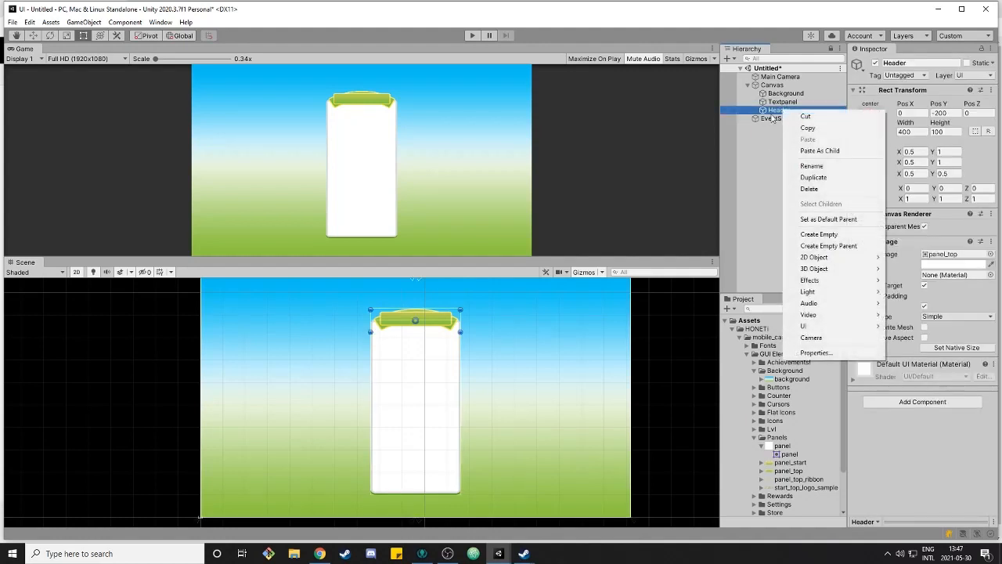
mouse_move(800, 325)
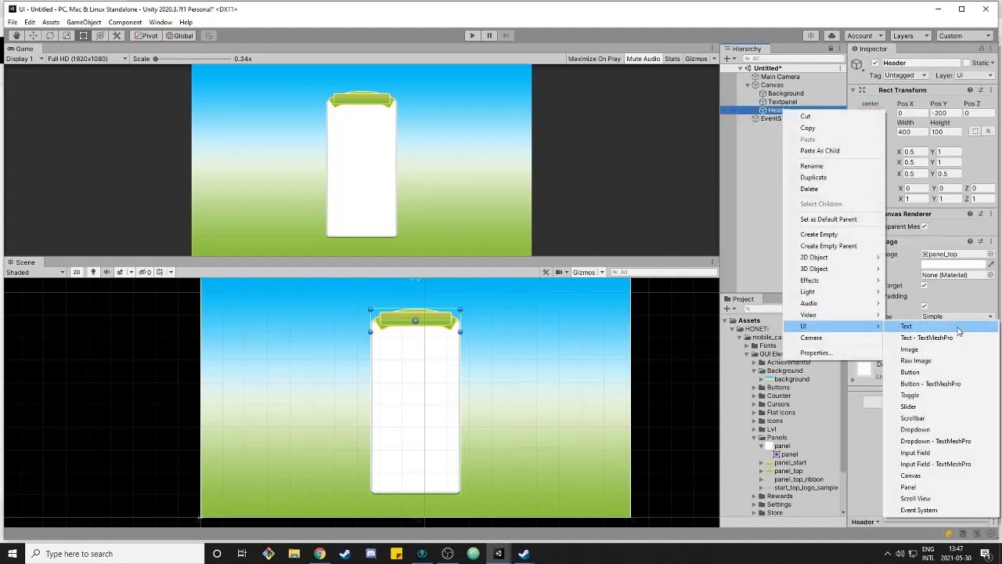
left_click(894, 326)
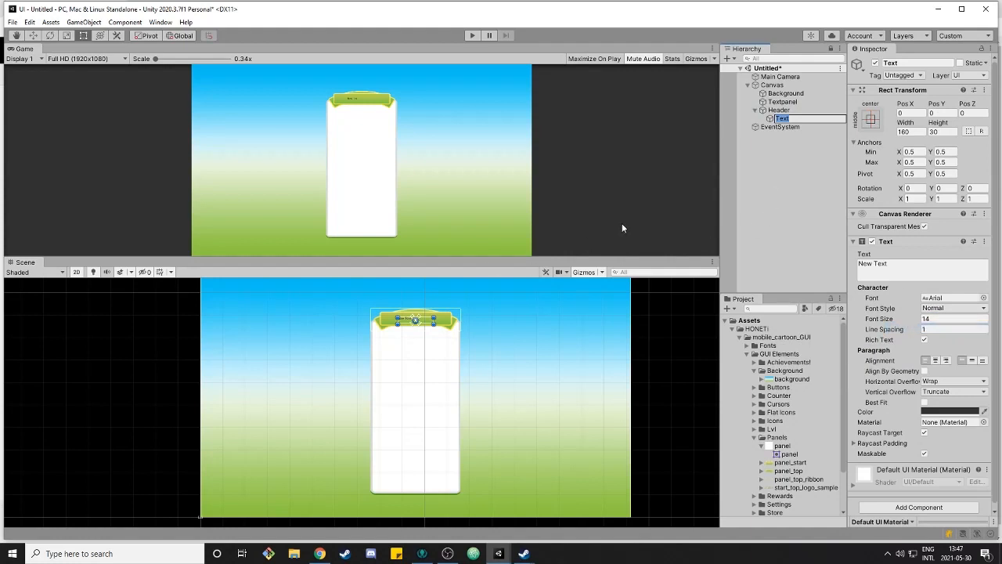
Set the header text to Unity UI and its font size to 25
scroll(412, 305, "up", 5)
left_click(984, 272)
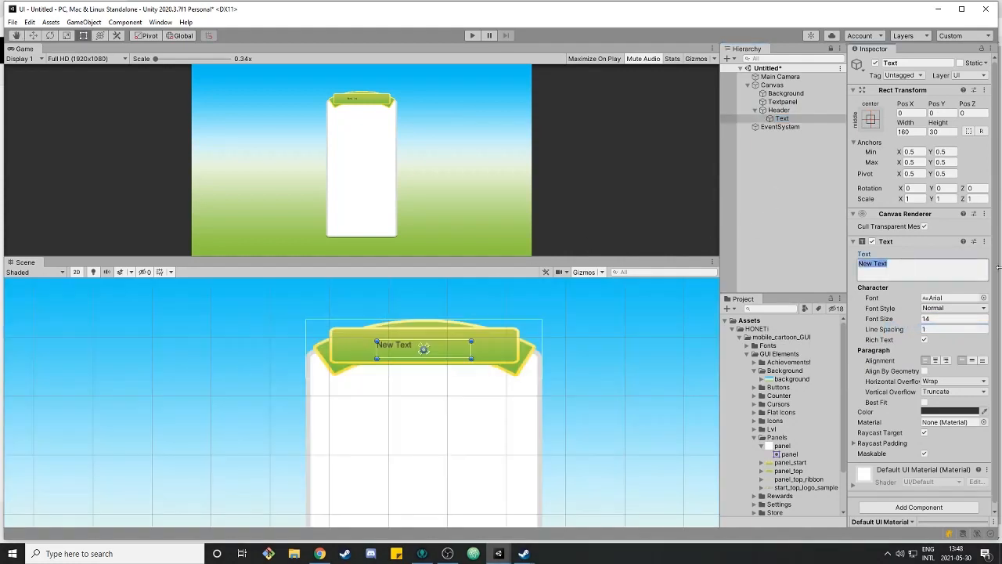
type("Unity UI")
left_click(933, 318)
type("22")
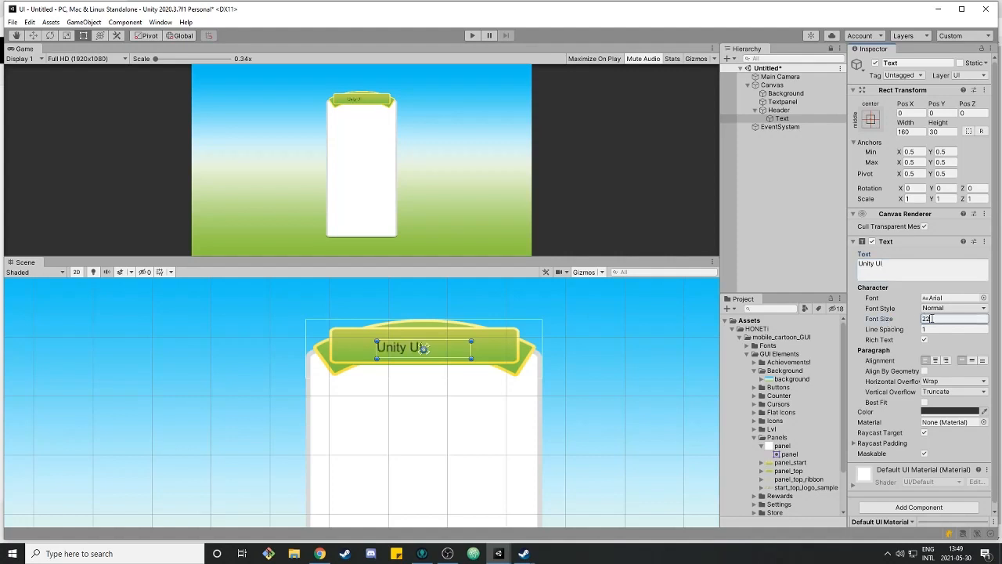
key("Return")
type("25")
Resize the header text box to fit the ribbon and center it horizontally and vertically
left_click_drag(377, 341, 331, 328)
left_click_drag(470, 357, 516, 368)
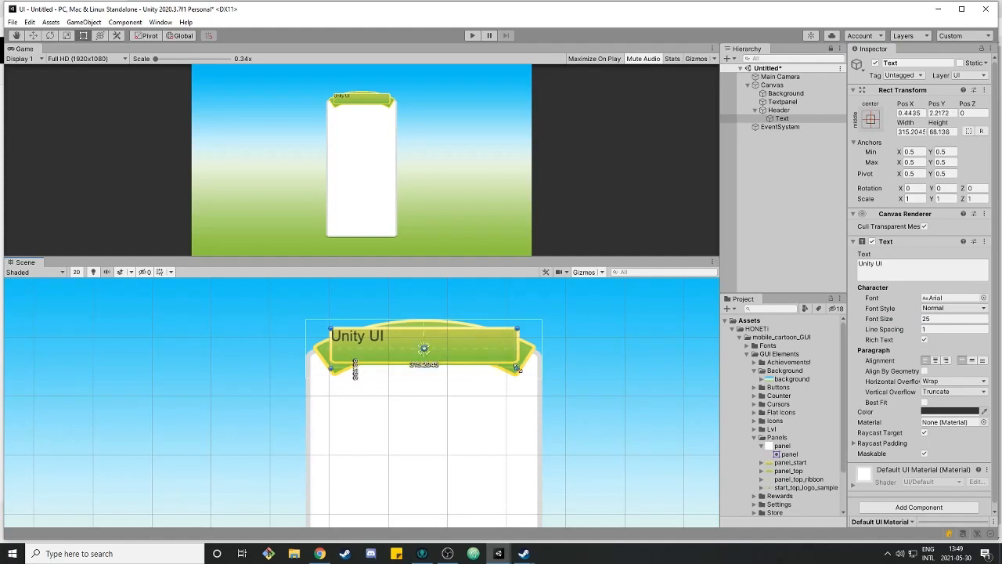
left_click(935, 359)
left_click(972, 359)
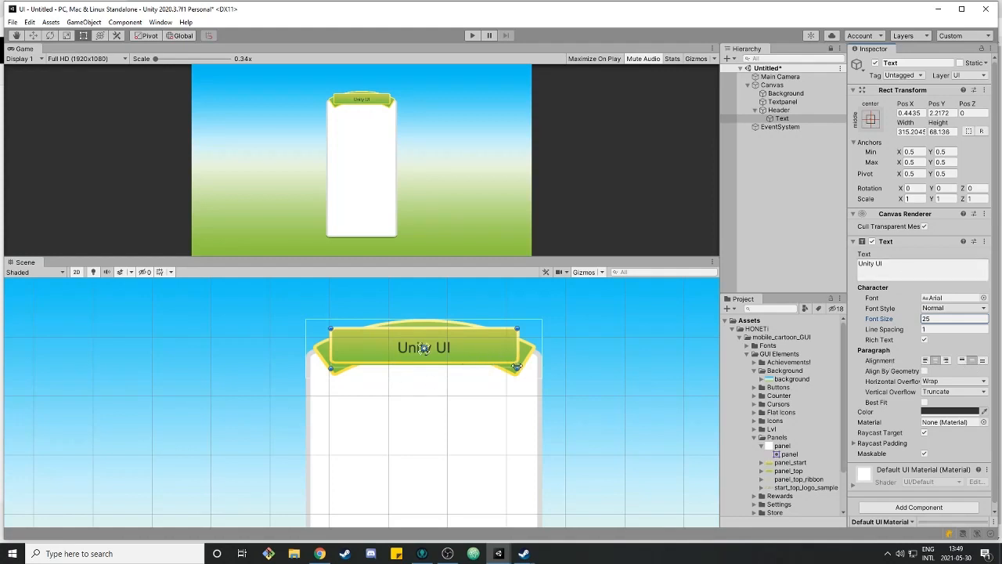
left_click_drag(517, 370, 516, 361)
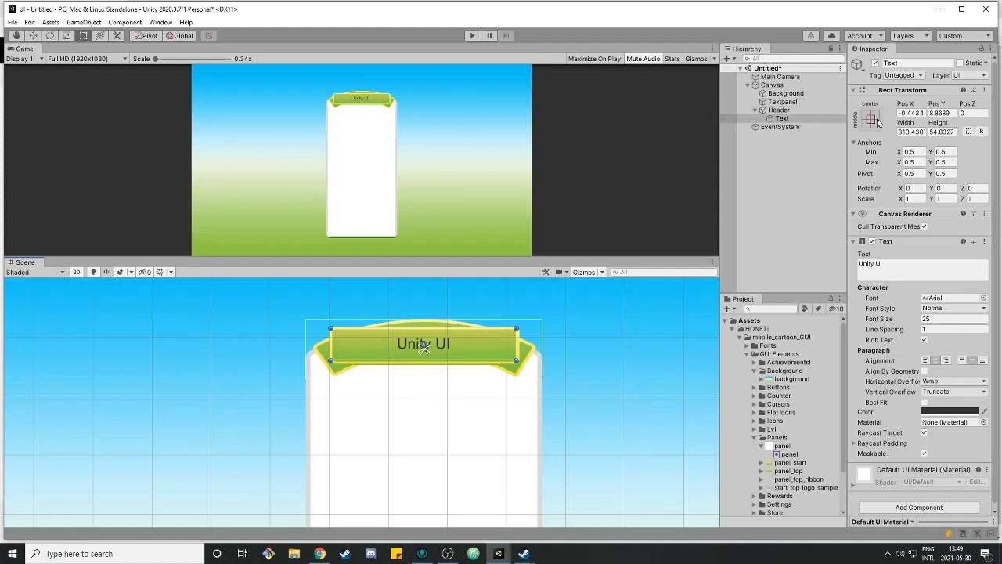
Move the header text's anchors to the corners of its text box
left_click_drag(422, 352, 330, 327)
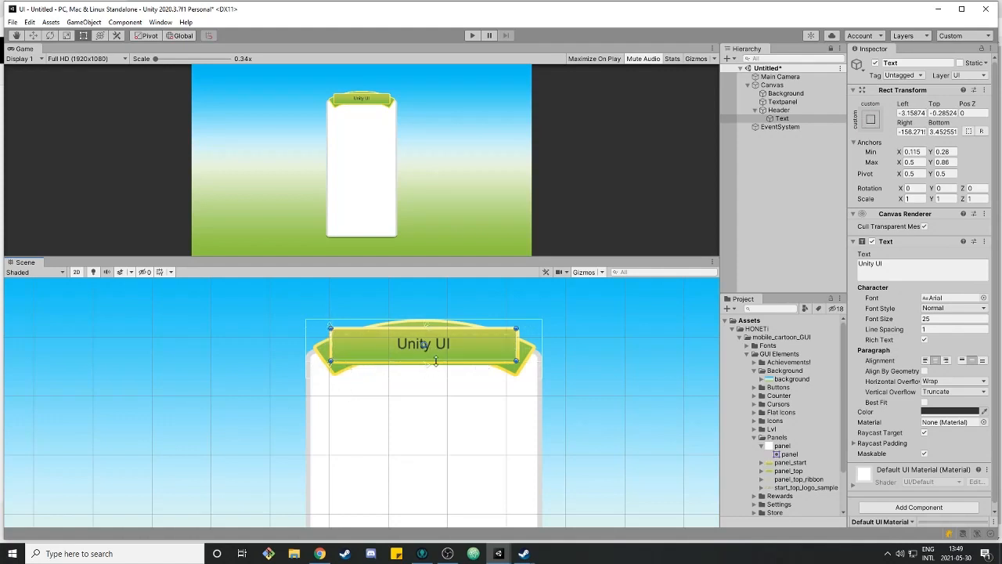
left_click_drag(428, 368, 510, 367)
left_click_drag(526, 364, 522, 364)
left_click_drag(542, 345, 680, 349)
left_click_drag(542, 350, 627, 362)
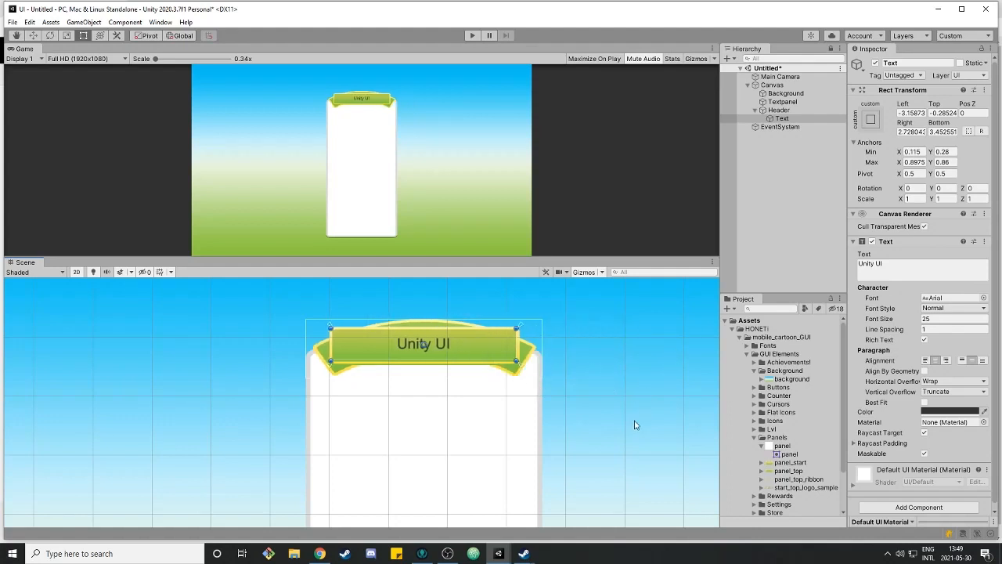
Wrap the header text in <b></b> rich text tags to make it bold
left_click(441, 393)
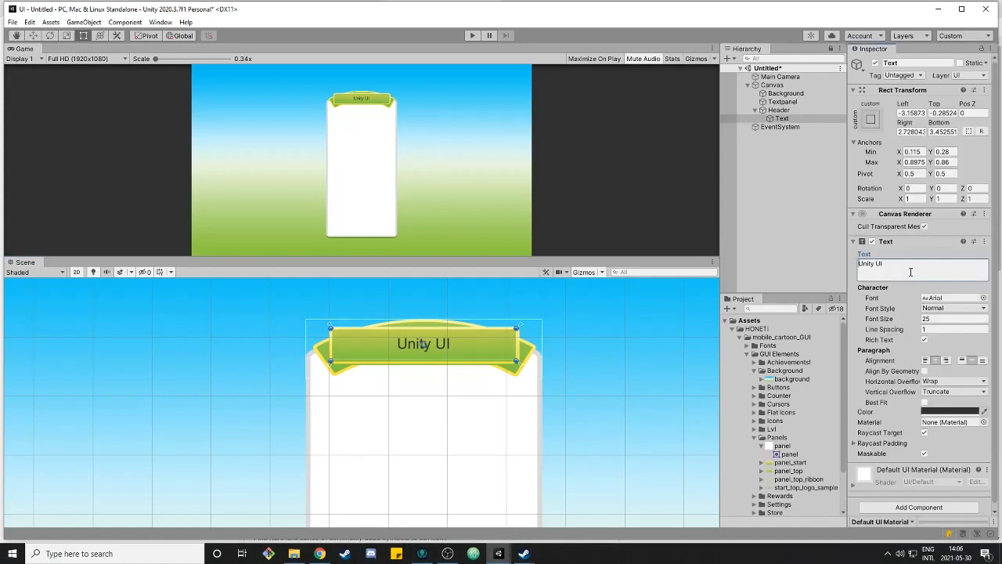
type(",b")
key("BackSpace")
key("BackSpace")
type("<b>")
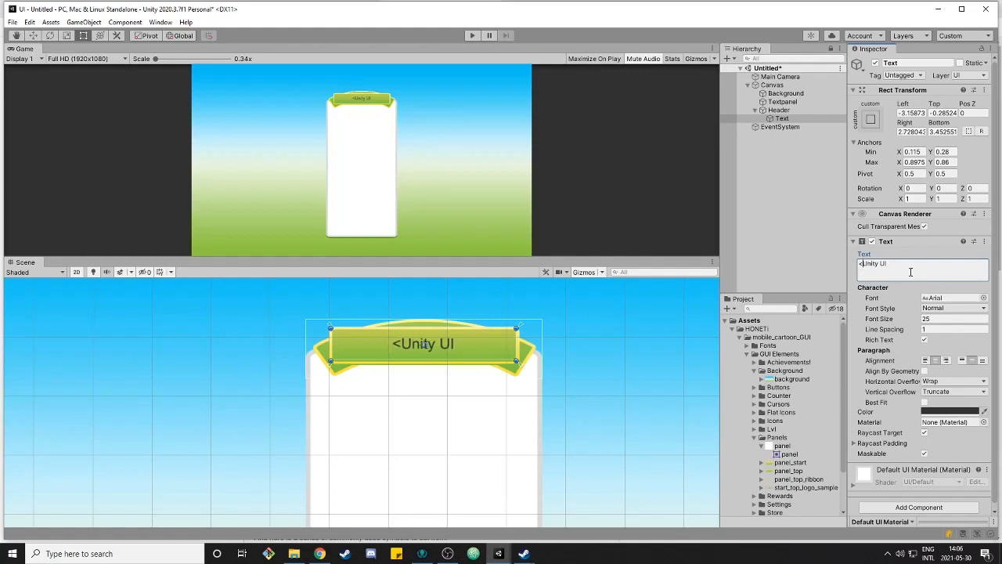
type("<")
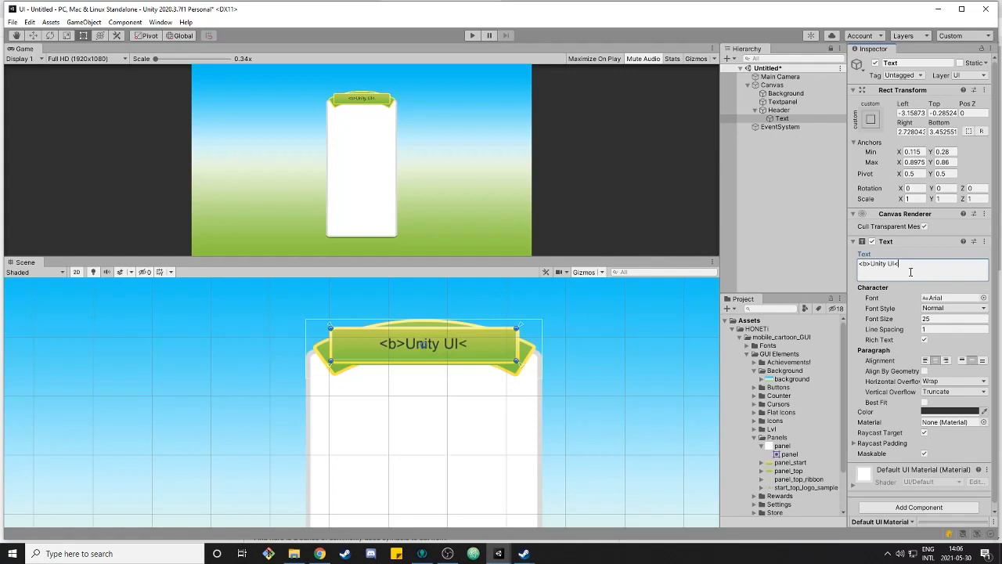
type("/b>")
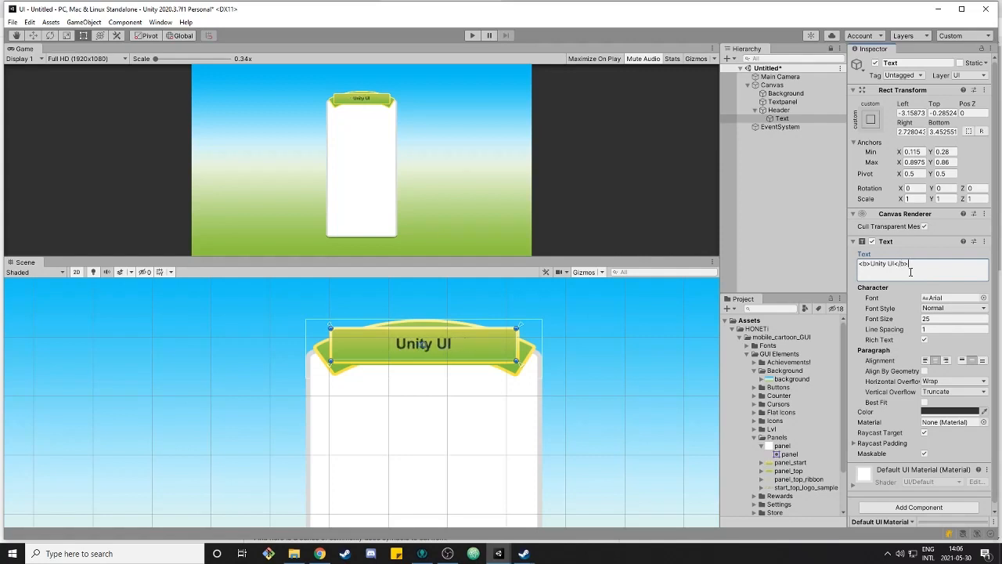
Change the header text's font to BerkshireSwash-Regular
left_click(984, 298)
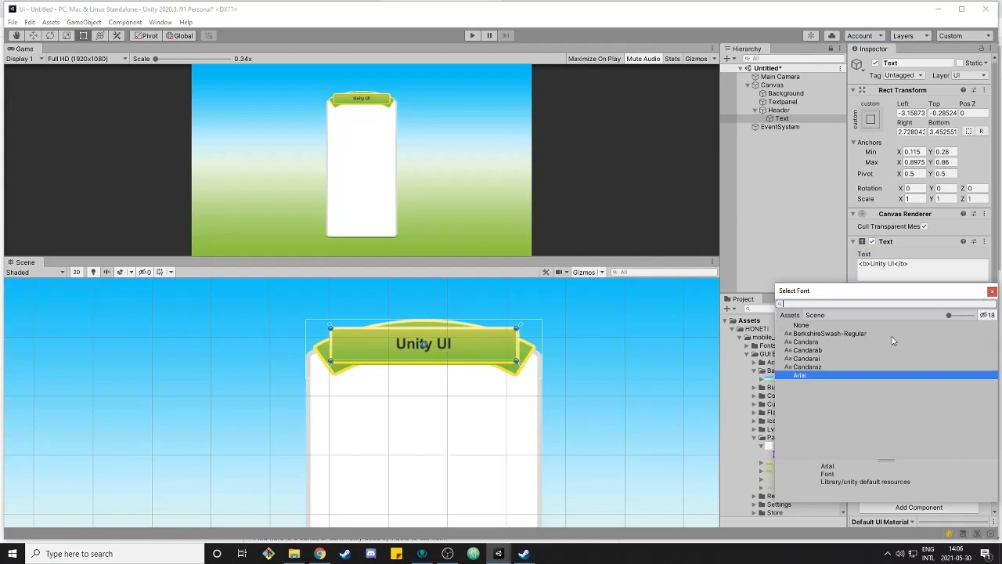
left_click(892, 336)
left_click(993, 291)
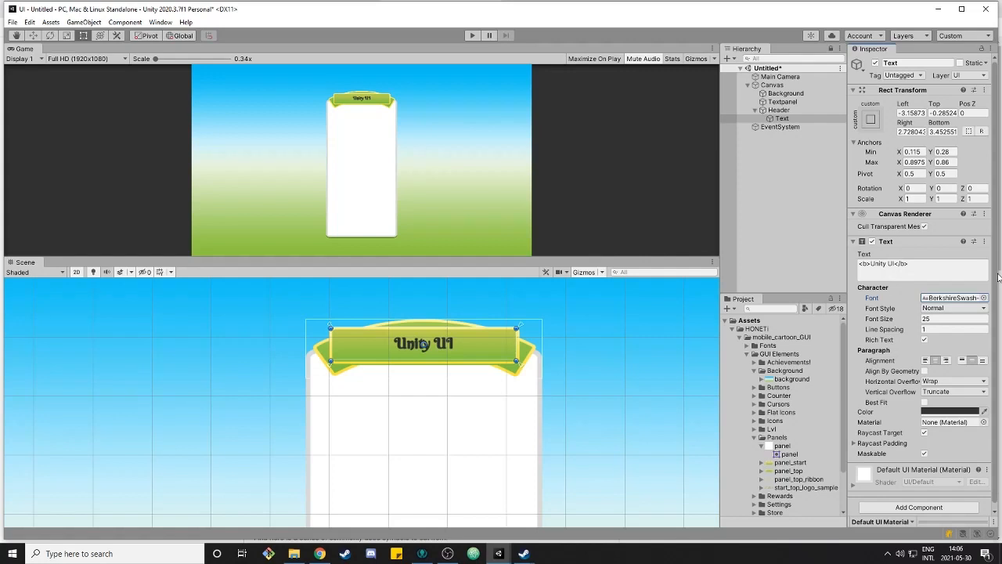
Add a UI Text object as a child of the Textpanel
left_click(787, 182)
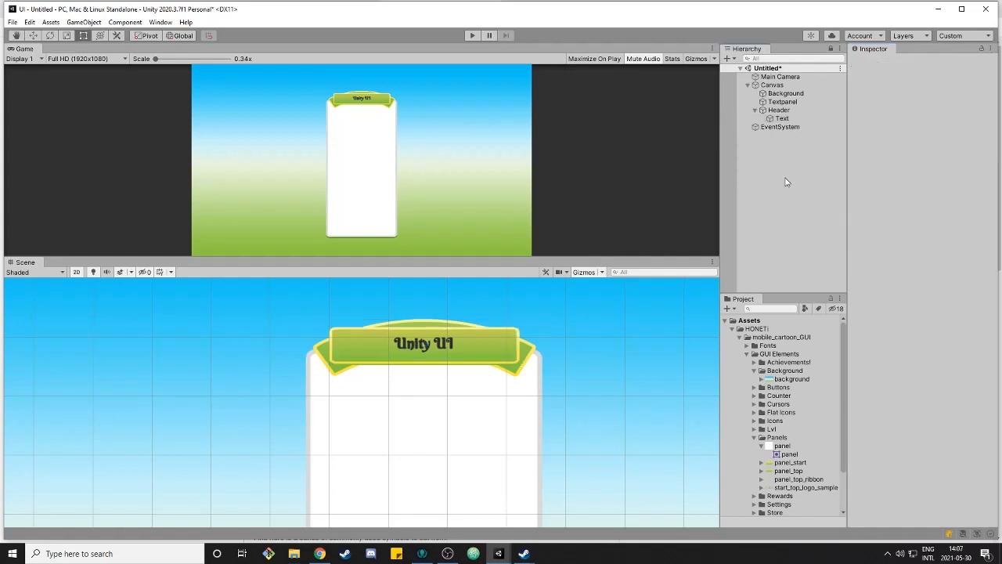
right_click(787, 103)
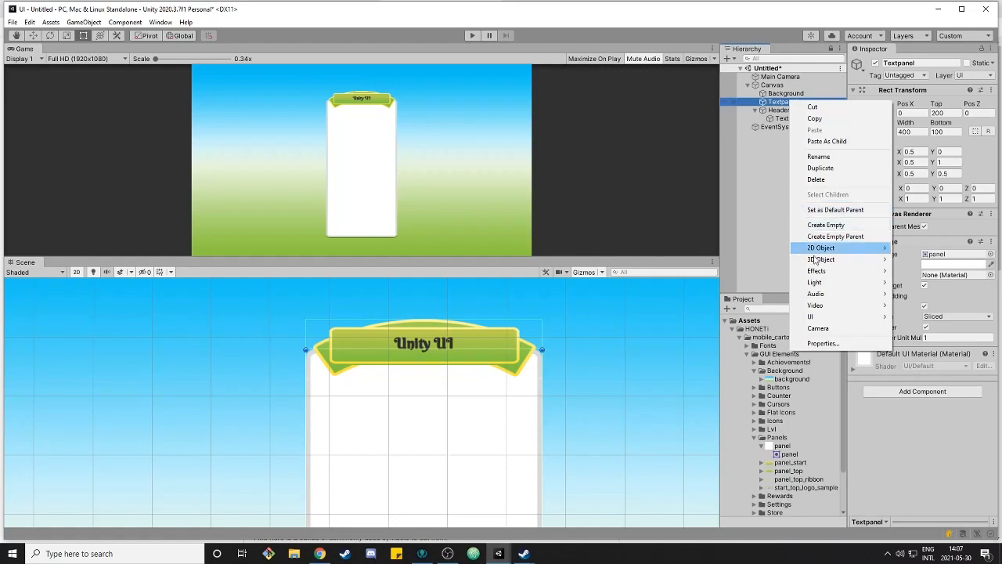
mouse_move(814, 316)
left_click(776, 316)
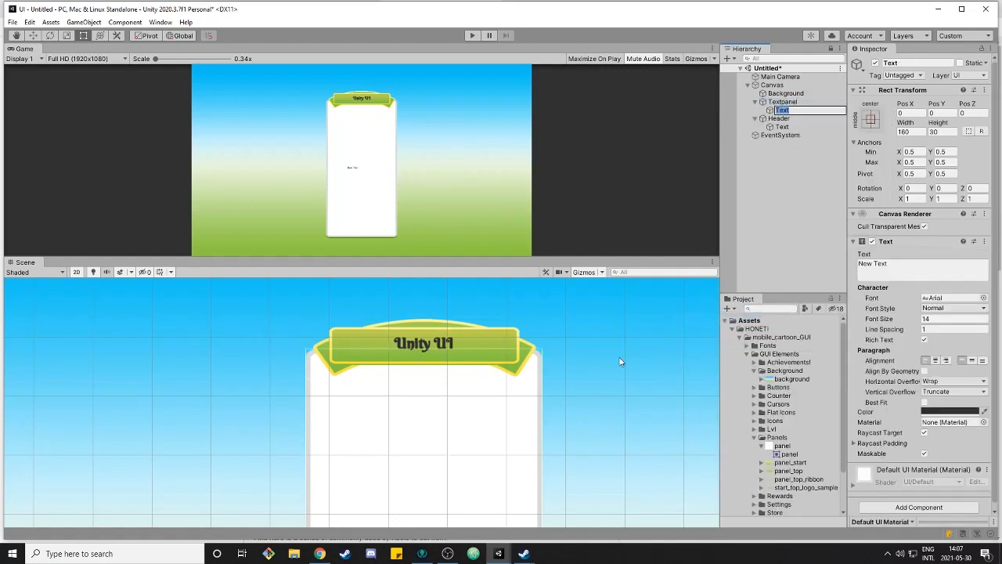
Apply the full stretch anchor preset with position to the Textpanel's text
scroll(619, 364, "down", 7)
middle_click_drag(593, 403, 519, 318)
scroll(519, 319, "down", 5)
middle_click_drag(527, 402, 528, 404)
left_click(871, 119)
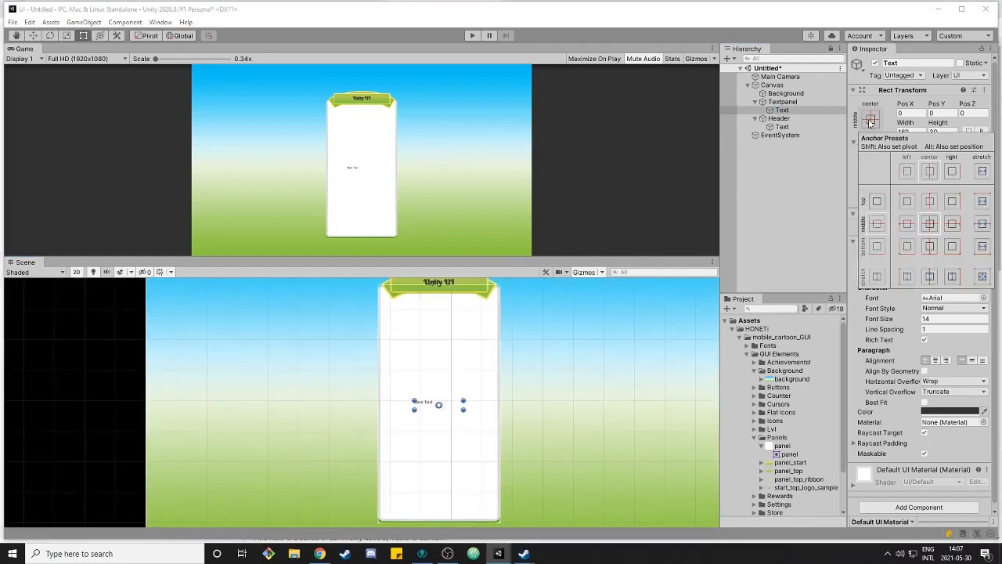
left_click(983, 279)
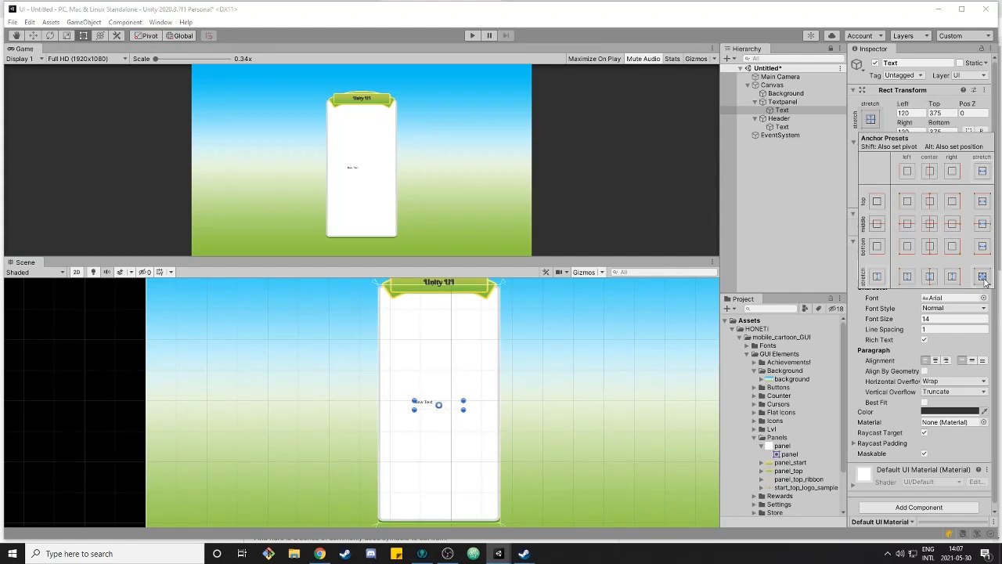
left_click(984, 279, "alt")
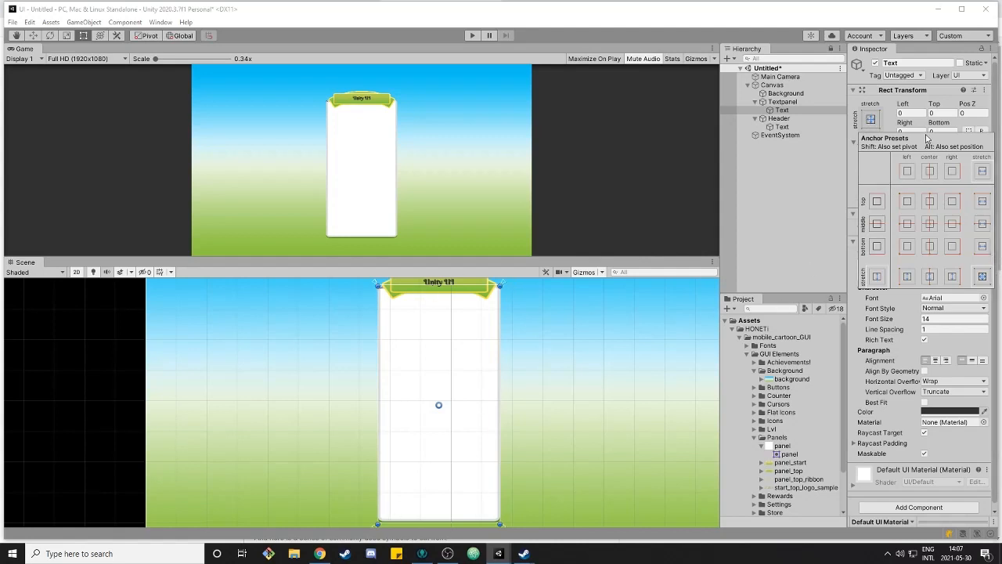
Set the panel text's Left and Right to 20, Top to 50 and Bottom to 20
left_click(923, 115)
type("20")
left_click(924, 131)
type("20")
left_click(943, 113)
type("50")
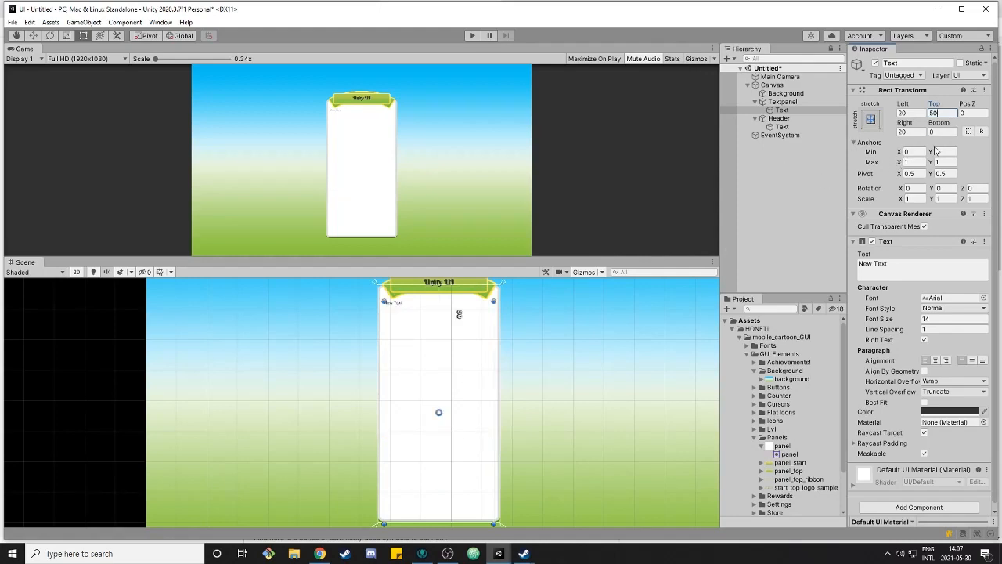
left_click(940, 131)
type("20")
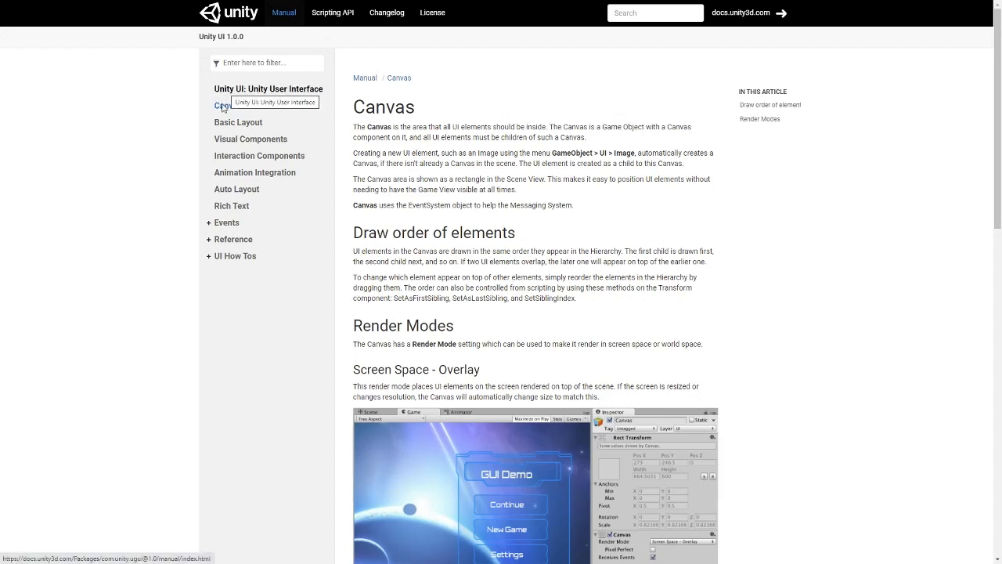
Open the Canvas page of the Unity UI manual in the browser and select its text to copy
left_click(227, 189)
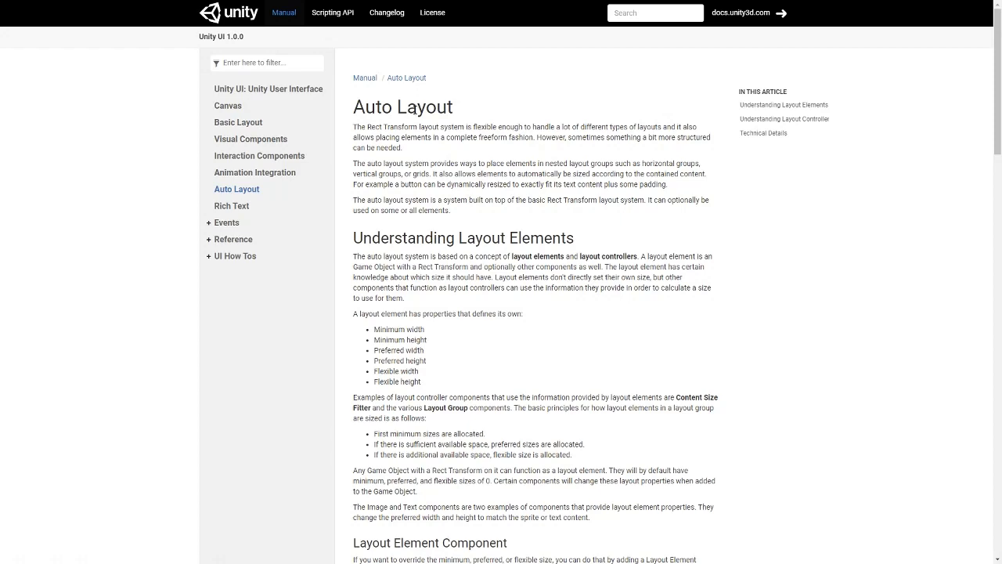
left_click(235, 109)
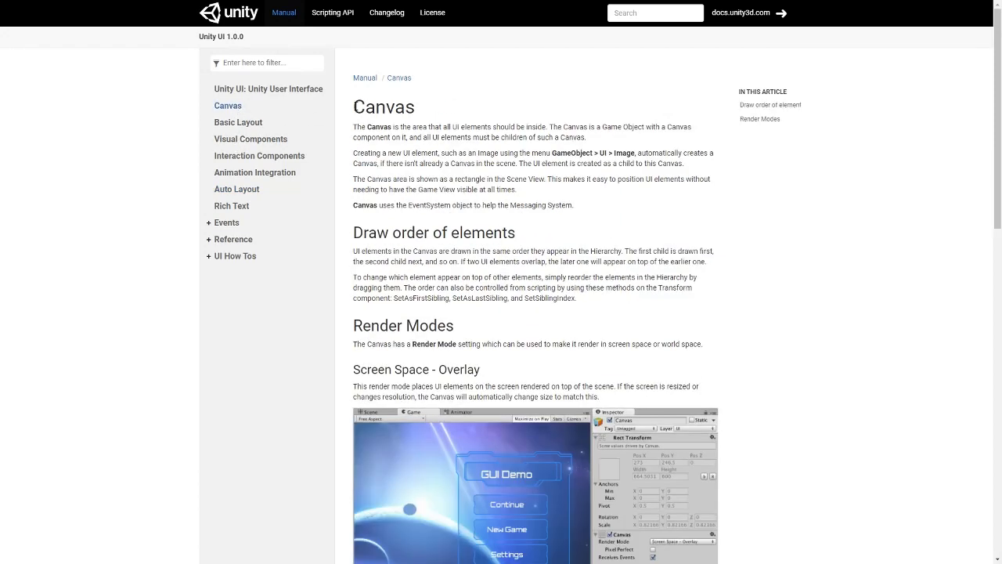
left_click_drag(359, 107, 618, 470)
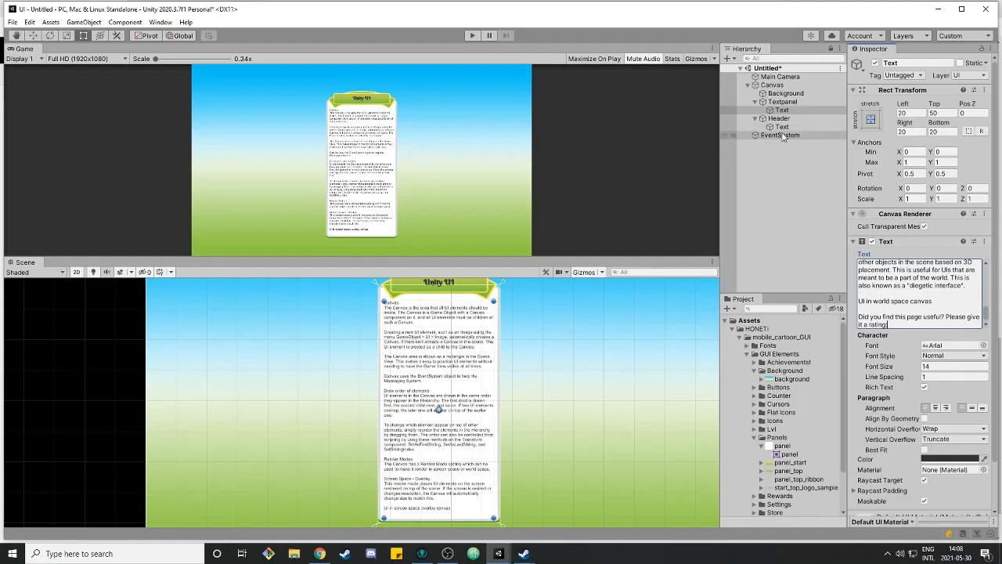
Set the panel text's vertical overflow to Overflow
middle_click_drag(552, 430, 528, 374)
scroll(394, 399, "up", 4)
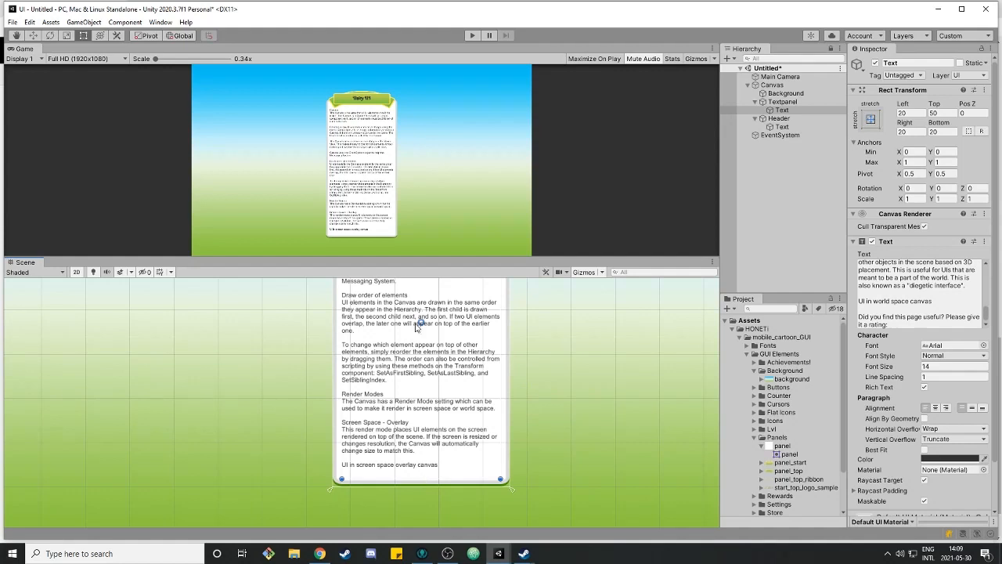
left_click(954, 440)
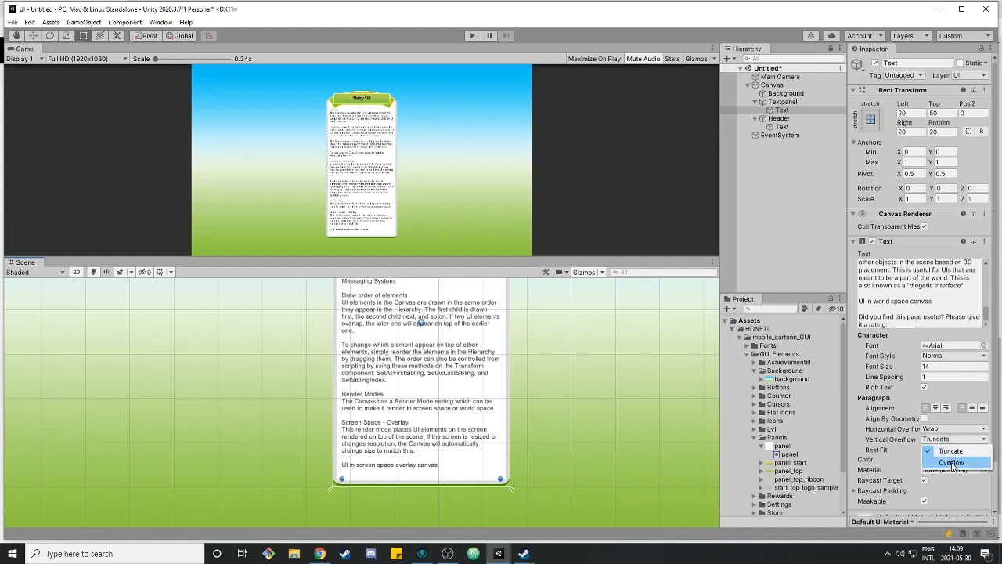
left_click(952, 463)
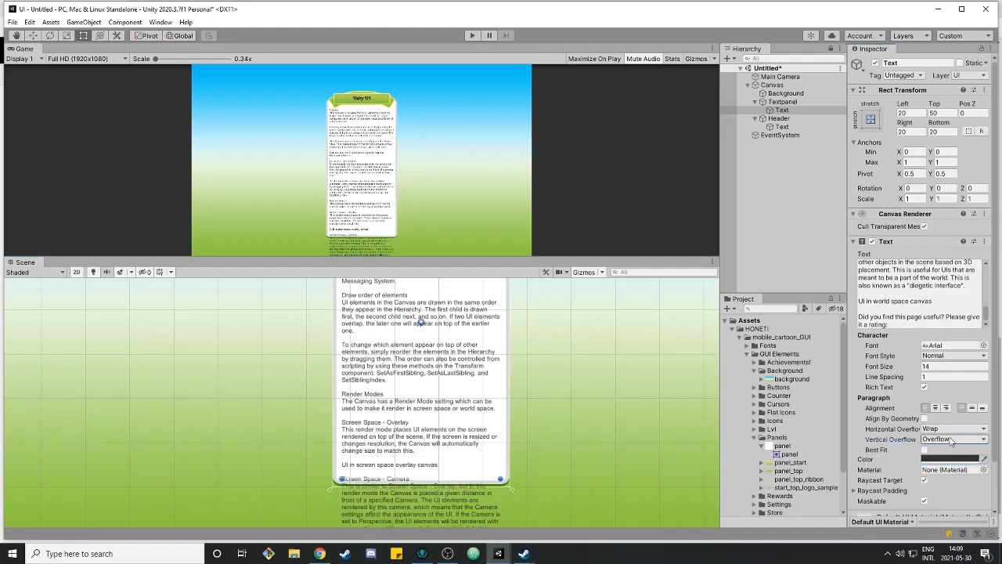
Set the panel text's vertical overflow to Truncate
scroll(505, 415, "down", 3)
middle_click_drag(622, 453, 604, 411)
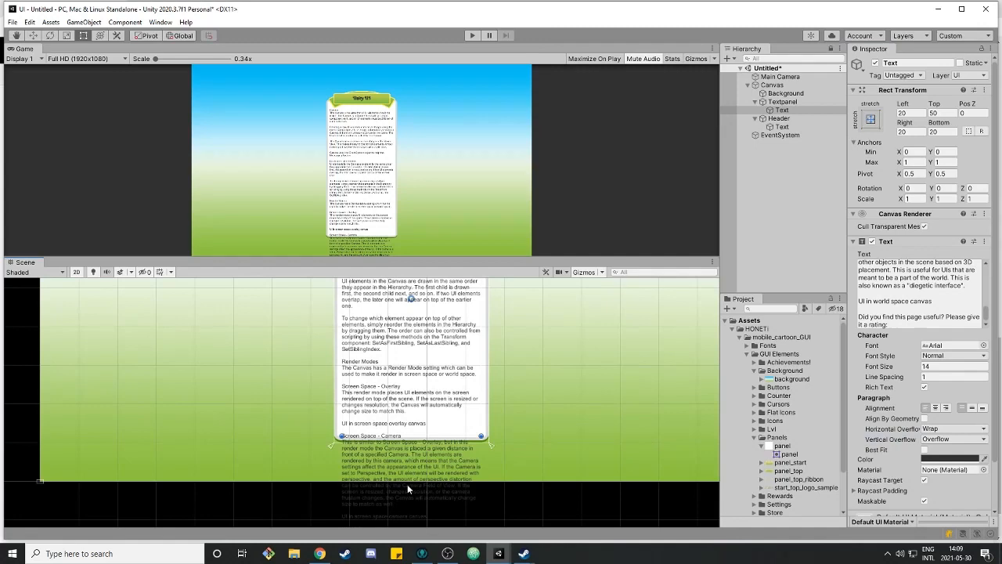
left_click(976, 440)
left_click(949, 453)
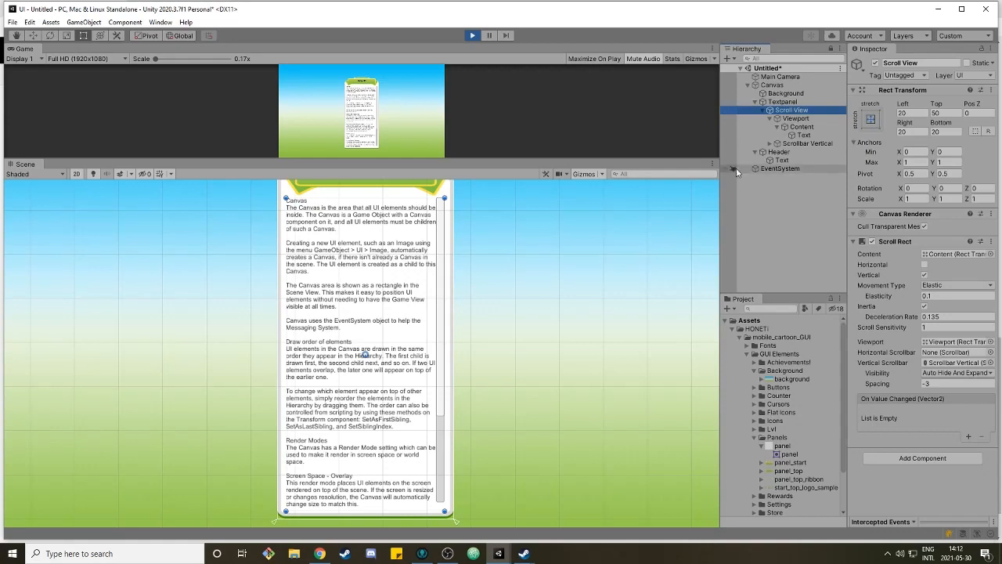
Inspect the scroll view's Text object and the Scroll View settings
left_click(805, 136)
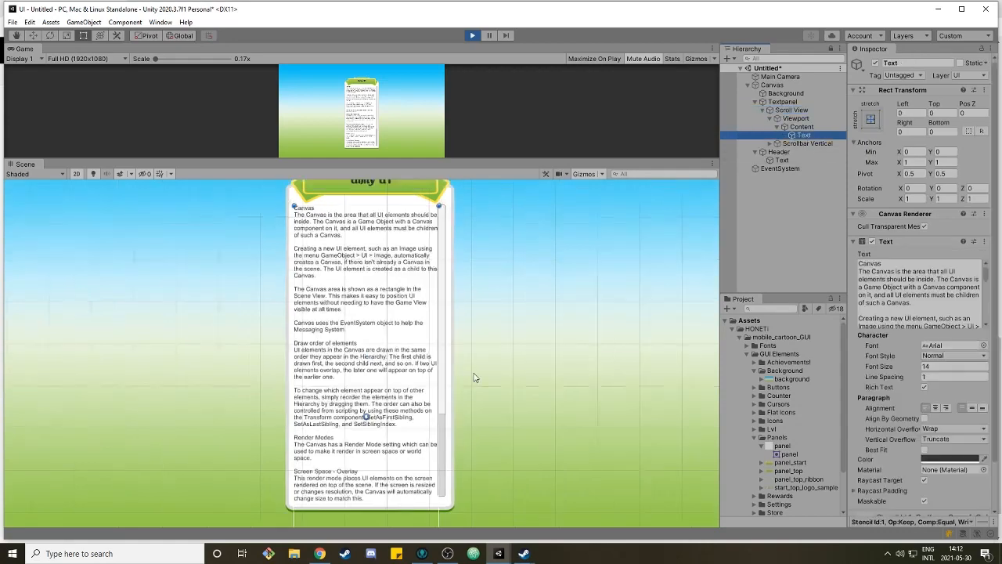
scroll(509, 345, "down", 4)
middle_click_drag(535, 385, 530, 342)
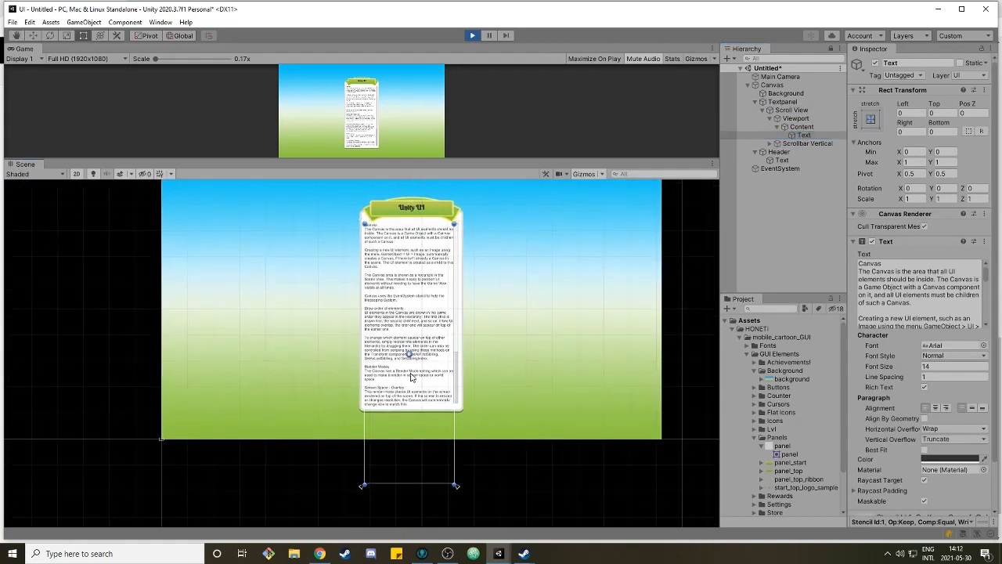
left_click(813, 110)
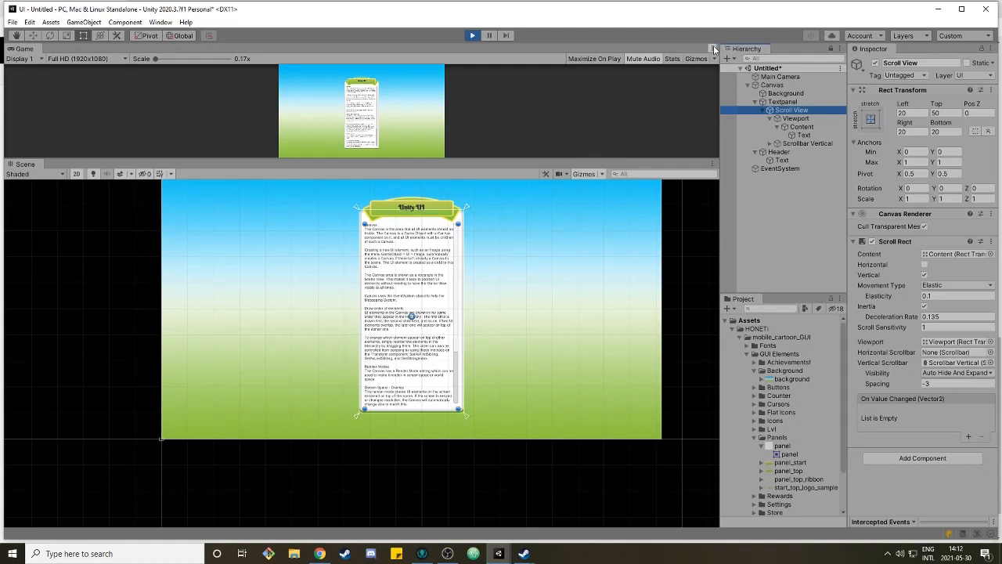
Test scrolling the panel text in the maximized Game view during Play mode and exit Play mode
left_click(714, 49)
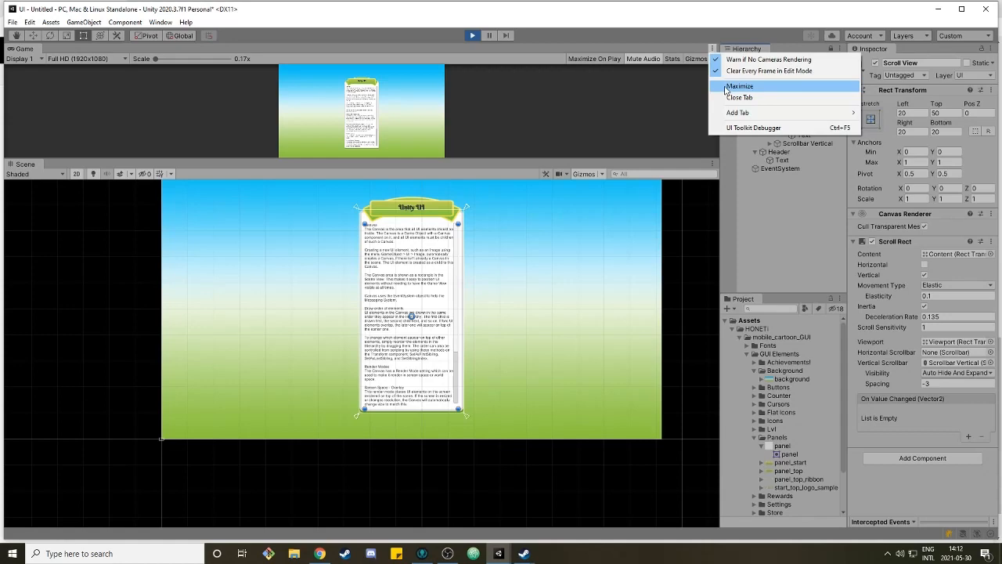
left_click(726, 88)
left_click_drag(484, 390, 506, 181)
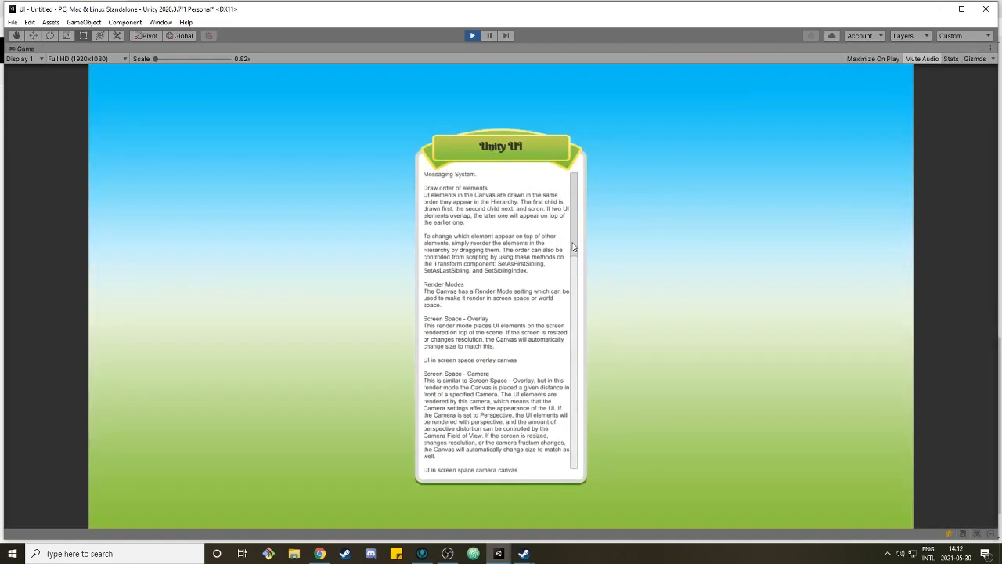
left_click_drag(540, 254, 520, 387)
key("ctrl+p")
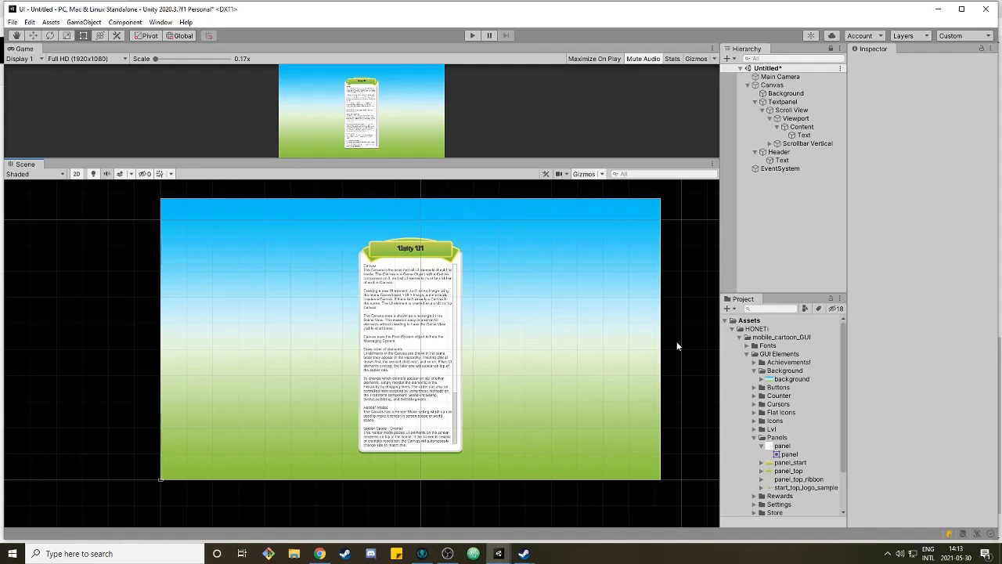
Switch to the 2DPlatformer-Video-UI project window and select the heart sprite asset
mouse_move(498, 553)
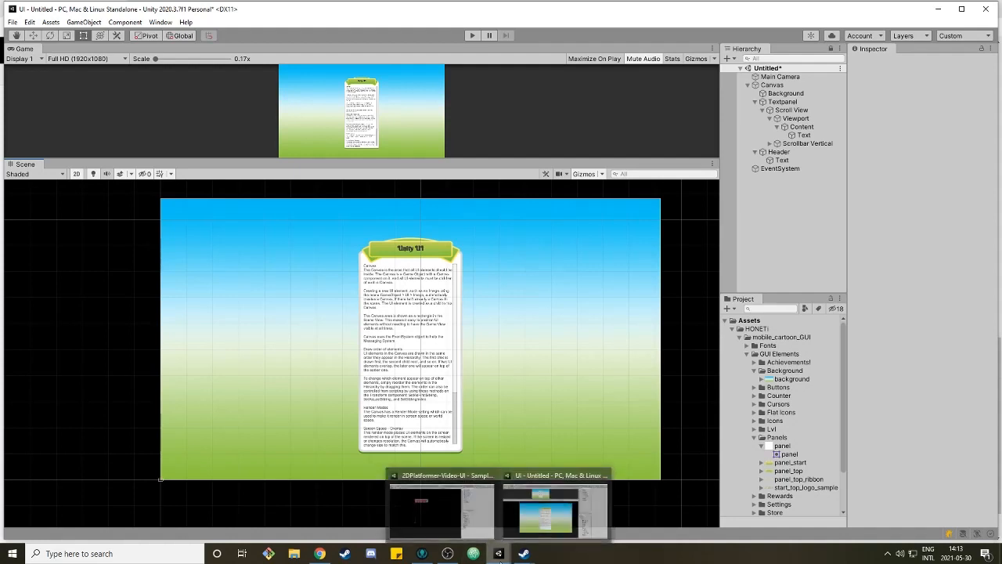
left_click(451, 515)
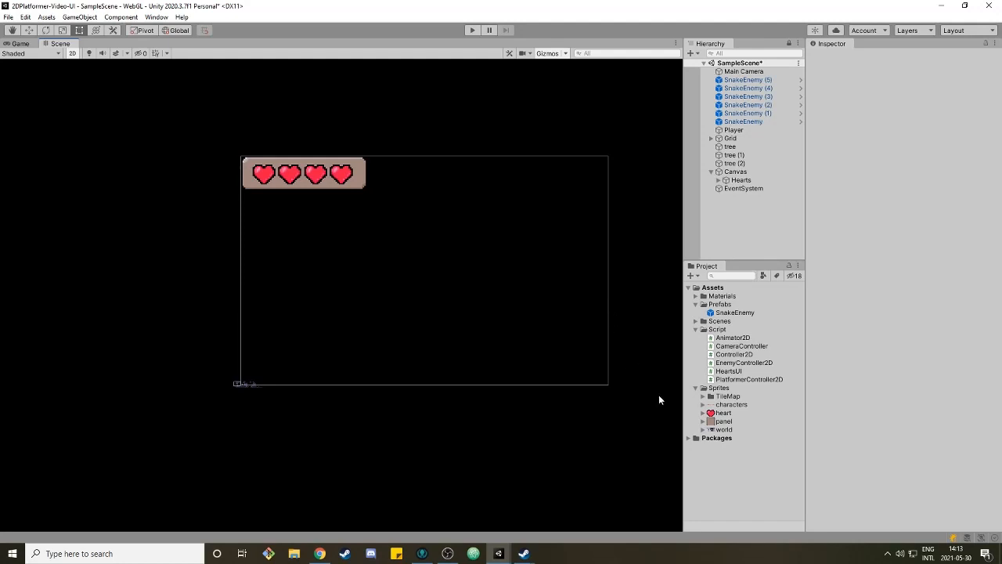
left_click(724, 413)
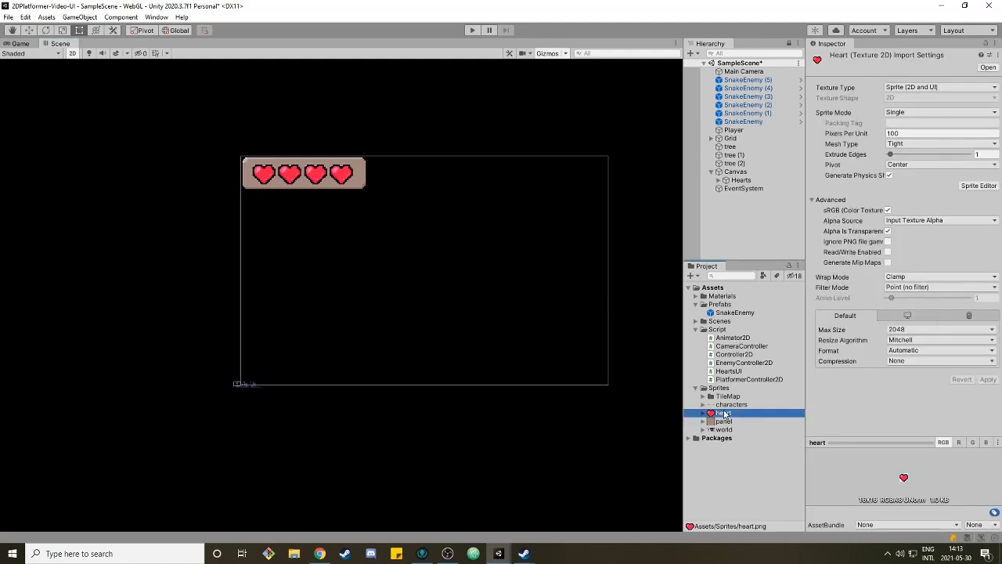
left_click_drag(885, 439, 888, 400)
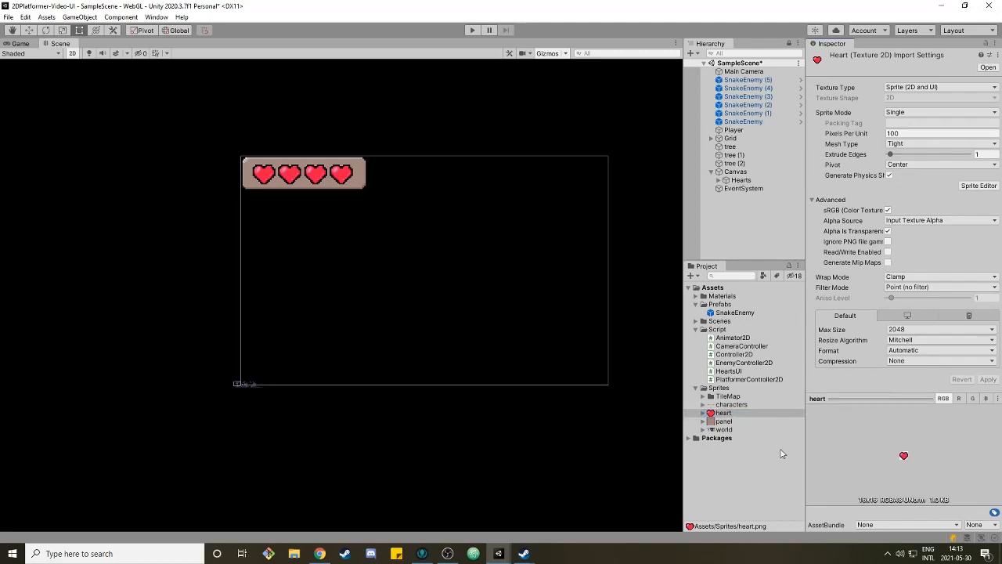
Inspect the Hearts panel, its individual heart images and the Canvas in the platformer scene
left_click(747, 422)
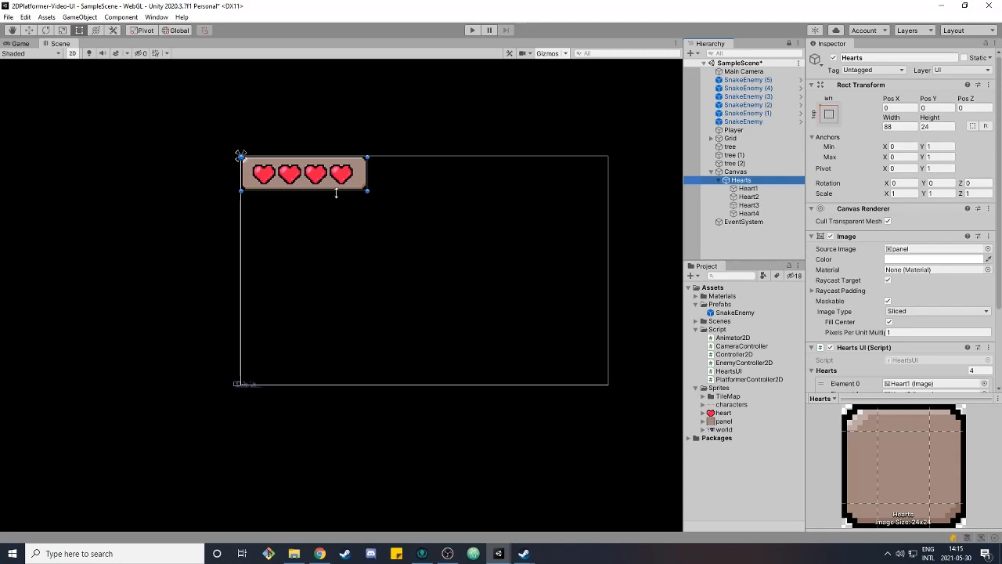
left_click(748, 190)
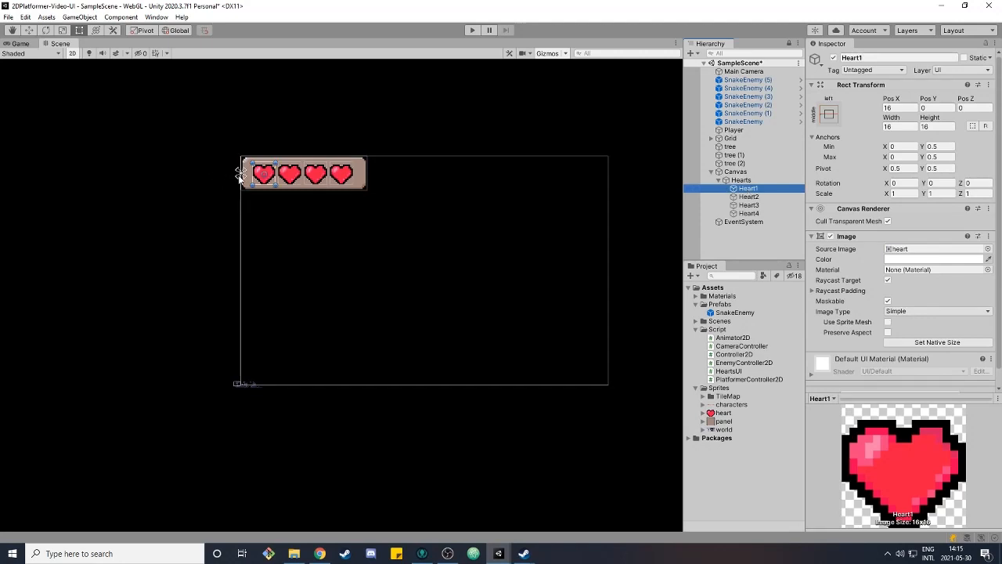
left_click(287, 180)
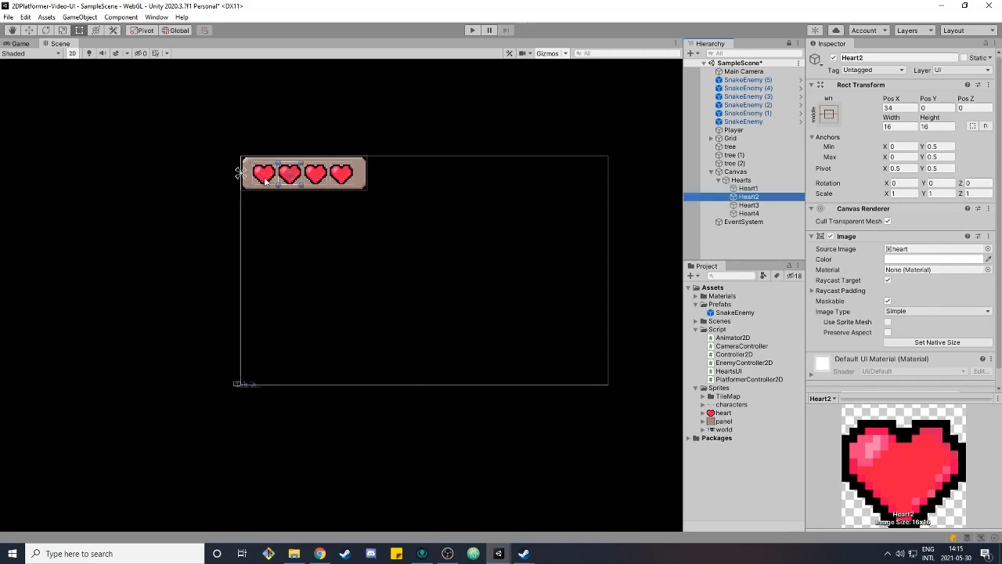
left_click(314, 182)
left_click(345, 181)
key("q")
left_click(741, 181)
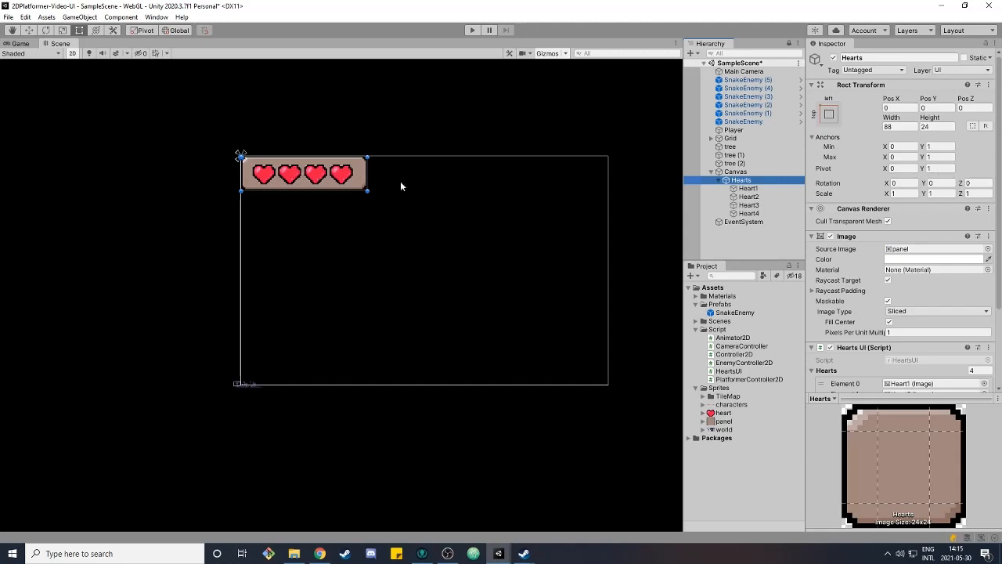
left_click(750, 173)
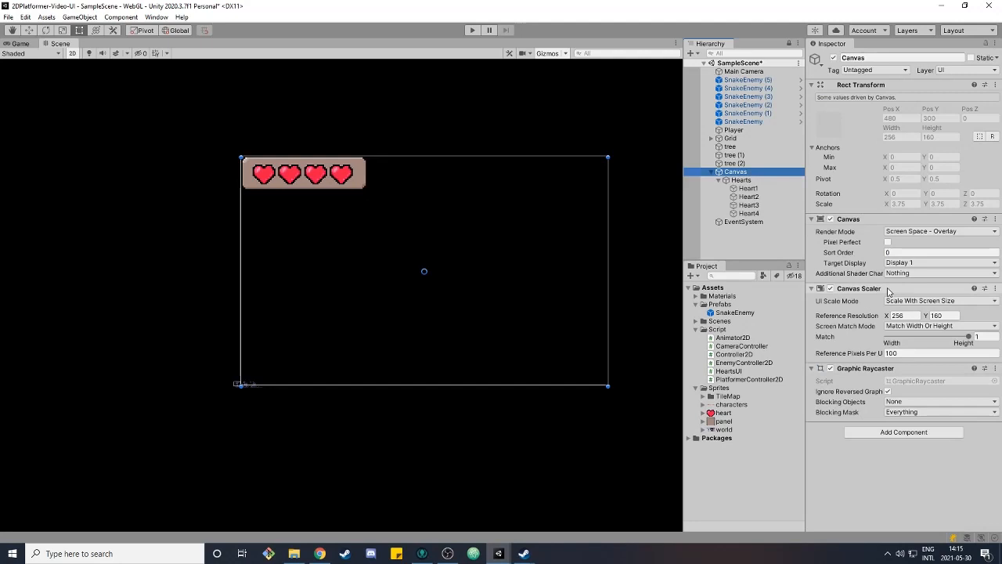
key("F2")
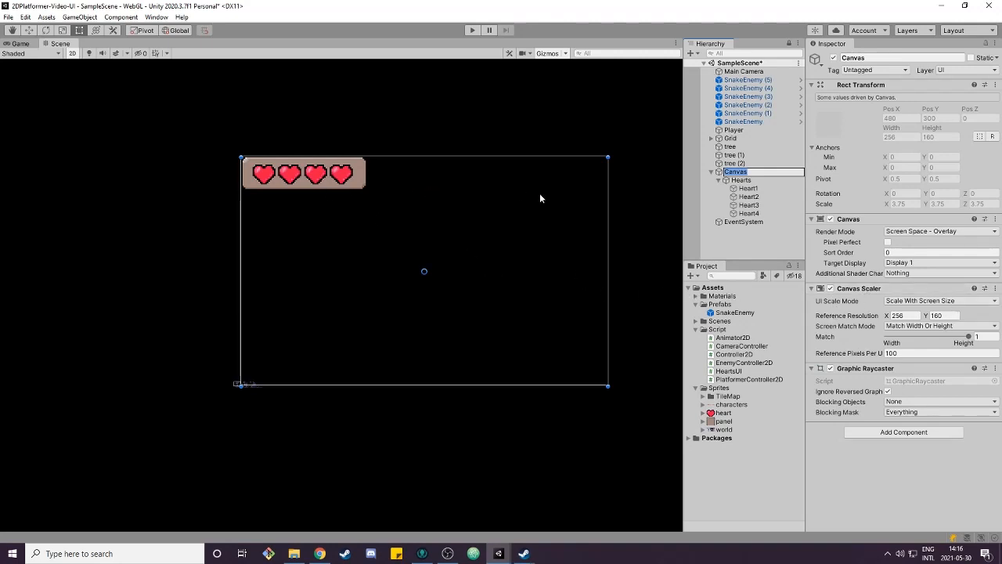
left_click(977, 315)
left_click(907, 315)
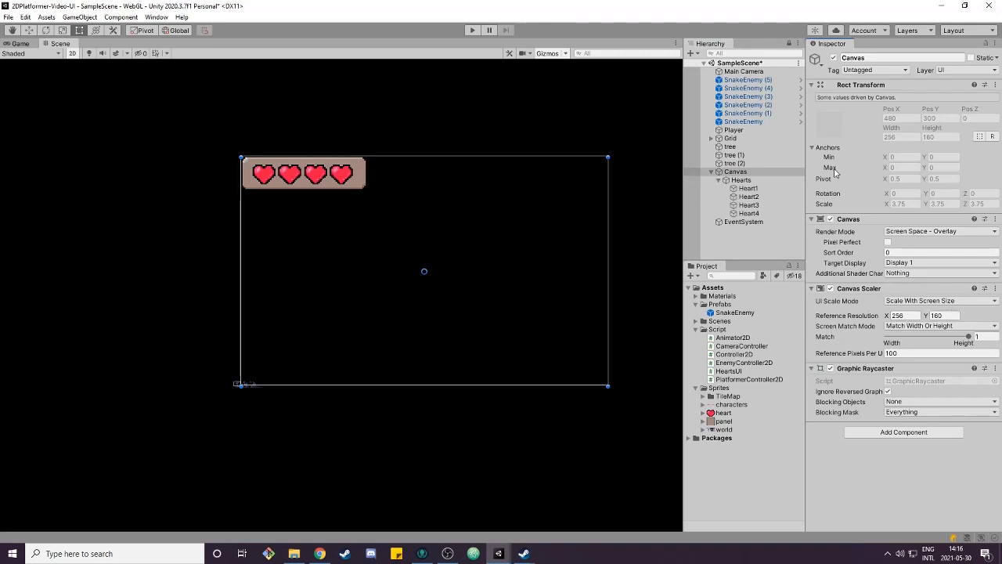
left_click(736, 72)
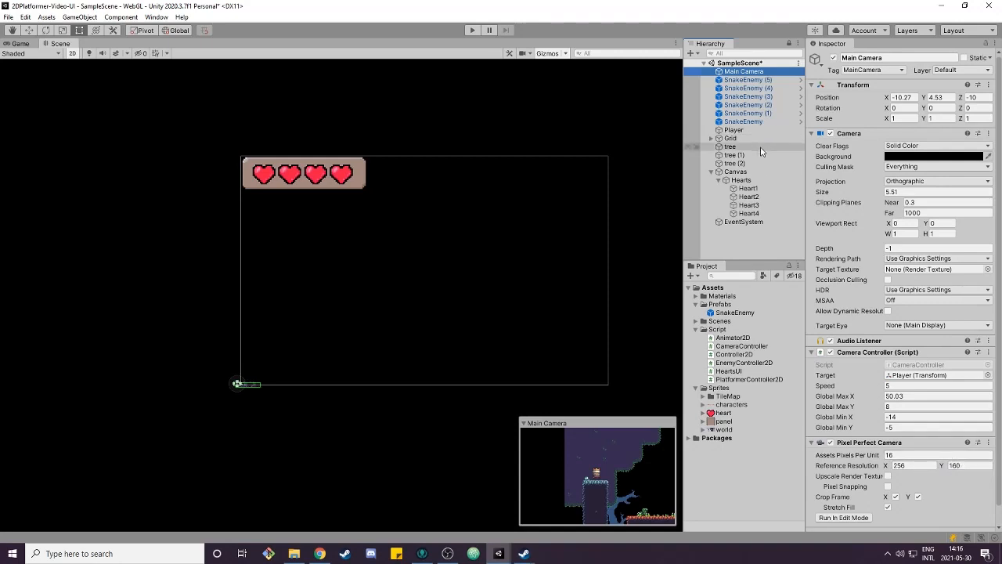
left_click(736, 172)
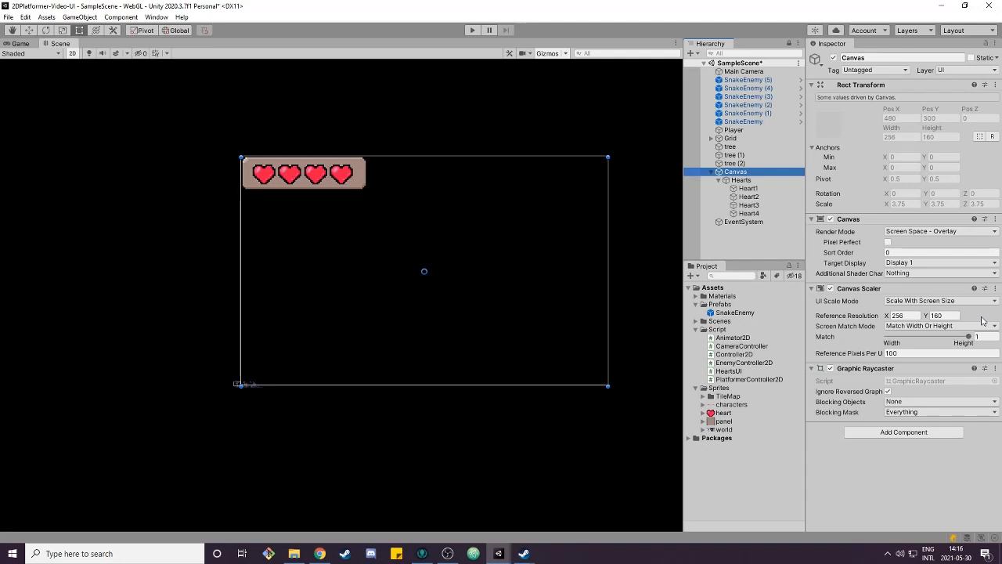
Preview the hearts UI in the Game view at 16:10, 16:9, Full HD and 960x600 resolutions
left_click(20, 43)
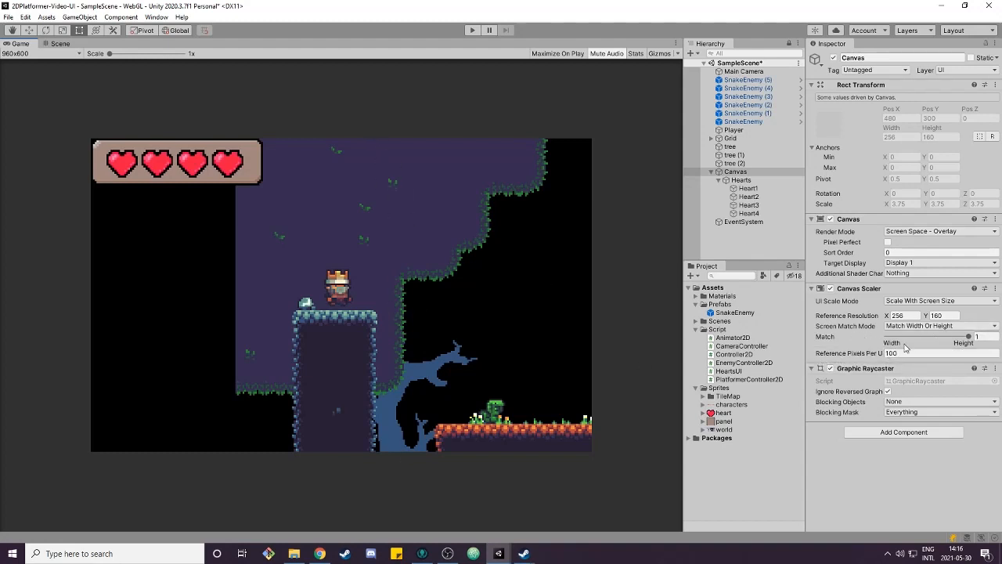
left_click(900, 315)
left_click(55, 53)
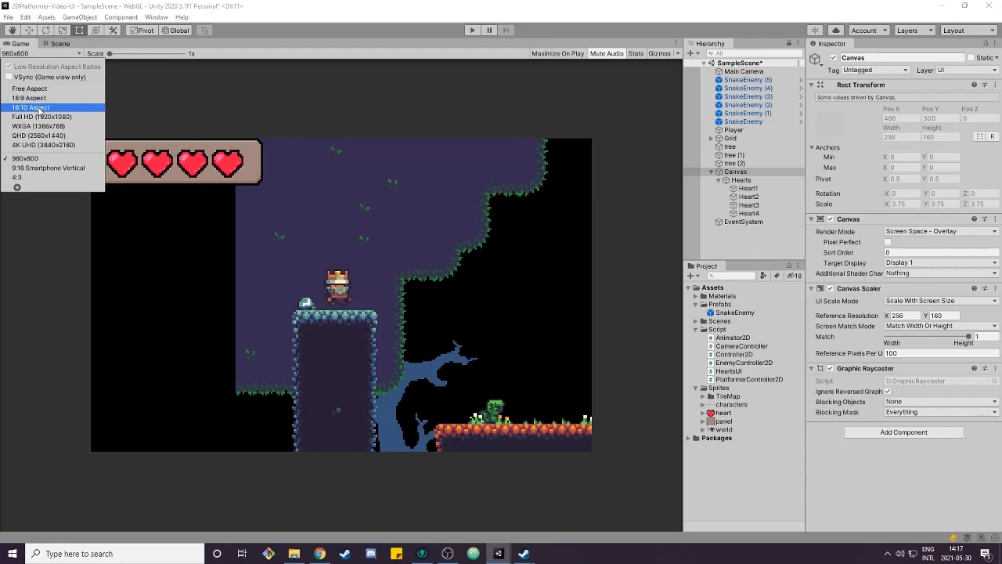
left_click(38, 107)
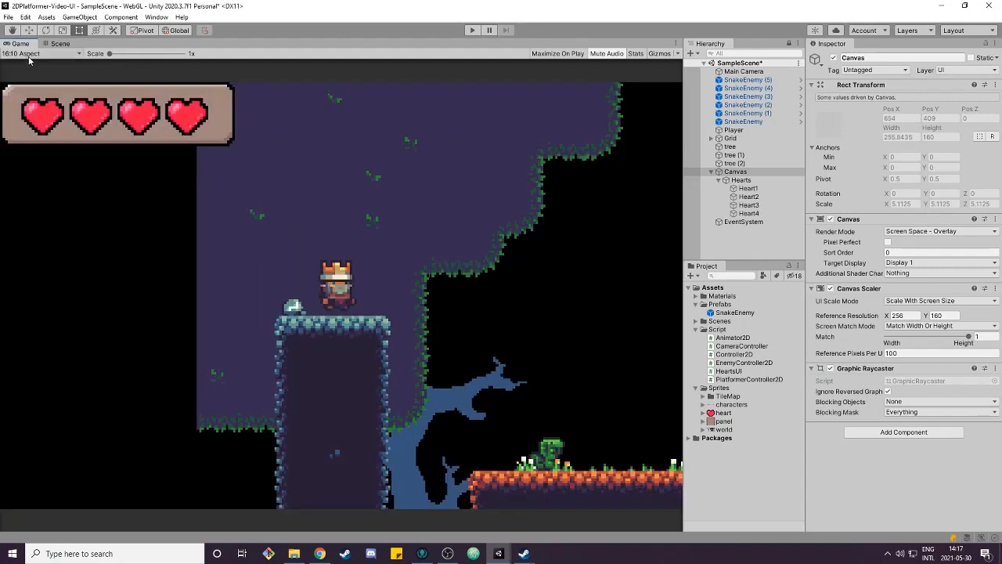
left_click(29, 54)
left_click(29, 98)
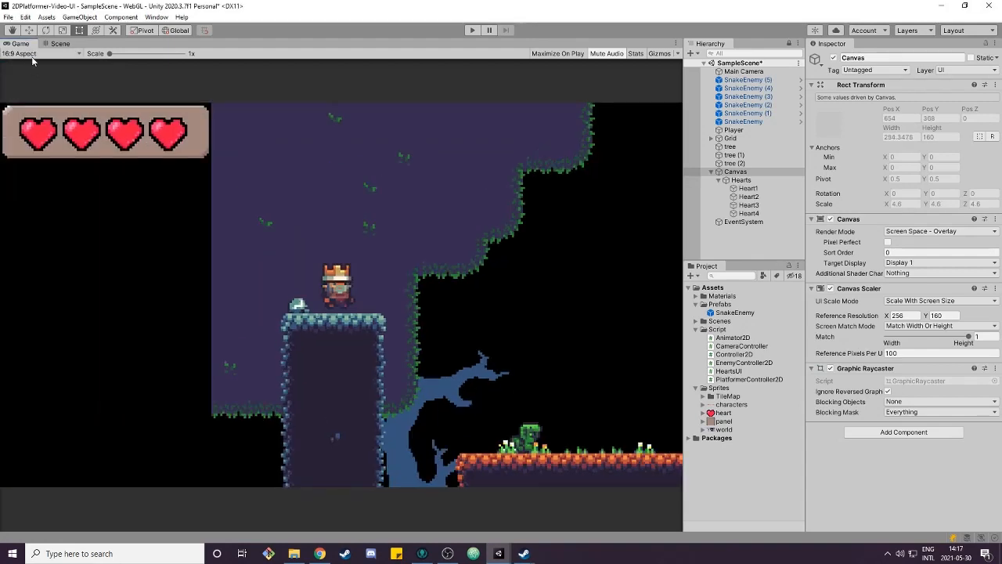
left_click(31, 54)
left_click(56, 118)
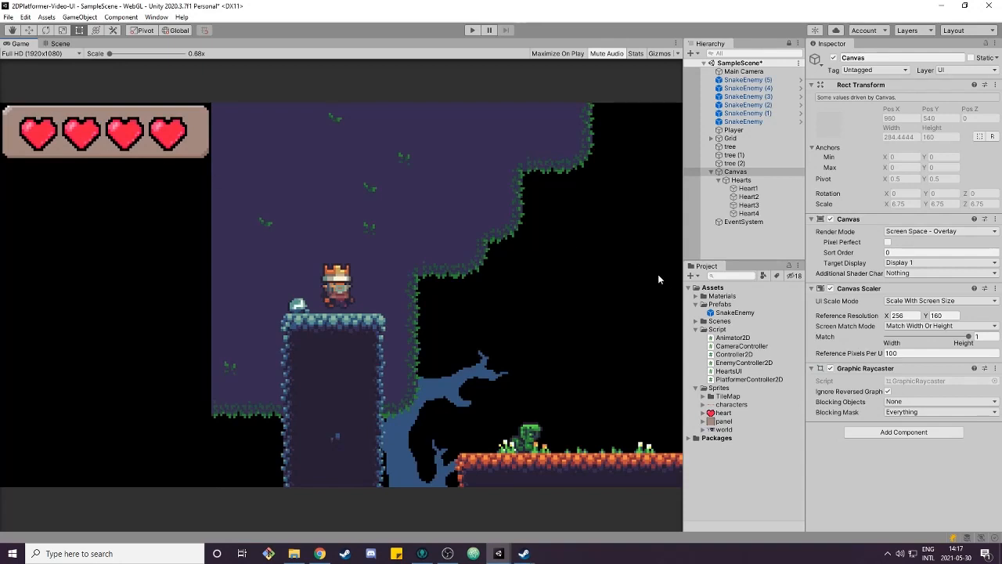
left_click(36, 55)
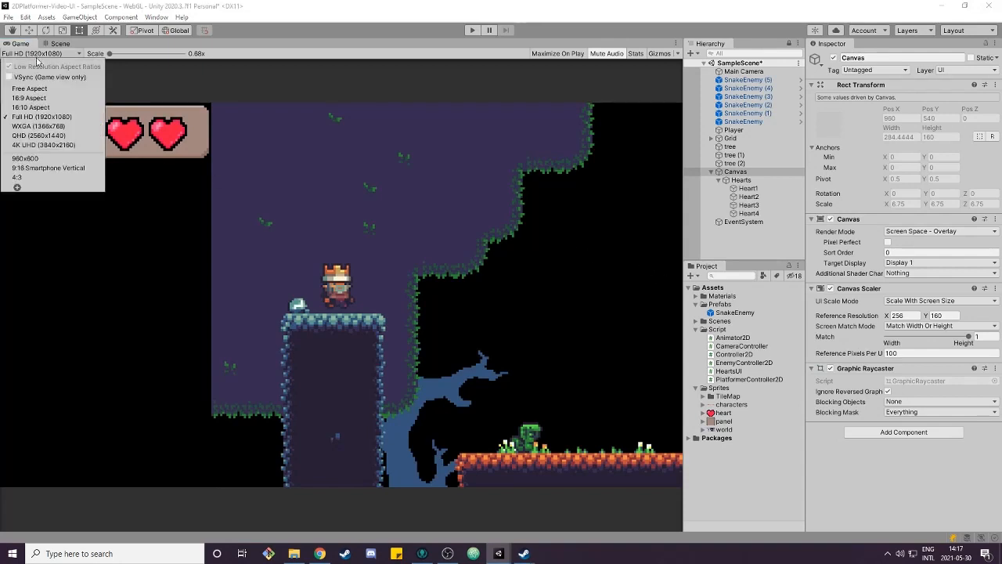
left_click(50, 159)
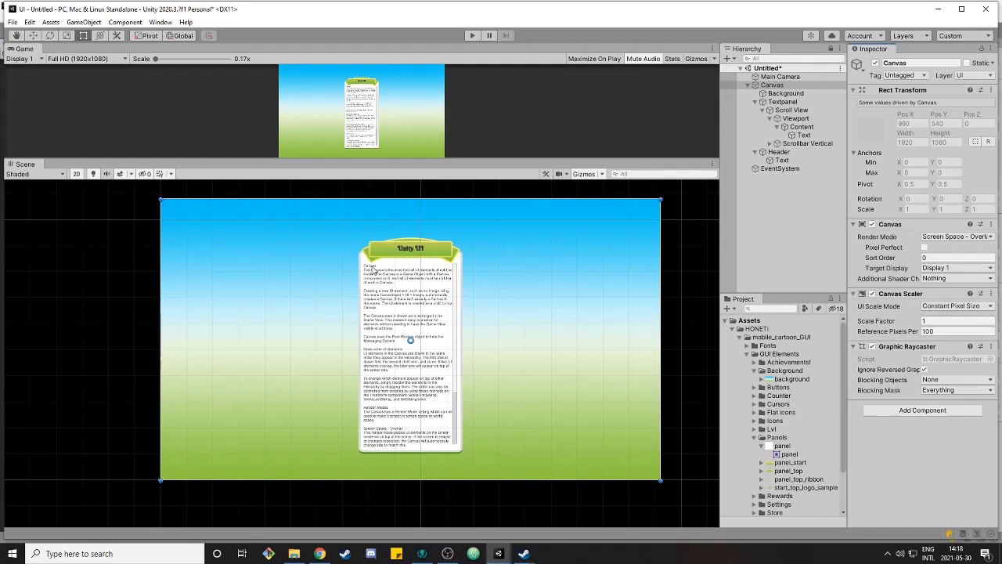
Set the Canvas Scaler to Scale With Screen Size with reference resolution 1920 x 1080, matching height
left_click(934, 311)
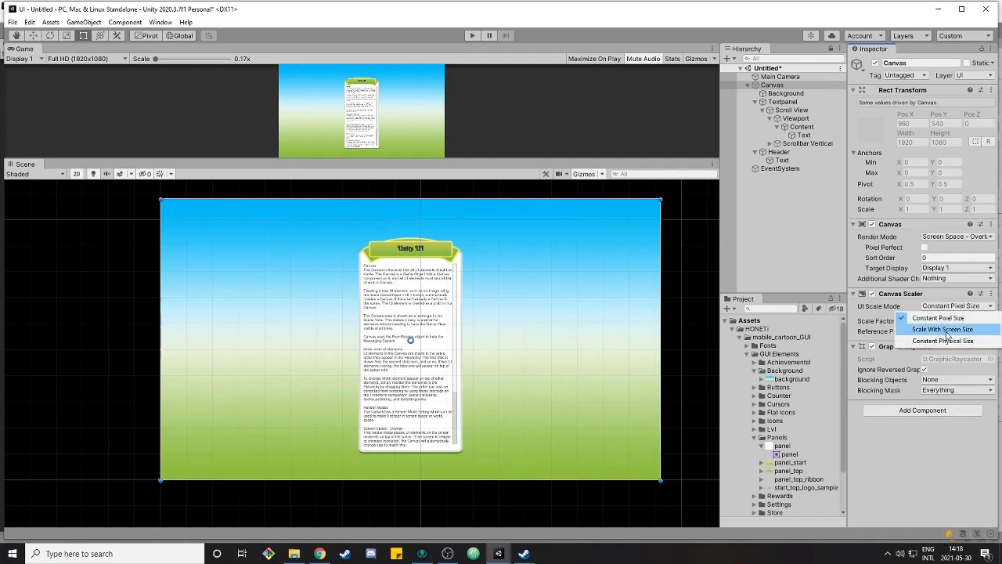
left_click(934, 321)
left_click(877, 331)
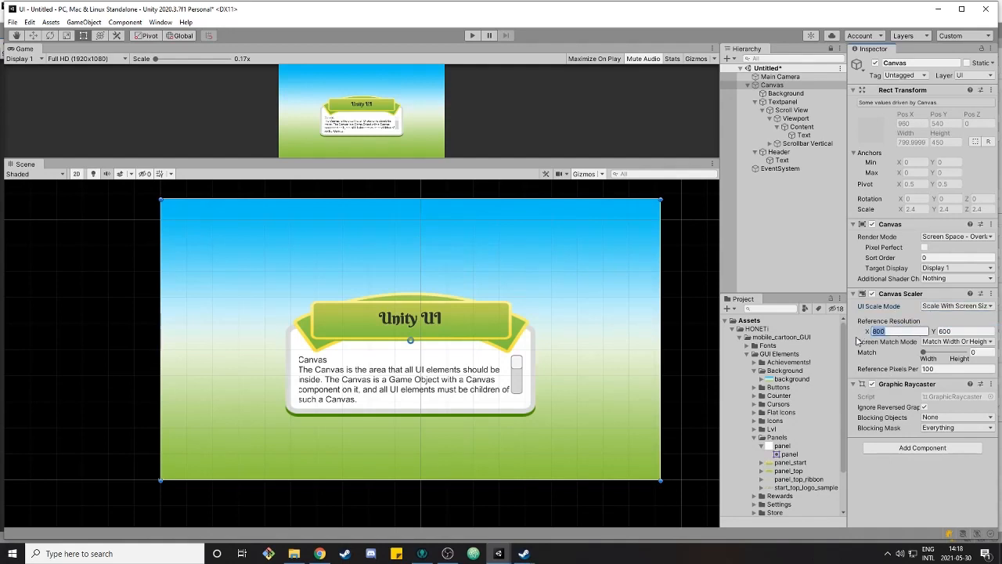
type("1920")
key("Tab")
type("1080")
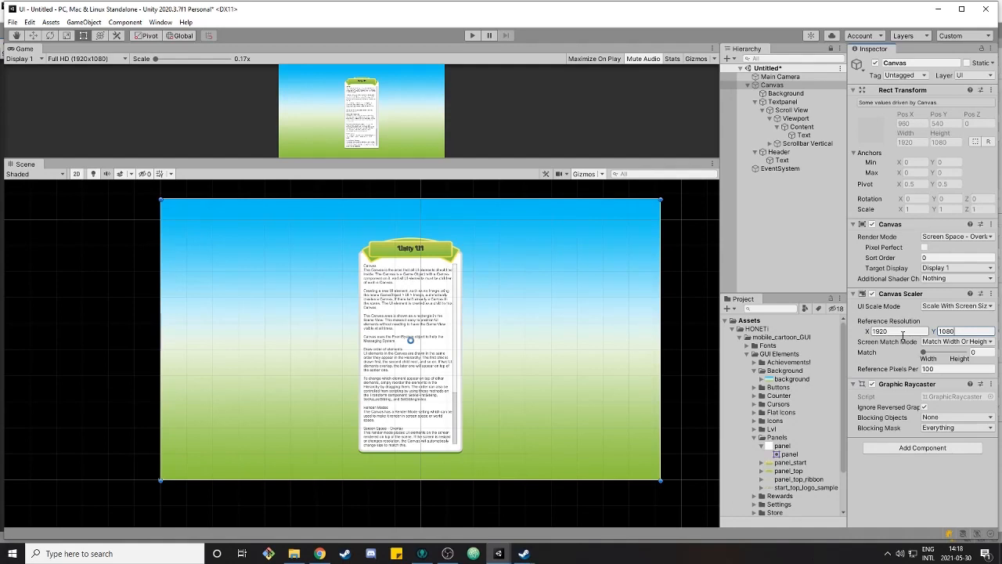
left_click_drag(926, 357, 964, 354)
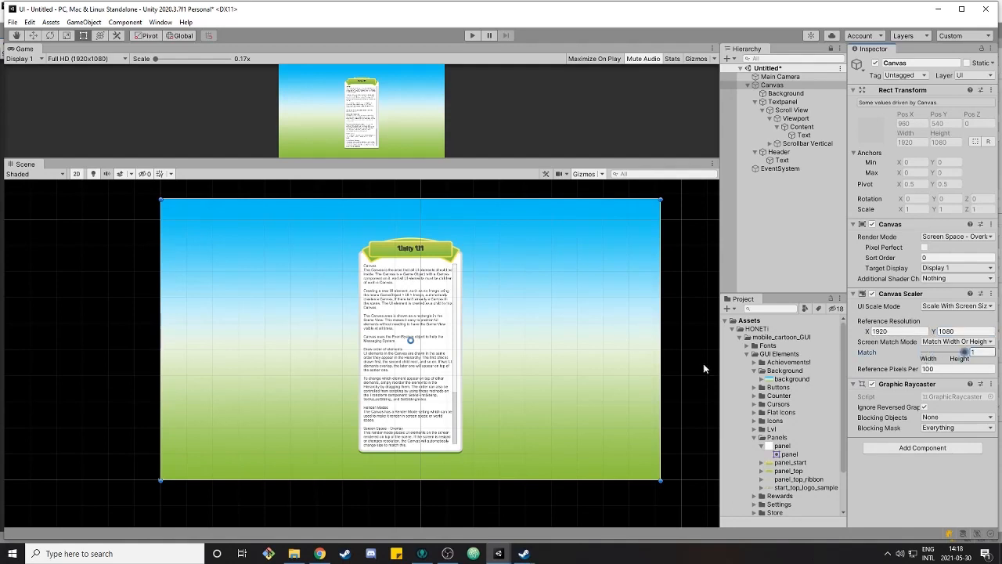
Preview the UI in the Game view at WXGA (1366x768) and 4K UHD (3840x2160)
left_click(82, 59)
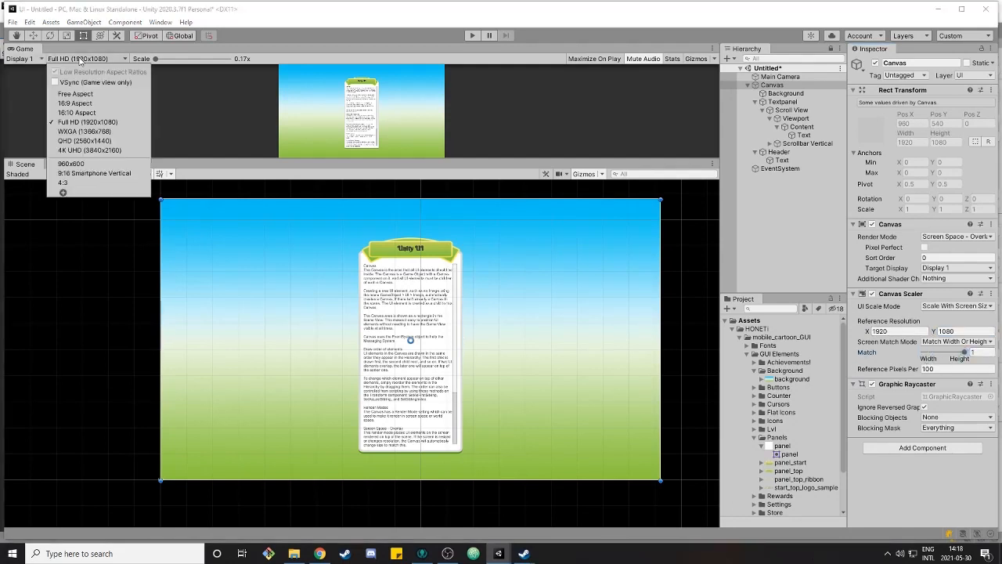
left_click(104, 133)
left_click(80, 58)
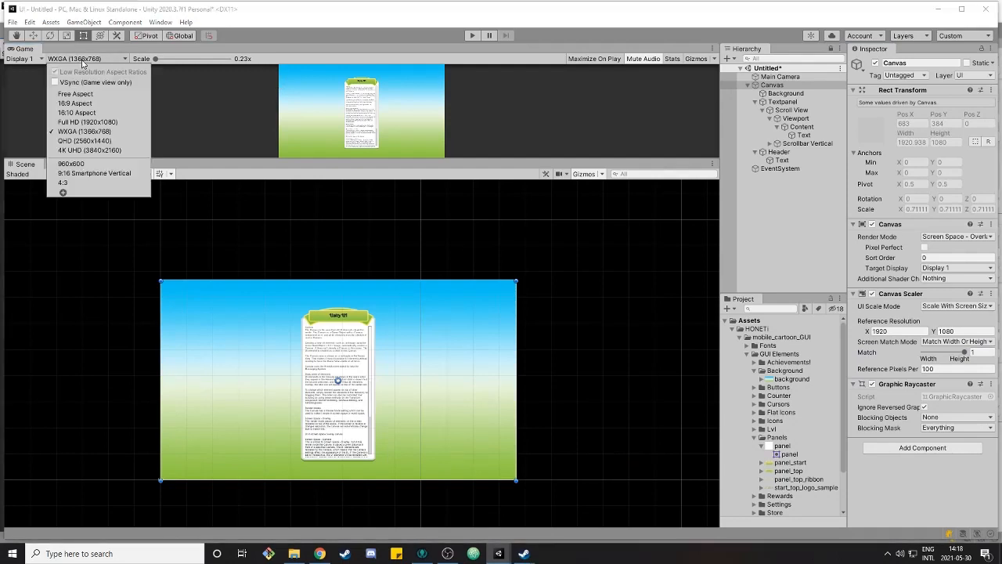
left_click(98, 150)
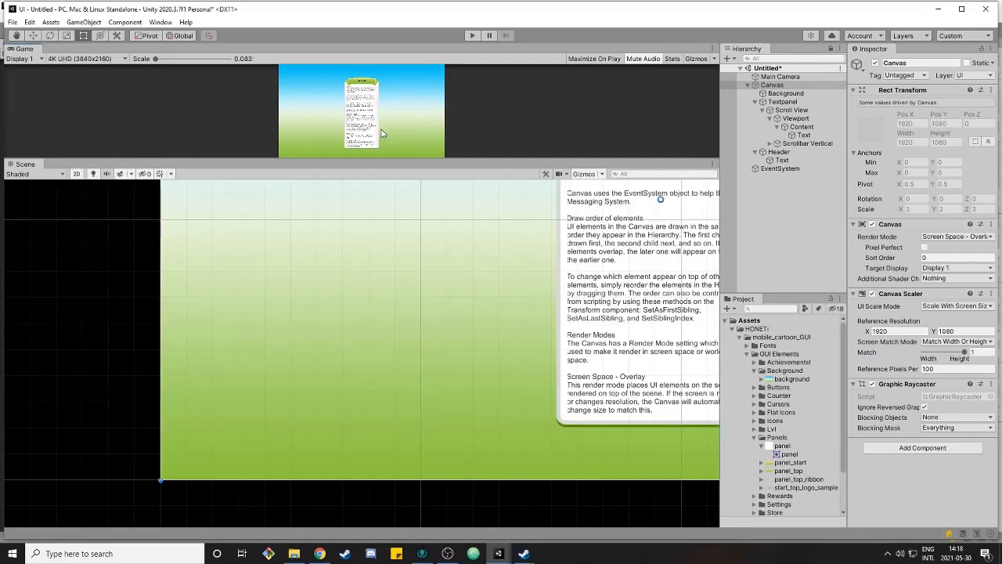
Preview the UI in the Game view at Full HD (1920x1080), QHD (2560x1440) and 4K UHD (3840x2160), returning to Full HD
left_click(99, 60)
left_click(104, 122)
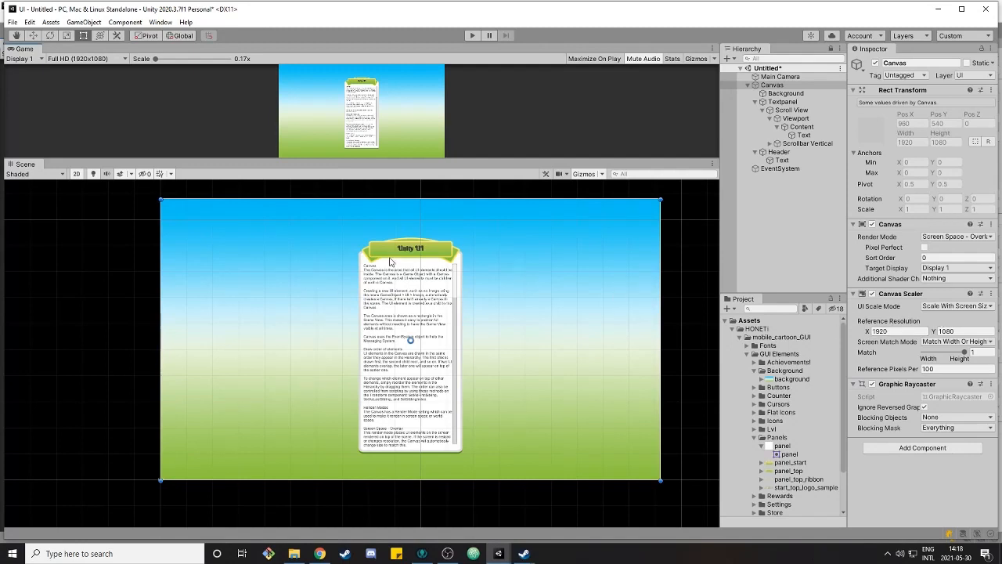
left_click(62, 61)
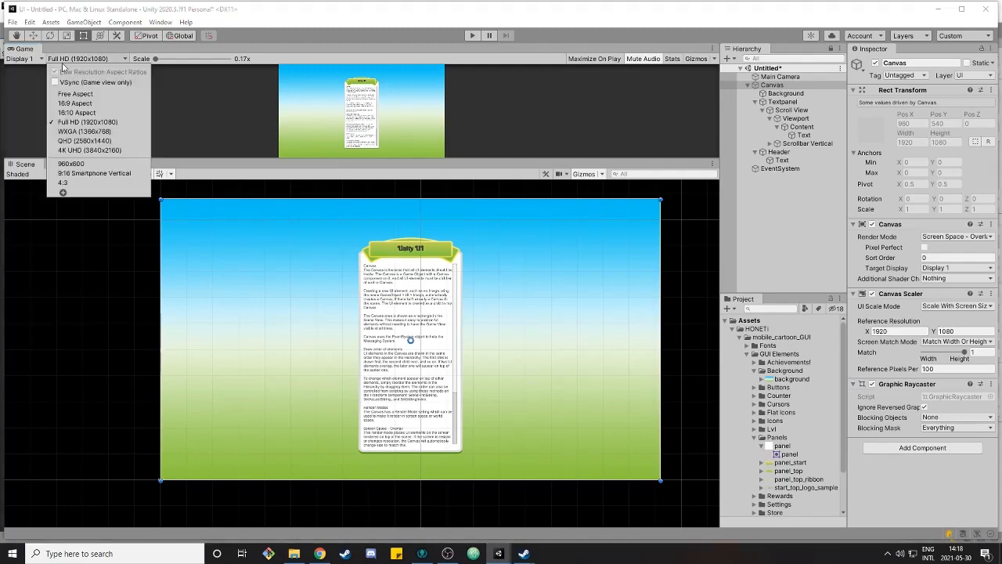
left_click(84, 140)
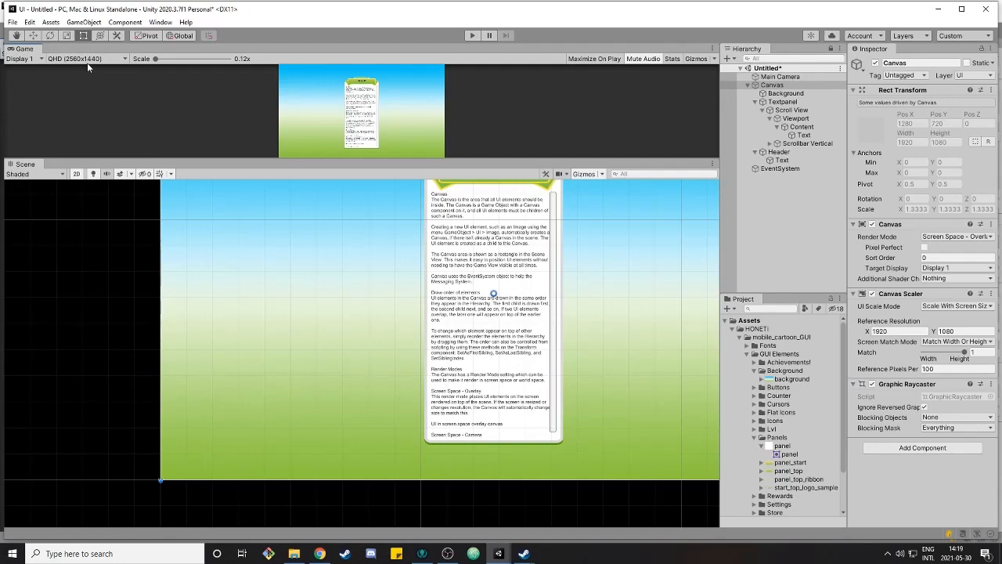
left_click(88, 60)
left_click(89, 150)
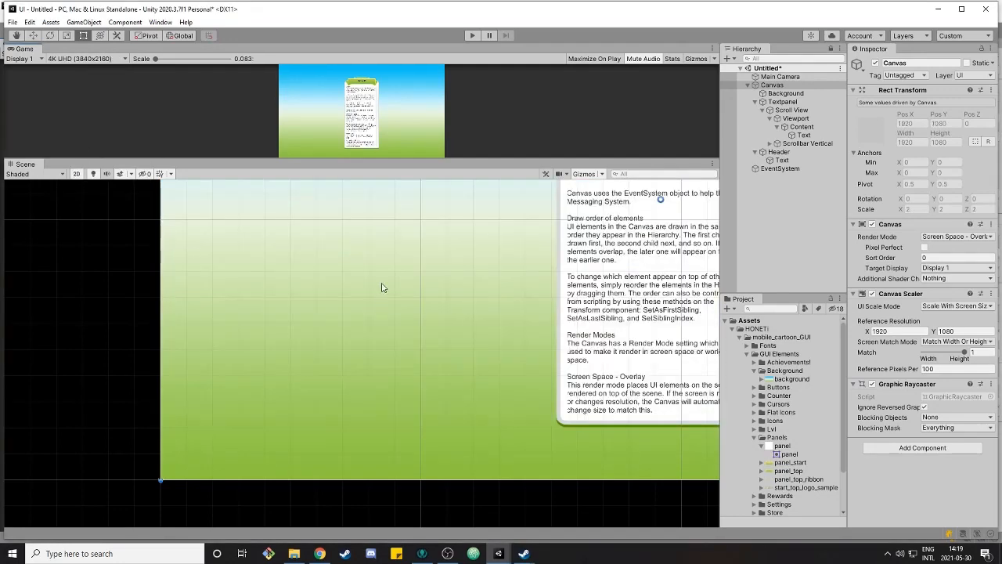
left_click(118, 60)
left_click(88, 122)
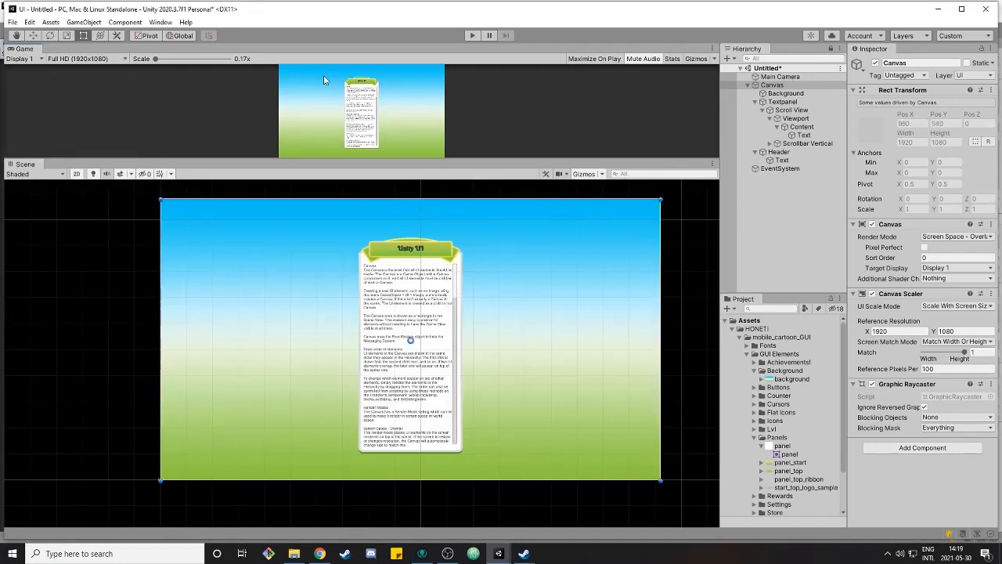
Select the Textpanel object and examine its Rect Transform and Image settings
middle_click(493, 280)
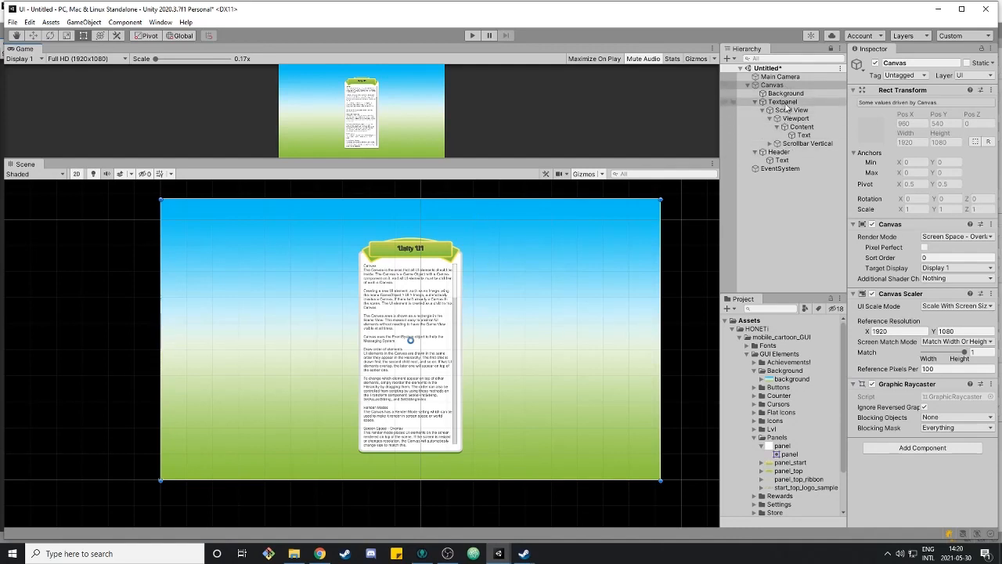
left_click(783, 102)
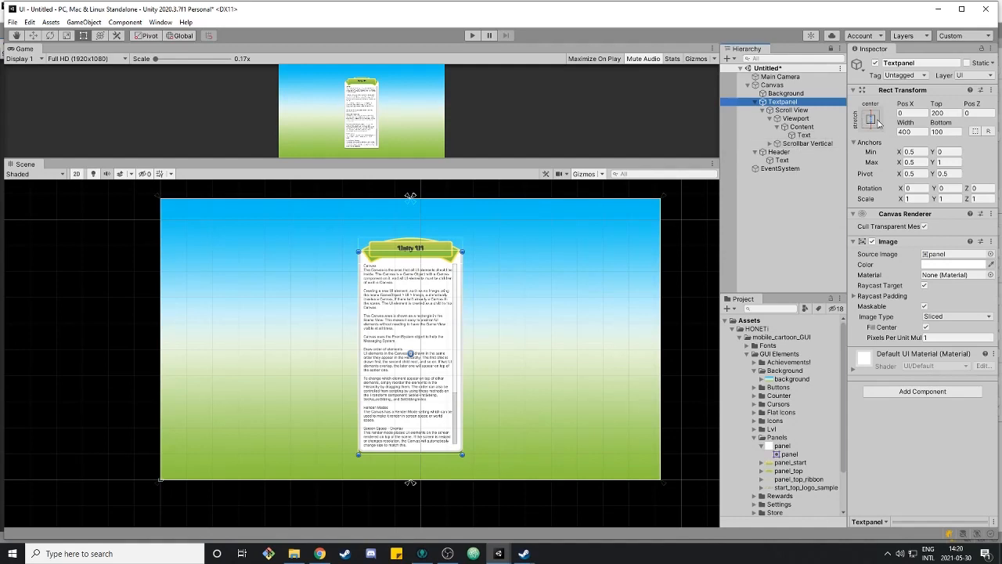
left_click(895, 455)
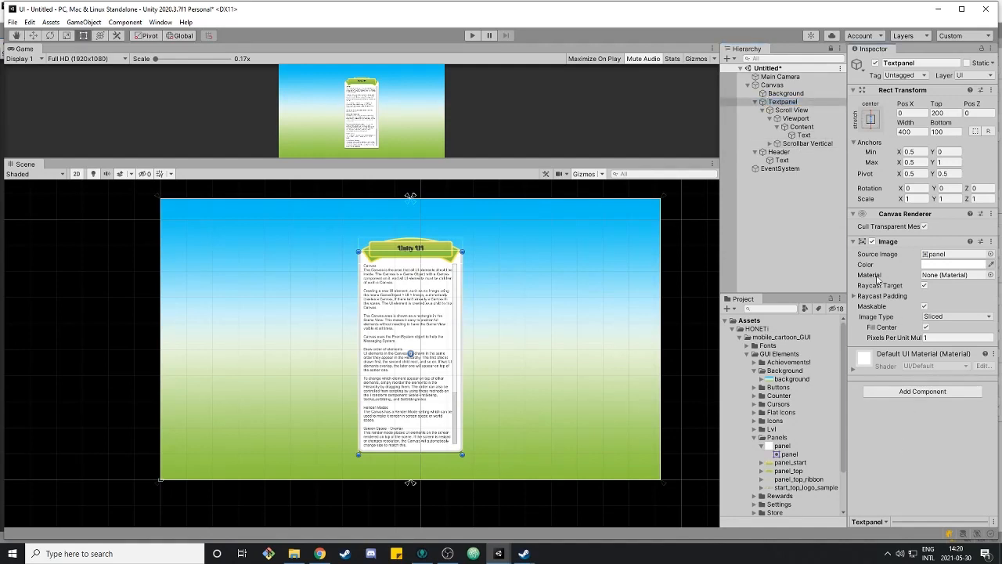